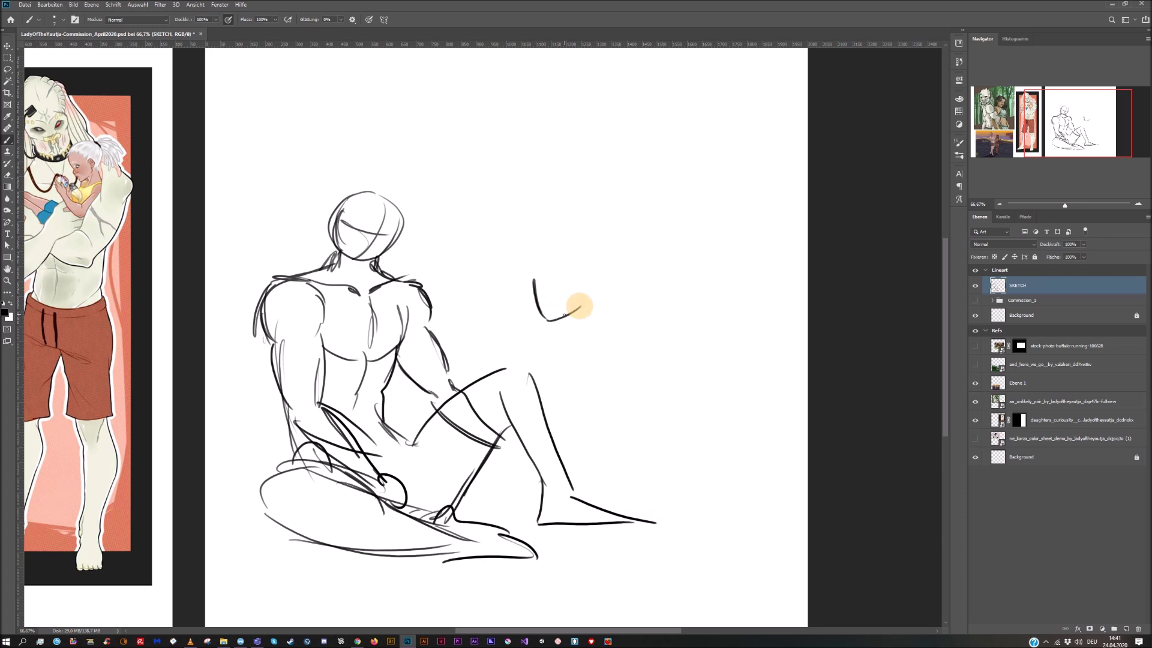
Rough in a smaller second figure kneeling beside the seated man and reaching toward him
left_click_drag(526, 374, 576, 388)
left_click_drag(585, 306, 638, 330)
mouse_move(637, 333)
left_mouse_down()
mouse_move(606, 474)
mouse_move(638, 432)
mouse_move(702, 404)
mouse_move(714, 504)
mouse_move(594, 267)
left_mouse_up()
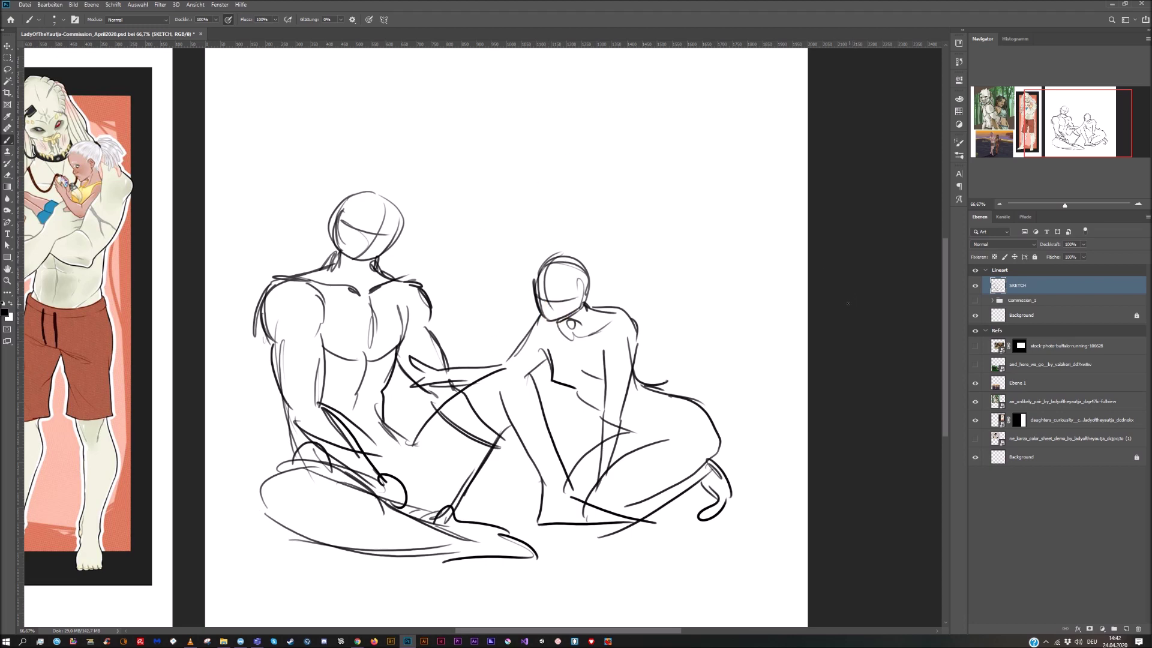
Enlarge the rough two-figure sketch and reposition it to fill more of the white canvas
left_click(1000, 205)
left_click_drag(569, 382, 597, 388)
key("ctrl+t")
left_click_drag(697, 232, 736, 203)
left_click_drag(664, 280, 654, 257)
key("Return")
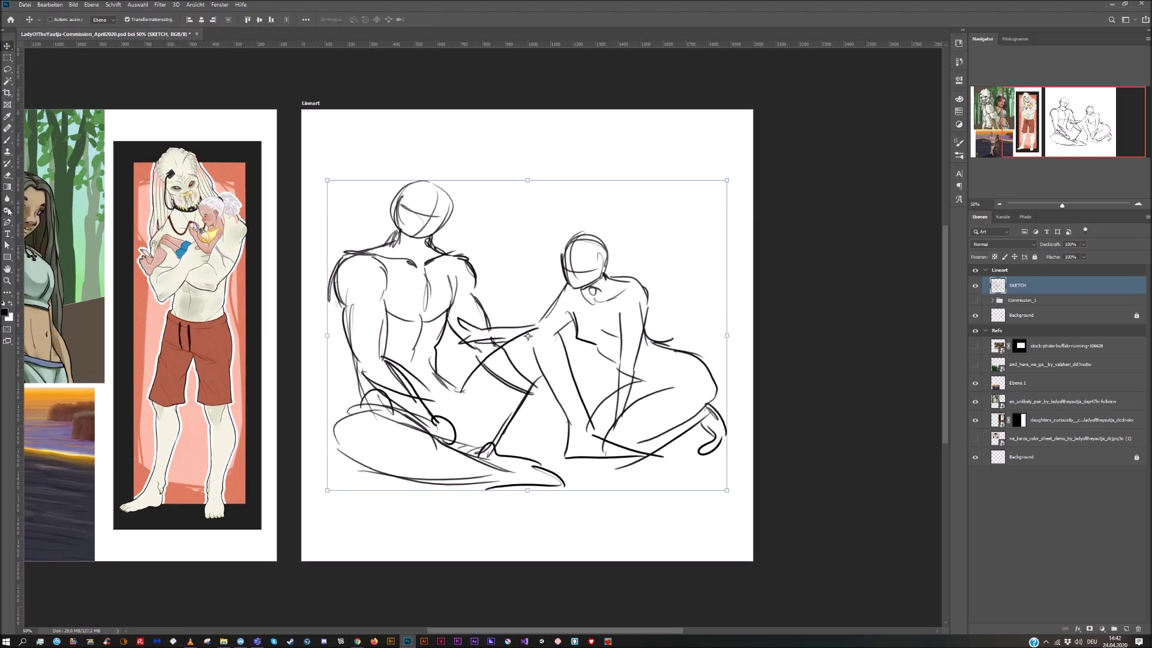
Fade the whole rough sketch to faint guide lines with a large Eraser
left_click(7, 175)
left_click(54, 19)
mouse_move(443, 137)
left_mouse_down()
mouse_move(330, 327)
mouse_move(649, 321)
mouse_move(705, 429)
left_mouse_up()
Draw the male figure's tall domed head, face profile and long swept-back dreadlocks in dark brush lines over the faded sketch
left_click(7, 140)
key("ctrl+1")
left_click_drag(408, 201, 426, 393)
mouse_move(434, 281)
left_mouse_down()
mouse_move(420, 317)
mouse_move(383, 340)
mouse_move(348, 325)
mouse_move(392, 311)
left_mouse_up()
left_click_drag(393, 311, 438, 270)
left_click_drag(414, 183, 375, 265)
mouse_move(374, 172)
left_mouse_down()
mouse_move(316, 182)
mouse_move(223, 345)
left_mouse_up()
left_click_drag(321, 228, 275, 339)
left_click_drag(338, 300, 313, 341)
left_click_drag(396, 337, 384, 356)
Draw the male figure's neck, collarbones and near shoulder over the guide lines
mouse_move(324, 321)
left_mouse_down()
mouse_move(218, 404)
mouse_move(234, 475)
left_mouse_up()
left_click_drag(244, 379, 275, 384)
left_click_drag(334, 302, 330, 351)
left_click_drag(282, 371, 379, 396)
left_click_drag(351, 347, 378, 396)
mouse_move(393, 348)
left_mouse_down()
mouse_move(384, 396)
mouse_move(447, 372)
left_mouse_up()
left_click_drag(445, 376, 387, 396)
left_click_drag(309, 373, 327, 367)
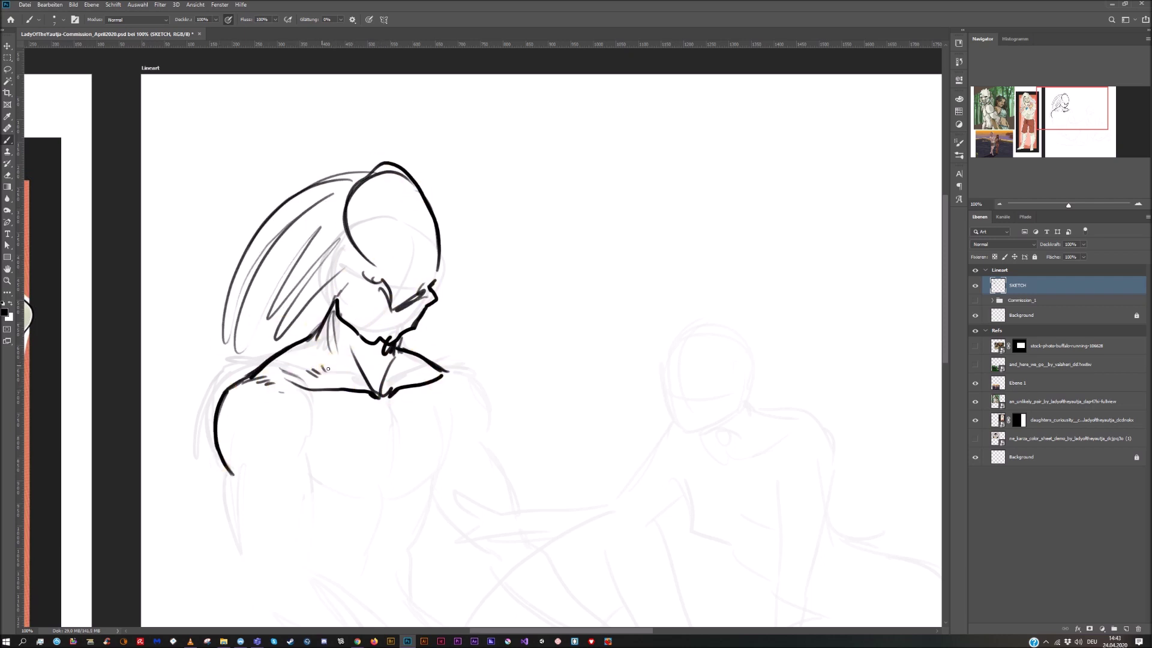
Draw the outer and inner contours of the man's near upper arm and forearm
left_click_drag(300, 423, 295, 486)
left_click_drag(494, 491, 451, 253)
left_click_drag(179, 233, 206, 380)
left_click_drag(255, 230, 253, 342)
mouse_move(259, 351)
left_mouse_down()
mouse_move(240, 273)
mouse_move(350, 467)
left_mouse_up()
left_click_drag(196, 373, 282, 446)
left_click_drag(252, 237, 270, 258)
Draw the man's chest muscles with the central sternum line and the curve of his far shoulder
left_click_drag(307, 165, 351, 180)
left_click_drag(342, 180, 336, 264)
mouse_move(363, 168)
left_mouse_down()
mouse_move(345, 234)
mouse_move(380, 161)
left_mouse_up()
left_click_drag(395, 161, 408, 201)
left_click_drag(352, 177, 343, 252)
left_click_drag(342, 249, 397, 234)
left_click_drag(399, 225, 408, 217)
left_click_drag(411, 135, 441, 192)
Define the man's ribcage, abdominal muscles and waist contour
left_click_drag(264, 277, 315, 282)
mouse_move(341, 259)
left_mouse_down()
mouse_move(318, 340)
mouse_move(348, 387)
left_mouse_up()
left_click_drag(389, 237, 377, 276)
mouse_move(351, 270)
left_mouse_down()
mouse_move(377, 280)
mouse_move(366, 312)
left_mouse_up()
left_click_drag(367, 315, 402, 390)
Draw the man's crossed leg with its thigh, bent knee and shin contours
mouse_move(222, 408)
left_mouse_down()
mouse_move(225, 422)
mouse_move(170, 483)
mouse_move(180, 514)
mouse_move(225, 515)
left_mouse_up()
left_click_drag(232, 443, 456, 526)
left_click_drag(246, 422, 291, 457)
left_click_drag(170, 520, 440, 569)
left_click_drag(223, 535, 421, 556)
left_click_drag(502, 425, 471, 291)
mouse_move(154, 301)
left_mouse_down()
mouse_move(217, 294)
mouse_move(301, 313)
mouse_move(370, 371)
left_mouse_up()
left_click_drag(268, 288, 306, 314)
Draw the foot and toes of the man's crossed leg
left_click_drag(402, 385, 483, 393)
left_click_drag(387, 430, 499, 449)
left_click_drag(456, 387, 519, 396)
left_click_drag(522, 399, 573, 445)
left_click_drag(577, 445, 505, 448)
Add a belt with a round buckle and a draped loincloth around the man's waist
left_click_drag(192, 275, 388, 264)
mouse_move(388, 263)
left_mouse_down()
mouse_move(292, 295)
mouse_move(305, 287)
left_mouse_up()
mouse_move(278, 264)
left_mouse_down()
mouse_move(302, 274)
mouse_move(347, 220)
left_mouse_up()
left_click_drag(288, 287, 325, 315)
left_click_drag(374, 287, 426, 354)
left_click_drag(344, 298, 421, 364)
left_click_drag(360, 318, 402, 384)
Sketch loose folded edges on the ground beneath the man's crossed leg
left_click_drag(249, 459, 321, 423)
left_click_drag(282, 476, 447, 456)
mouse_move(207, 473)
left_mouse_down()
mouse_move(273, 444)
mouse_move(459, 453)
left_mouse_up()
Draw the man's raised leg with its thigh, bent knee, calf and shin
mouse_move(399, 258)
left_mouse_down()
mouse_move(366, 300)
mouse_move(429, 354)
left_mouse_up()
left_click_drag(390, 267, 451, 372)
mouse_move(381, 270)
left_mouse_down()
mouse_move(408, 381)
mouse_move(502, 156)
mouse_move(543, 173)
left_mouse_up()
left_click_drag(408, 387, 444, 379)
left_click_drag(501, 303, 454, 361)
left_click_drag(537, 231, 480, 321)
left_click_drag(516, 186, 607, 333)
left_click_drag(582, 175, 661, 348)
Draw the foot of the raised leg and add a curved band around its thigh
mouse_move(612, 336)
left_mouse_down()
mouse_move(627, 369)
mouse_move(601, 420)
left_mouse_up()
left_click_drag(601, 420, 687, 427)
left_click_drag(657, 342, 729, 408)
left_click_drag(678, 427, 793, 424)
mouse_move(402, 240)
left_mouse_down()
mouse_move(468, 309)
mouse_move(497, 311)
left_mouse_up()
left_click_drag(415, 225, 489, 307)
Draw the man's far arm extending forward with its hand resting on the raised knee
left_click_drag(218, 120, 224, 362)
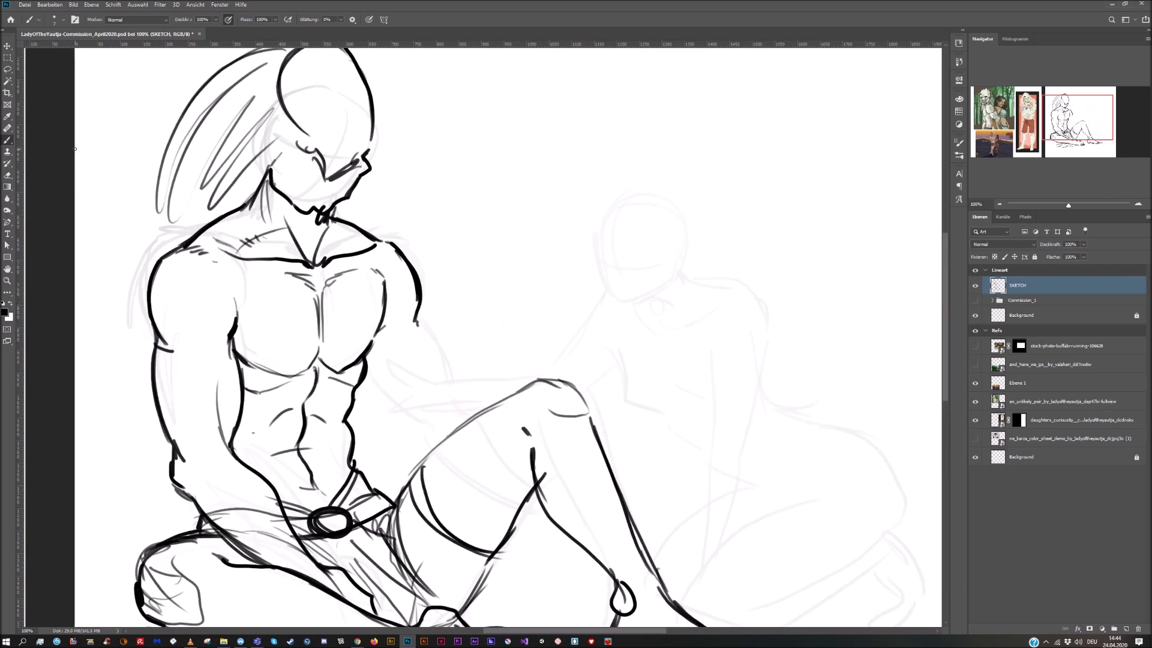
left_click_drag(420, 327, 453, 391)
left_click_drag(373, 371, 437, 429)
left_click_drag(455, 391, 538, 396)
left_click_drag(573, 396, 612, 450)
left_click_drag(591, 426, 618, 469)
Draw the woman's face with jaw, nose, eyes, eyebrows and mouth, and outline her head
mouse_move(176, 232)
left_mouse_down()
mouse_move(852, 366)
mouse_move(232, 322)
left_mouse_up()
key("ctrl+plus")
mouse_move(718, 318)
left_mouse_down()
mouse_move(761, 444)
mouse_move(873, 354)
left_mouse_up()
left_click_drag(754, 333, 751, 381)
left_click_drag(726, 336, 762, 342)
left_click_drag(793, 339, 821, 345)
left_click_drag(720, 311, 749, 315)
left_click_drag(780, 314, 832, 313)
left_click_drag(755, 407, 775, 413)
mouse_move(739, 249)
left_mouse_down()
mouse_move(715, 336)
mouse_move(850, 312)
mouse_move(870, 357)
left_mouse_up()
Draw the woman's neck, collarbone and chest contours over the guide lines
mouse_move(717, 451)
left_mouse_down()
mouse_move(253, 297)
mouse_move(417, 355)
left_mouse_up()
mouse_move(420, 354)
left_mouse_down()
mouse_move(497, 354)
mouse_move(492, 376)
left_mouse_up()
key("ctrl+minus")
left_click_drag(507, 373, 545, 356)
mouse_move(463, 353)
left_mouse_down()
mouse_move(450, 432)
mouse_move(503, 463)
left_mouse_up()
mouse_move(509, 411)
left_mouse_down()
mouse_move(515, 463)
mouse_move(546, 465)
left_mouse_up()
left_click_drag(519, 319, 527, 329)
Draw the woman's hairline and the first hair strands swept back from her head
left_click_drag(444, 245, 431, 277)
mouse_move(438, 240)
left_mouse_down()
mouse_move(491, 219)
mouse_move(537, 245)
left_mouse_up()
left_click_drag(520, 237, 552, 317)
left_click_drag(521, 277, 543, 335)
Draw the woman's near shoulder and her supporting arm reaching down to the ground
mouse_move(548, 344)
left_mouse_down()
mouse_move(600, 365)
mouse_move(601, 401)
left_mouse_up()
left_click_drag(562, 405, 549, 510)
left_click_drag(601, 372, 575, 513)
left_click_drag(615, 456, 623, 321)
left_click_drag(555, 362, 543, 483)
left_click_drag(591, 364, 567, 459)
Draw the woman's outstretched arm with her hand on the man's arm, and refine his forearm on the knee
mouse_move(459, 204)
left_mouse_down()
mouse_move(412, 250)
mouse_move(258, 291)
left_mouse_up()
left_click_drag(205, 264, 186, 284)
mouse_move(214, 273)
left_mouse_down()
mouse_move(239, 289)
mouse_move(246, 316)
left_mouse_up()
left_click_drag(214, 328, 332, 312)
left_click_drag(420, 297, 456, 273)
Draw the woman's belly line, lower back and rounded hip
left_click_drag(496, 333, 550, 376)
left_click_drag(585, 393, 635, 420)
mouse_move(609, 307)
left_mouse_down()
mouse_move(687, 337)
mouse_move(735, 441)
left_mouse_up()
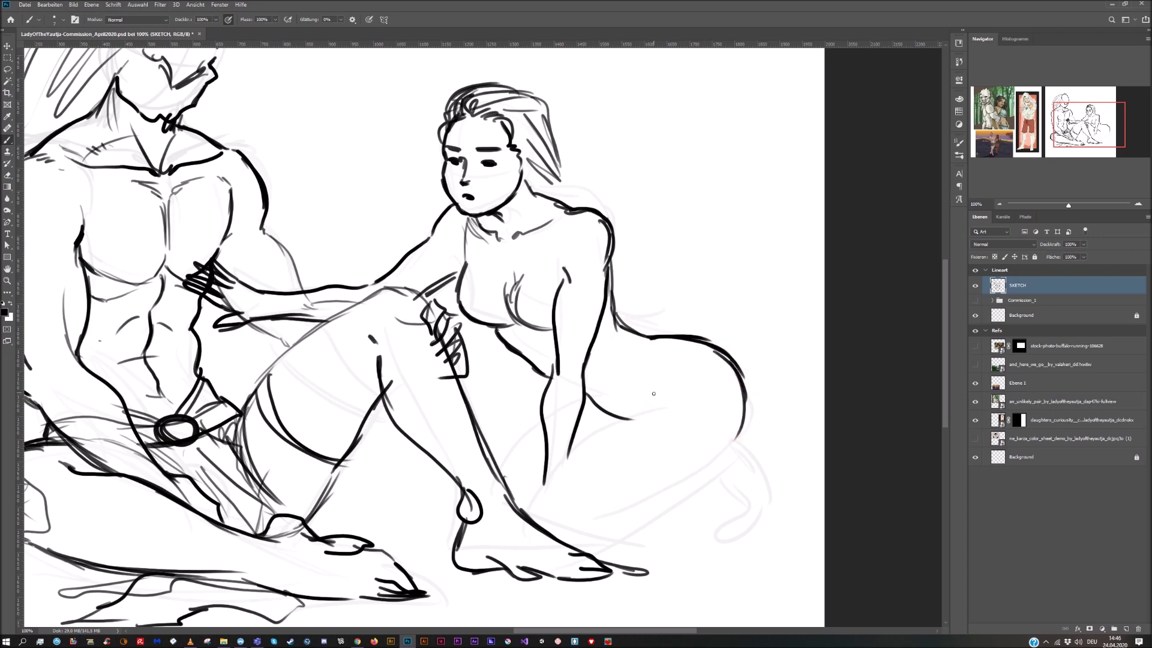
Draw the woman's folded thighs, lower leg and foot with toes, cleaning up stray lines with the Eraser
mouse_move(619, 424)
left_mouse_down()
mouse_move(673, 387)
mouse_move(638, 415)
mouse_move(642, 441)
mouse_move(629, 422)
mouse_move(531, 507)
left_mouse_up()
left_click(7, 175)
left_click(7, 140)
left_click_drag(739, 441, 600, 534)
left_click_drag(684, 510, 666, 537)
left_click_drag(744, 438, 729, 515)
mouse_move(684, 513)
left_mouse_down()
mouse_move(701, 536)
mouse_move(729, 517)
left_mouse_up()
left_click_drag(543, 428, 487, 495)
Extend the woman's hair in long strands over her shoulder and down her back
left_click_drag(546, 108, 589, 192)
left_click_drag(540, 150, 555, 339)
left_click_drag(571, 180, 589, 306)
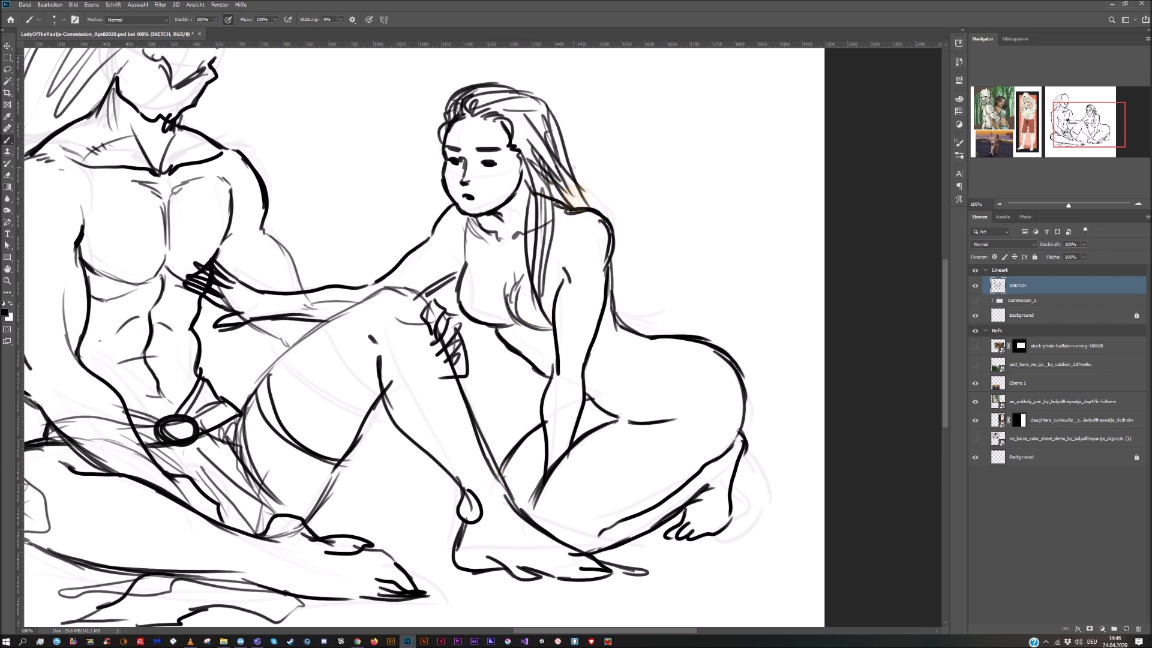
left_click_drag(576, 132, 660, 336)
left_click_drag(613, 276, 671, 393)
left_click_drag(621, 246, 730, 355)
left_click_drag(630, 261, 708, 333)
Add a halter top with a round ring ornament below the woman's chest
left_click_drag(531, 183, 483, 234)
mouse_move(525, 219)
left_mouse_down()
mouse_move(465, 327)
mouse_move(558, 327)
left_mouse_up()
mouse_move(496, 324)
left_mouse_down()
mouse_move(549, 329)
mouse_move(556, 396)
left_mouse_up()
Add a draped waist cloth over the woman's hip that trails behind her onto the ground
left_click_drag(606, 369, 689, 381)
left_click_drag(618, 342, 696, 435)
left_click_drag(672, 357, 717, 411)
left_click_drag(573, 408, 690, 450)
left_click_drag(687, 348, 740, 381)
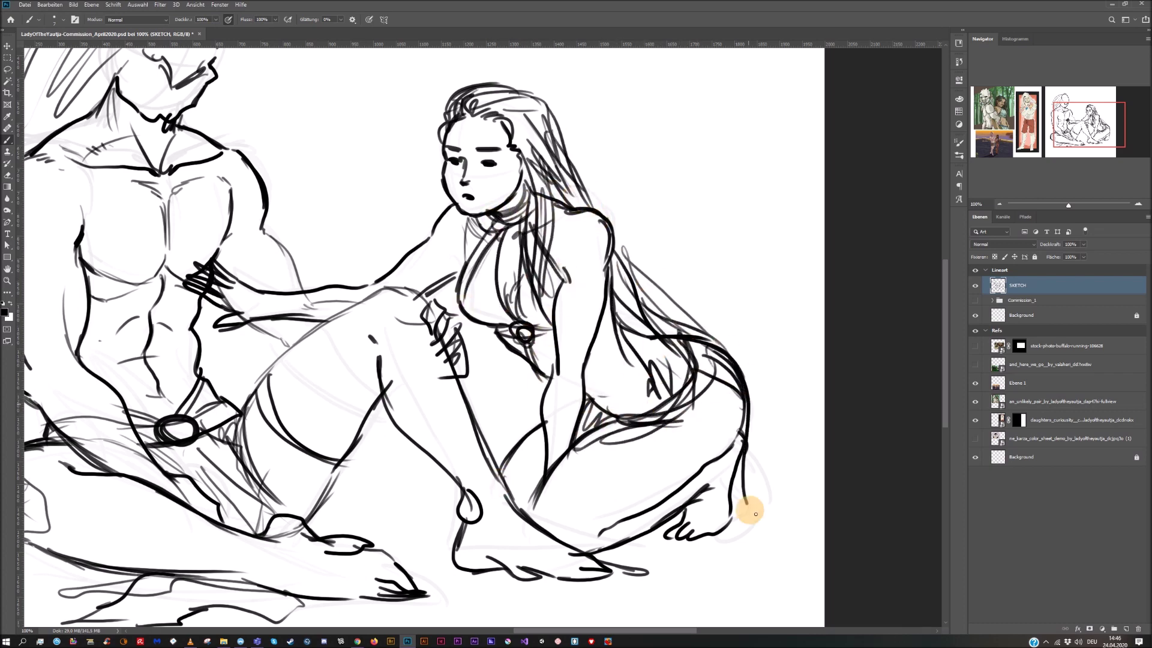
left_click_drag(648, 357, 804, 606)
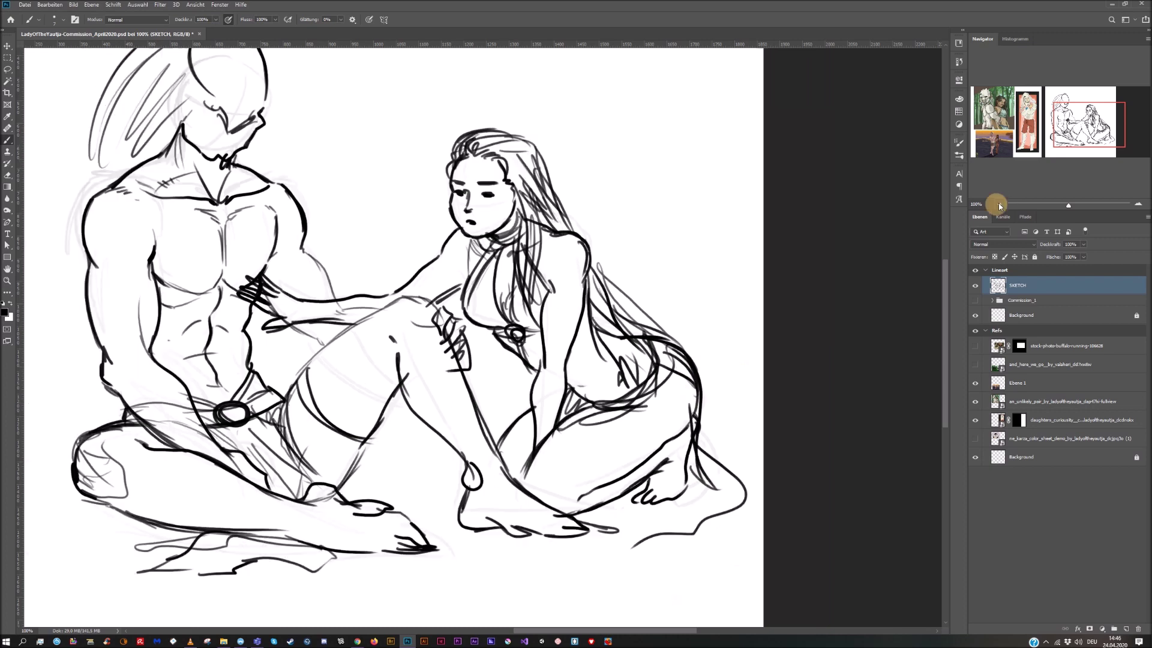
Erase part of the man's crossed knee outline and redraw its contour with the brush
left_click(999, 204)
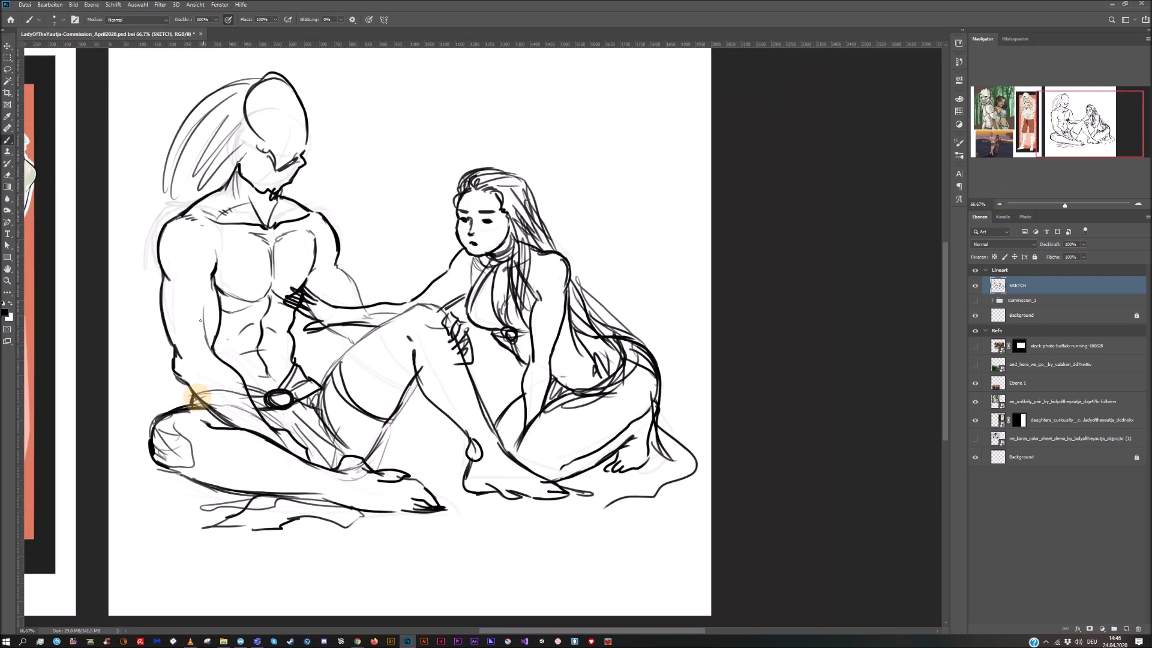
key("e")
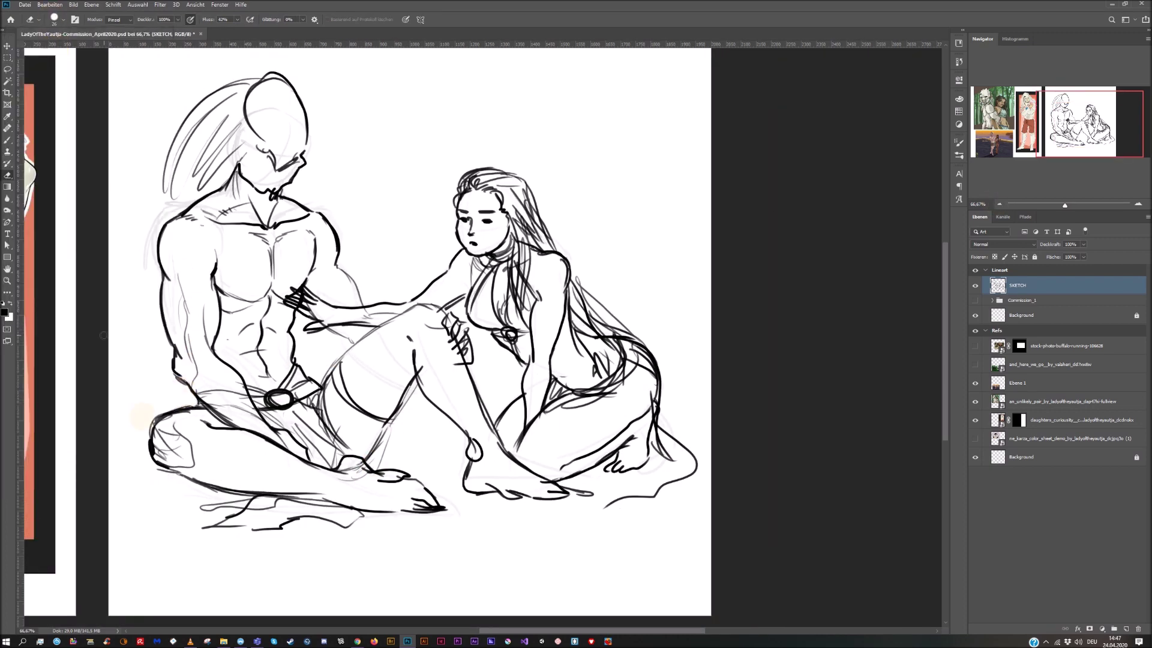
mouse_move(193, 413)
left_mouse_down()
mouse_move(155, 420)
mouse_move(179, 477)
left_mouse_up()
key("b")
mouse_move(155, 456)
left_mouse_down()
mouse_move(228, 487)
mouse_move(211, 407)
left_mouse_up()
left_click_drag(164, 415, 216, 412)
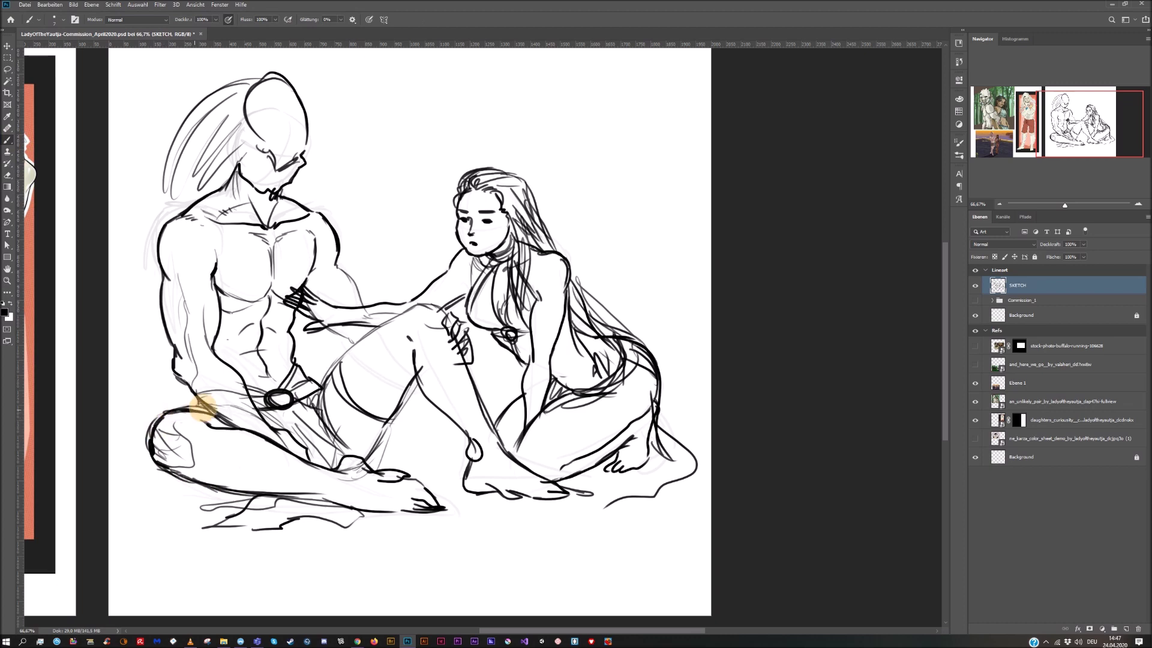
Refine the contours of the man's raised thigh, extend the cloth's ground line beside the woman's feet, and save the file
left_click_drag(256, 502, 231, 498)
mouse_move(371, 470)
left_mouse_down()
mouse_move(405, 394)
mouse_move(381, 415)
left_mouse_up()
left_click(9, 174)
key("b")
mouse_move(346, 357)
left_mouse_down()
mouse_move(370, 330)
mouse_move(444, 310)
left_mouse_up()
left_click_drag(579, 502, 659, 461)
key("ctrl+s")
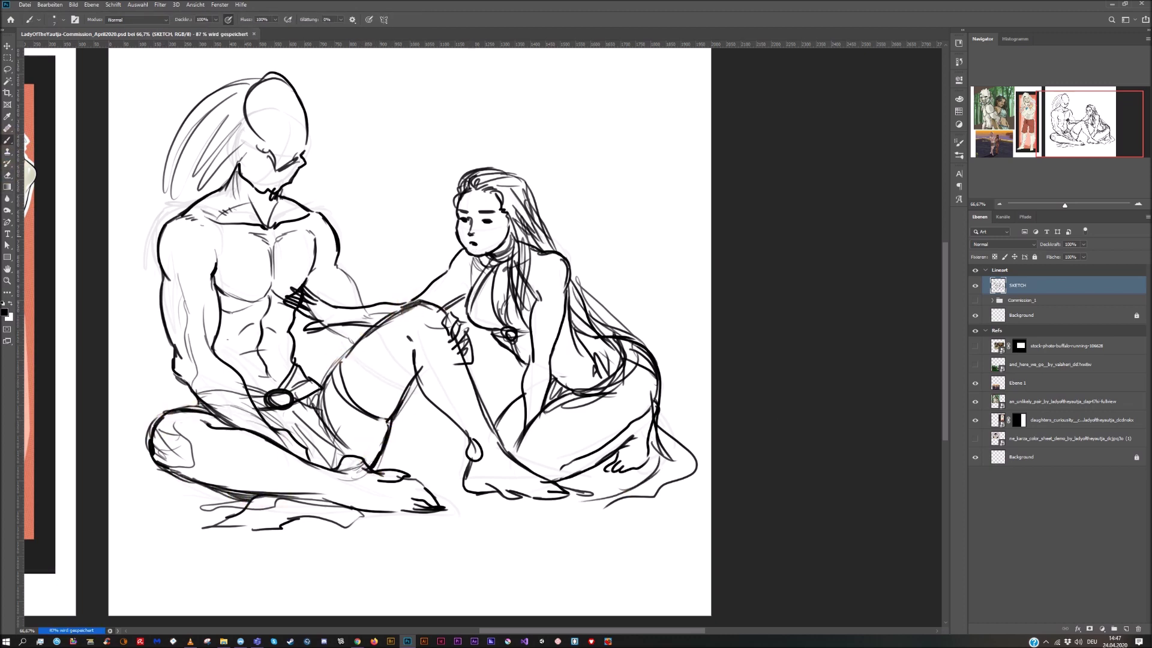
Mirror the SKETCH layer horizontally and erase the rough lines of the man's head
left_click(73, 5)
mouse_move(49, 5)
mouse_move(84, 211)
left_click(222, 313)
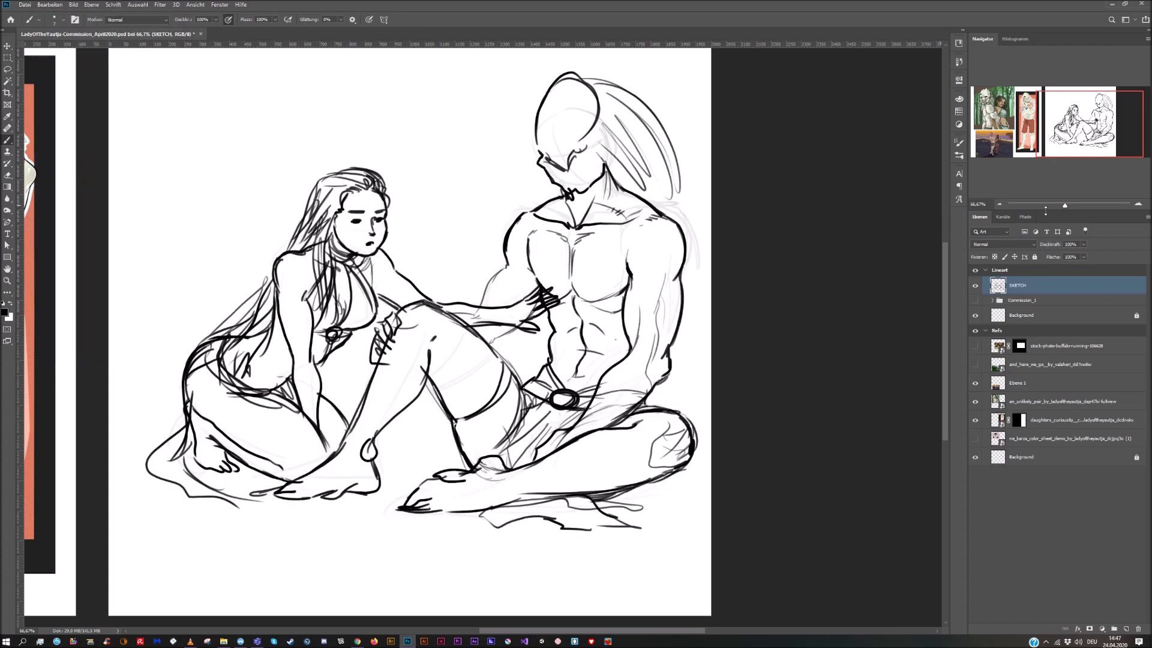
key("ctrl+plus")
key("ctrl+plus")
left_click_drag(799, 116, 399, 606)
key("e")
key("ctrl+minus")
left_click_drag(414, 204, 450, 348)
Redraw the man's alien head with a domed forehead, a spiked crest and an open fanged mouth
key("b")
key("ctrl+plus")
left_click_drag(324, 283, 270, 359)
left_click_drag(207, 340, 205, 376)
mouse_move(216, 371)
left_mouse_down()
mouse_move(268, 391)
mouse_move(324, 317)
left_mouse_up()
left_click_drag(295, 367, 315, 361)
mouse_move(263, 448)
left_mouse_down()
mouse_move(253, 393)
mouse_move(271, 412)
mouse_move(273, 463)
mouse_move(308, 406)
mouse_move(292, 456)
mouse_move(252, 444)
left_mouse_up()
mouse_move(210, 342)
left_mouse_down()
mouse_move(316, 301)
mouse_move(278, 330)
left_mouse_up()
mouse_move(228, 360)
left_mouse_down()
mouse_move(282, 370)
mouse_move(296, 330)
mouse_move(249, 226)
mouse_move(300, 136)
mouse_move(285, 280)
left_mouse_up()
mouse_move(209, 271)
left_mouse_down()
mouse_move(342, 257)
mouse_move(452, 154)
mouse_move(493, 474)
left_mouse_up()
key("ctrl+minus")
key("ctrl+minus")
Mirror the SKETCH layer horizontally back to its original orientation
left_click(49, 5)
mouse_move(108, 211)
left_click(209, 312)
Sketch the man's dreadlocks down his back and over his chest, and erase the stray outer strands
left_click_drag(274, 485, 486, 362)
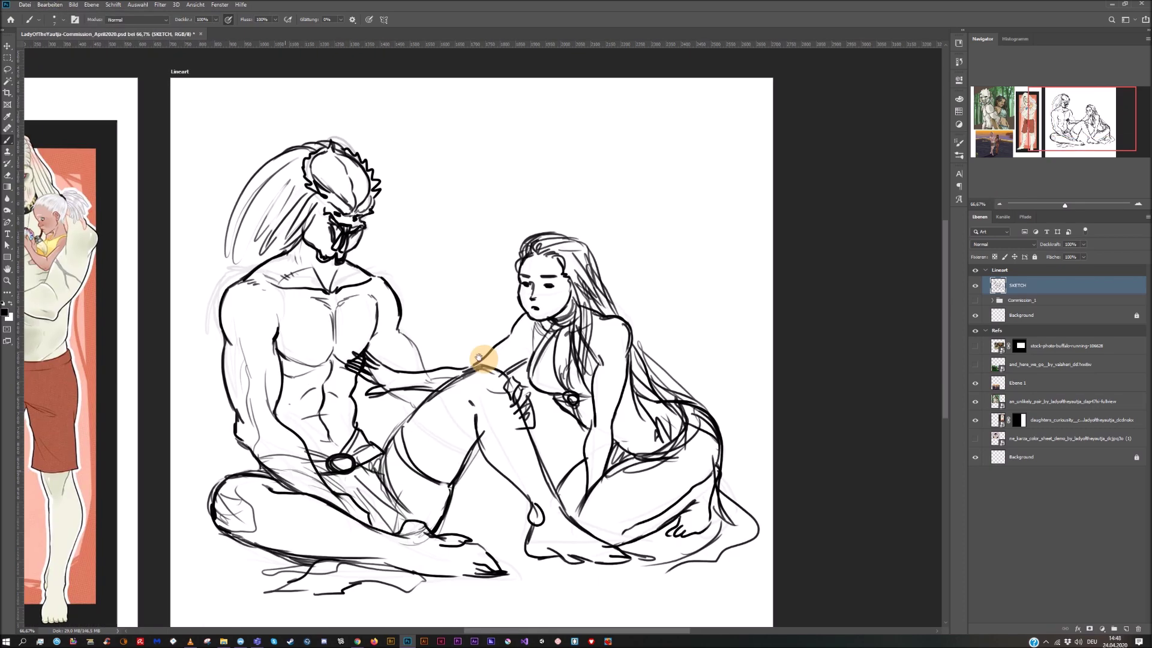
left_click_drag(305, 252, 303, 334)
mouse_move(321, 143)
left_mouse_down()
mouse_move(249, 178)
mouse_move(230, 282)
left_mouse_up()
left_click_drag(370, 214, 365, 271)
left_click_drag(353, 258, 358, 326)
left_click(7, 164)
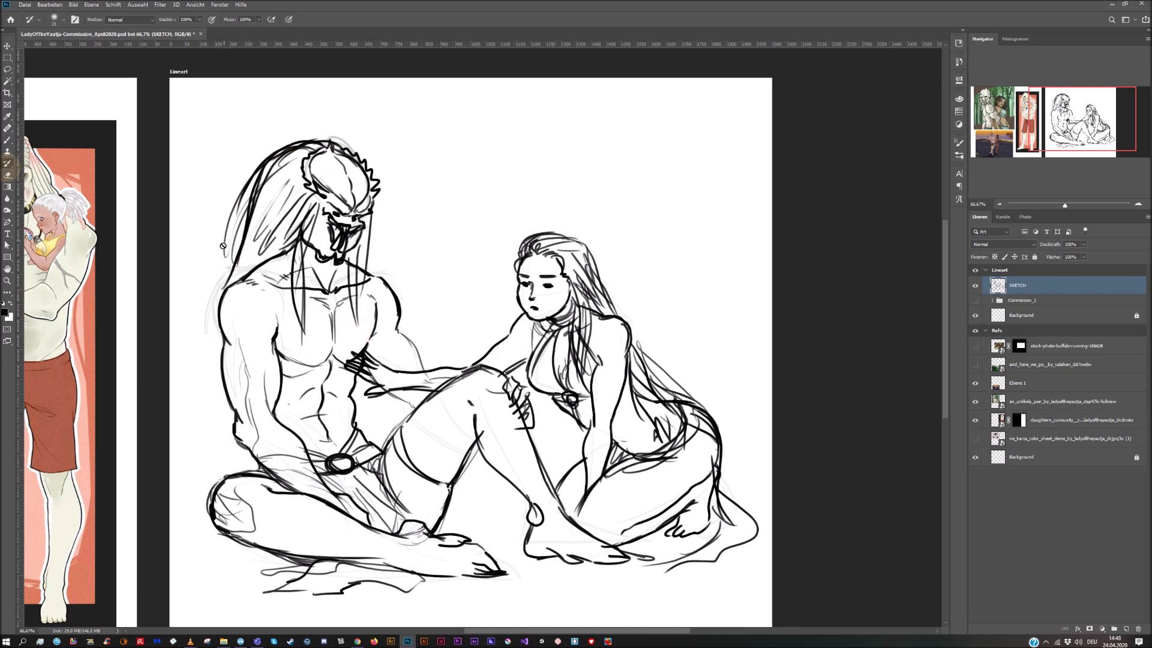
left_click(7, 176)
left_click_drag(223, 259, 349, 108)
Sketch the man's neck collar, eye and upper-arm bands, and add contour lines to his torso
left_click(8, 139)
left_click_drag(302, 254, 348, 268)
left_click_drag(285, 245, 294, 222)
left_click_drag(328, 184, 339, 179)
left_click_drag(279, 359, 225, 355)
left_click_drag(378, 324, 281, 407)
left_click_drag(348, 366, 309, 450)
Sketch round shoulder armour with pointed ends over the man's upper arm and a strap across his chest
left_click_drag(252, 263, 204, 321)
mouse_move(267, 279)
left_mouse_down()
mouse_move(222, 324)
mouse_move(197, 385)
left_mouse_up()
left_click_drag(198, 381, 260, 344)
left_click_drag(288, 270, 267, 336)
left_click_drag(224, 354, 228, 416)
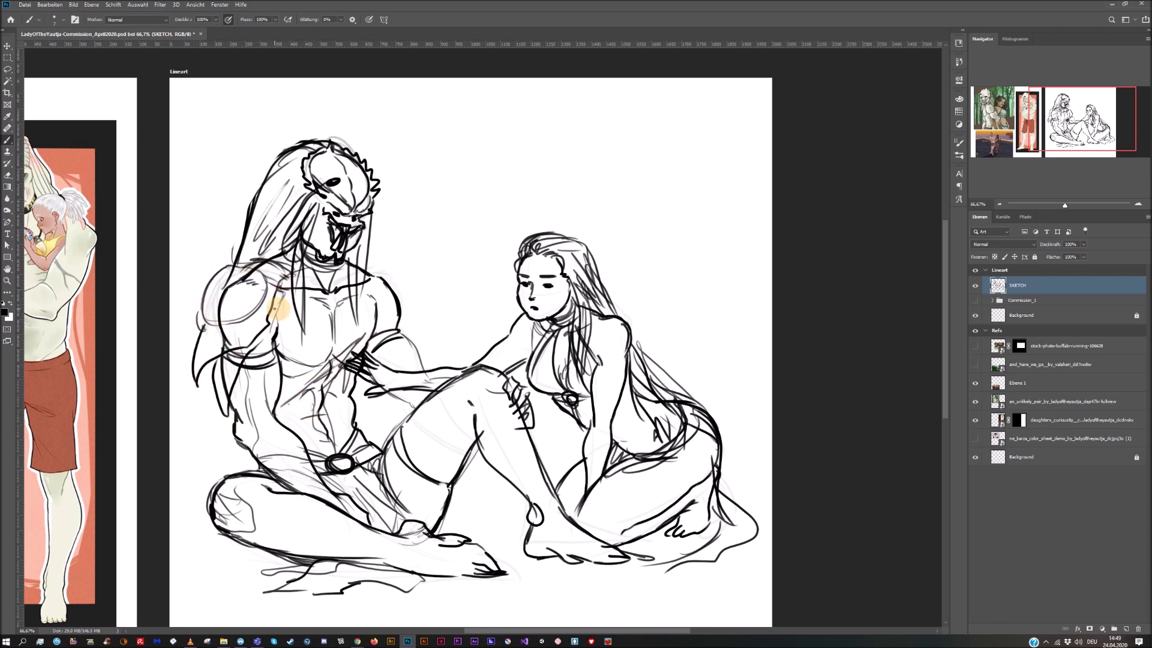
mouse_move(277, 295)
left_mouse_down()
mouse_move(383, 320)
mouse_move(381, 345)
left_mouse_up()
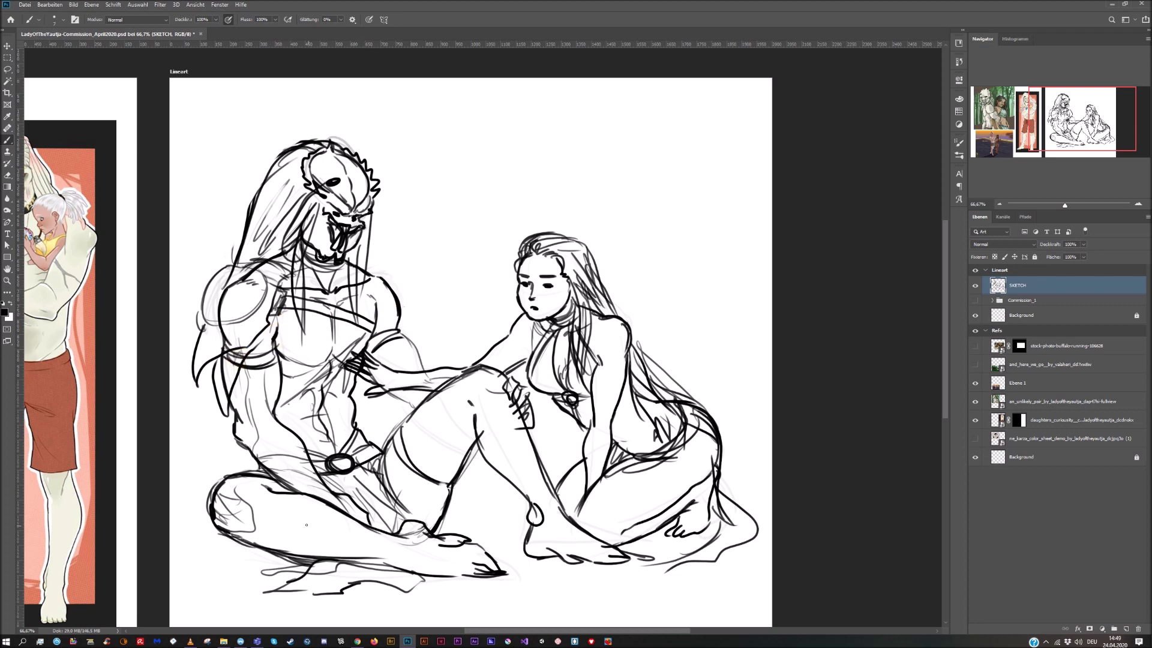
Sketch wrappings and guards on the man's shins and forearm, and save the file
mouse_move(501, 369)
left_mouse_down()
mouse_move(507, 420)
mouse_move(531, 463)
left_mouse_up()
mouse_move(510, 414)
left_mouse_down()
mouse_move(561, 501)
mouse_move(543, 504)
left_mouse_up()
left_click_drag(242, 515, 345, 543)
left_click_drag(300, 507, 414, 559)
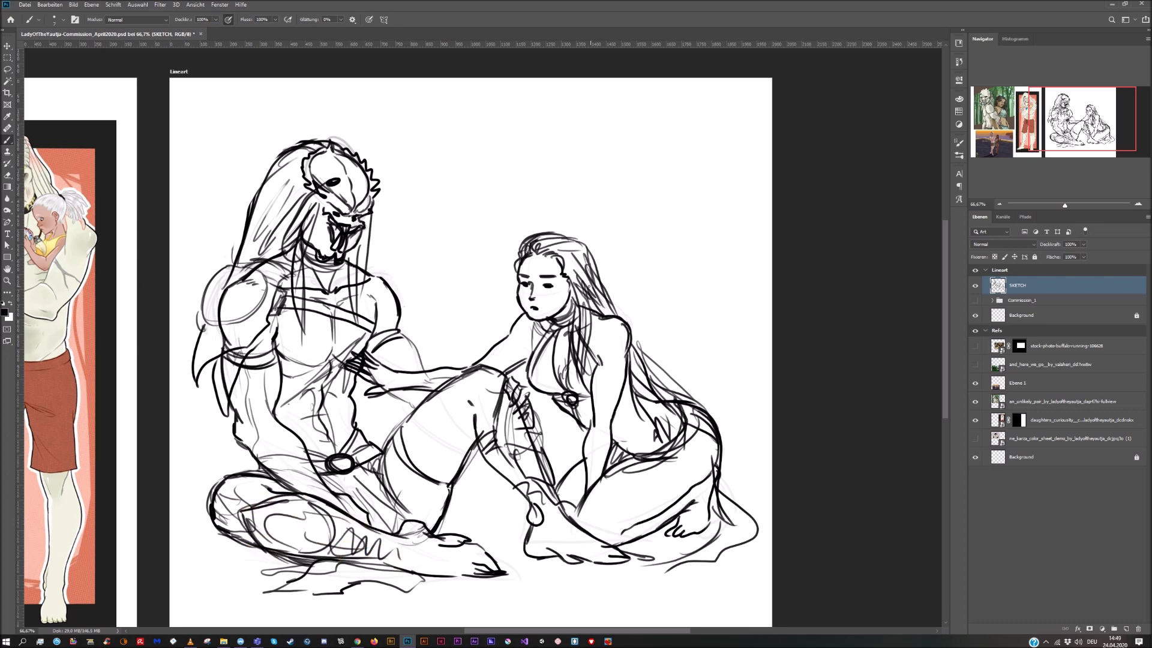
left_click_drag(255, 434, 300, 474)
left_click_drag(286, 466, 309, 481)
left_click_drag(424, 392, 399, 424)
key("ctrl+s")
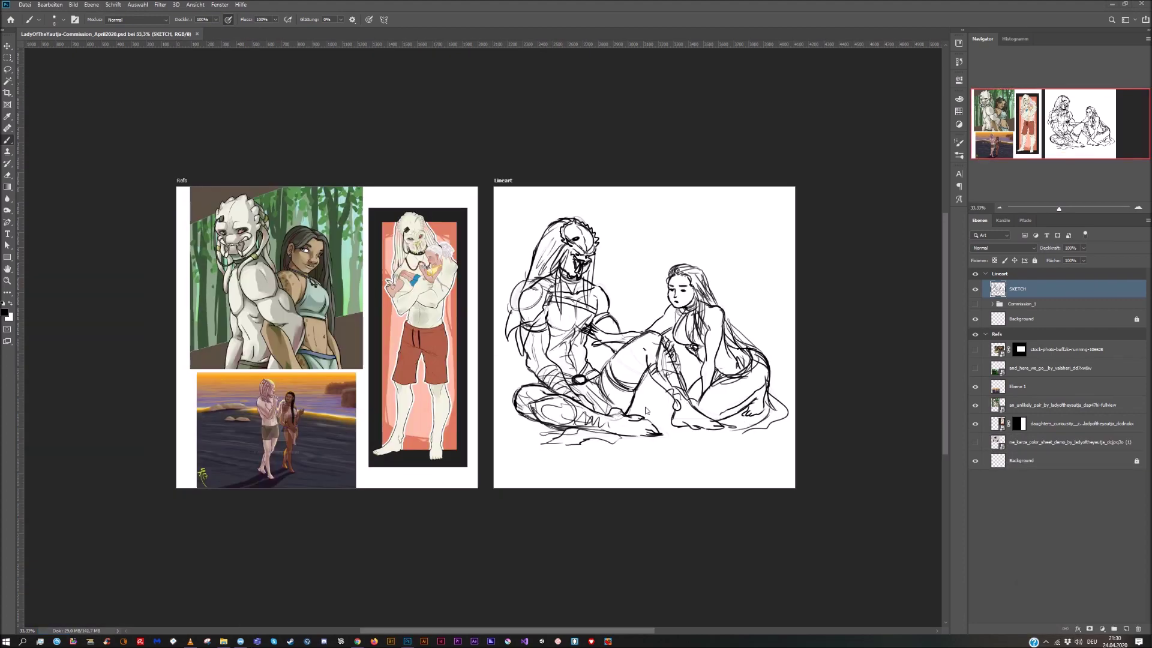
Fade the SKETCH layer to 9% opacity and add a new layer above it named SKETCH #2
scroll(873, 228, "right", 3)
key("ctrl+plus")
key("ctrl+plus")
left_click(1083, 248)
left_click_drag(1085, 259, 1046, 259)
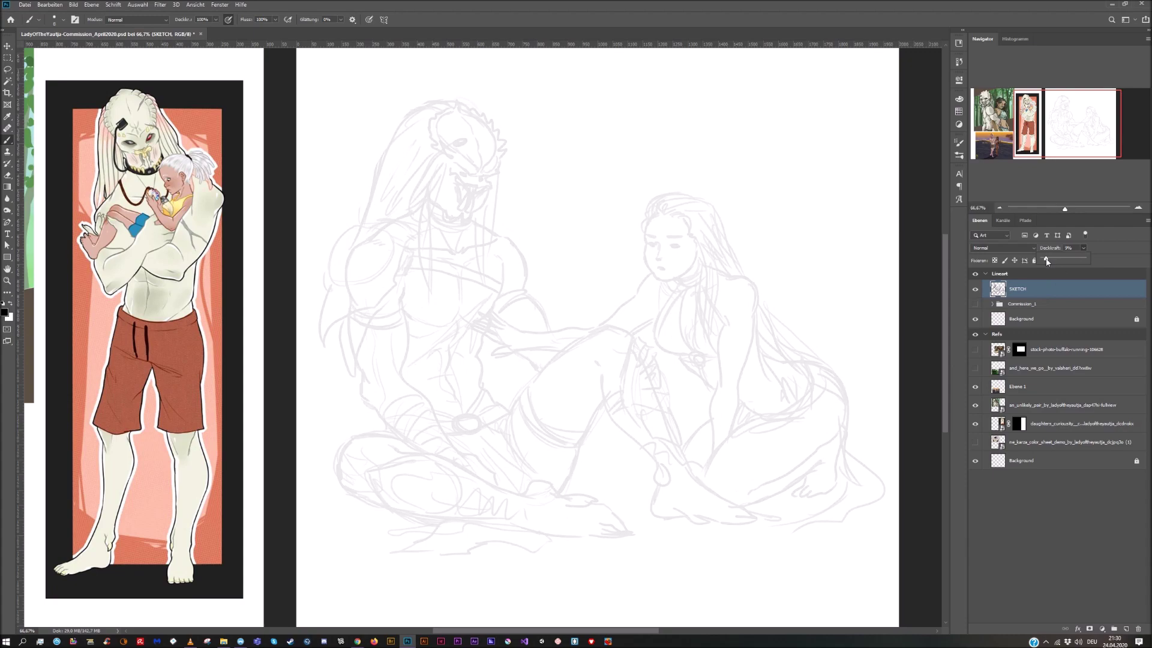
left_click(1125, 629)
double_click(1021, 290)
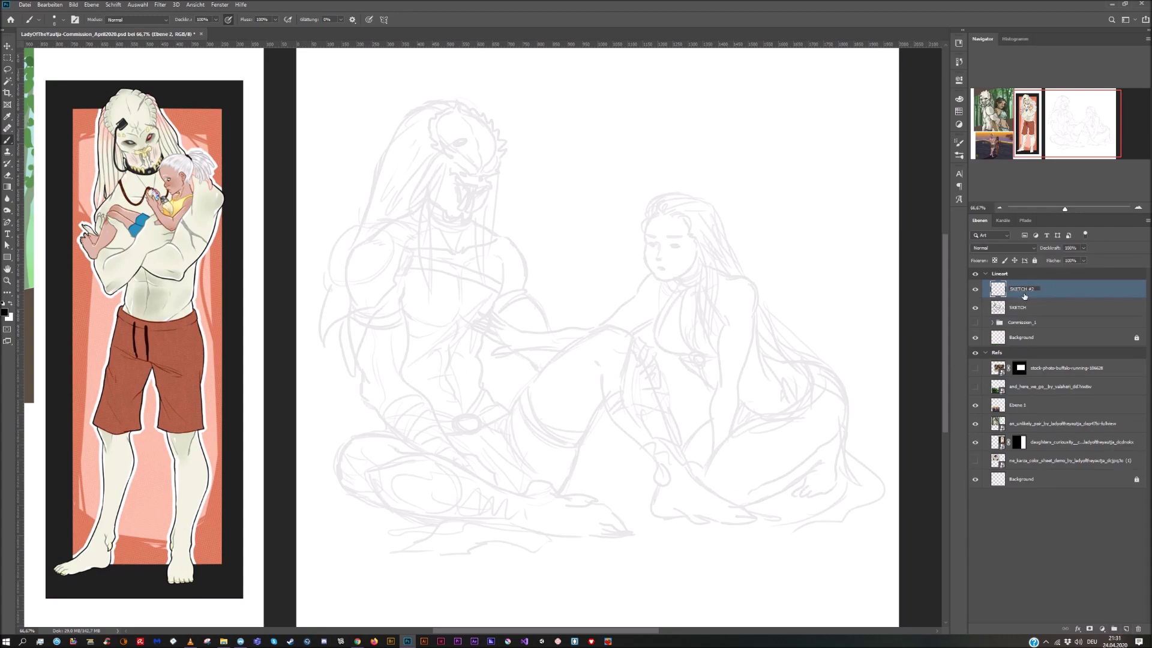
Draw the woman's face with worried brows, eyes, nose and lips, and add short strands along her hairline
scroll(707, 265, "up", 5)
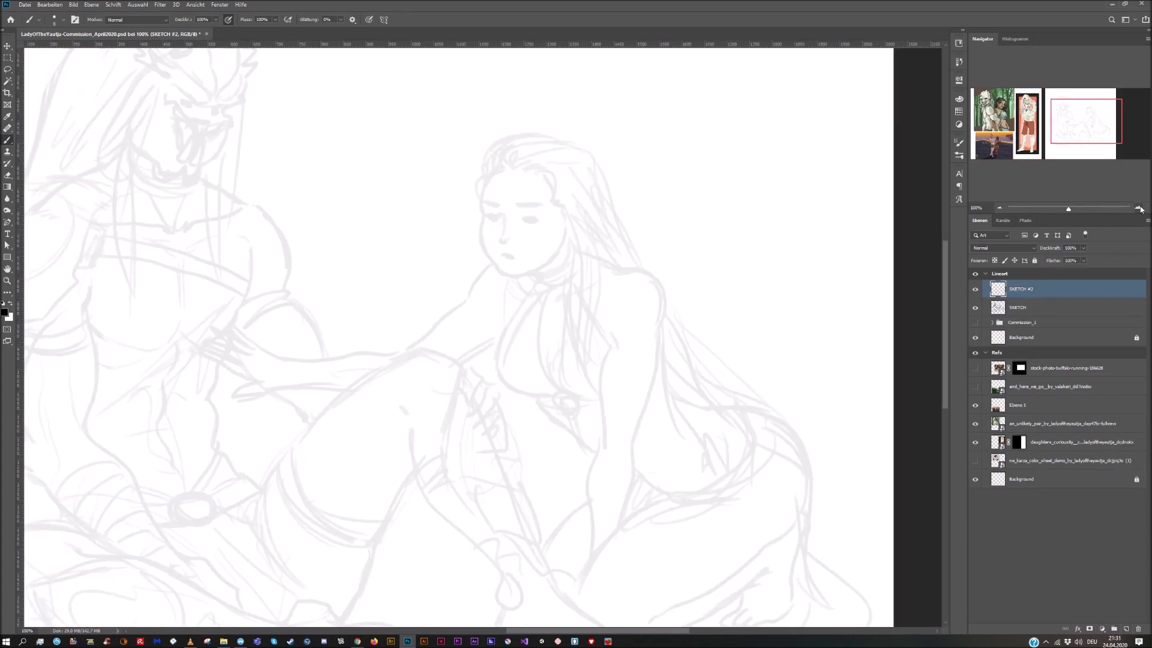
left_click_drag(472, 235, 479, 260)
mouse_move(489, 338)
left_mouse_down()
mouse_move(552, 375)
mouse_move(628, 291)
left_mouse_up()
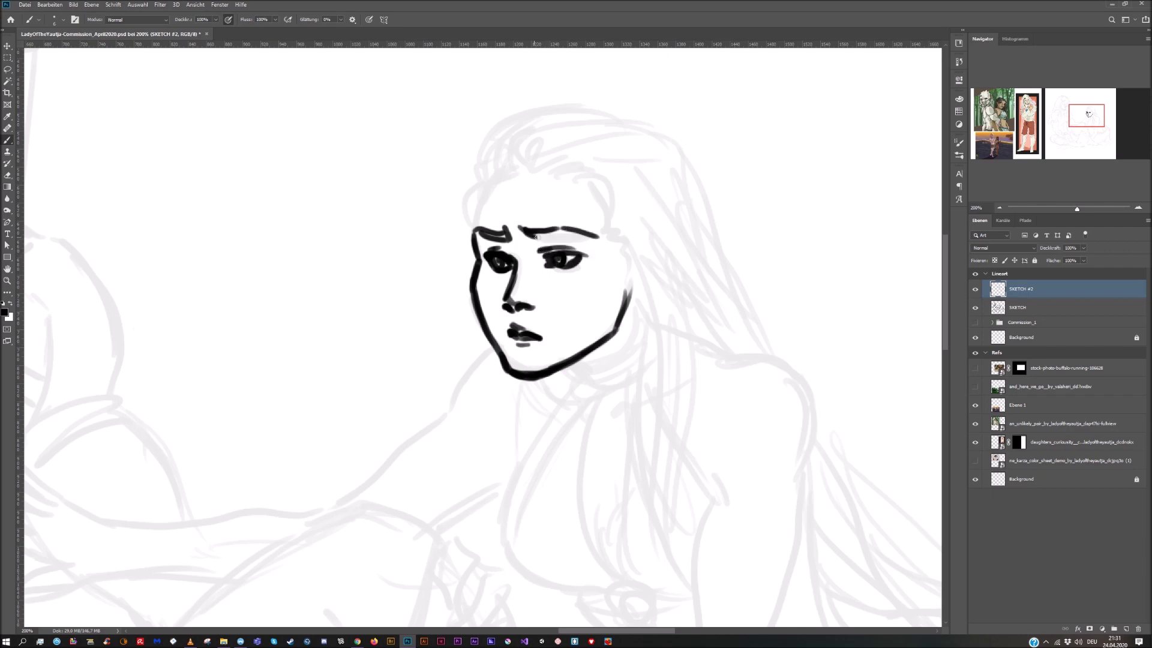
left_click_drag(475, 239, 511, 161)
left_click_drag(506, 148, 513, 163)
left_click_drag(520, 147, 526, 162)
left_click_drag(540, 145, 530, 164)
mouse_move(563, 149)
left_mouse_down()
mouse_move(543, 167)
mouse_move(564, 171)
left_mouse_up()
Scale the drawn face down slightly and reposition it over the woman's rough head
key("ctrl+minus")
left_click(7, 46)
left_click_drag(477, 239, 484, 253)
key("Return")
left_click_drag(548, 336, 543, 330)
key("b")
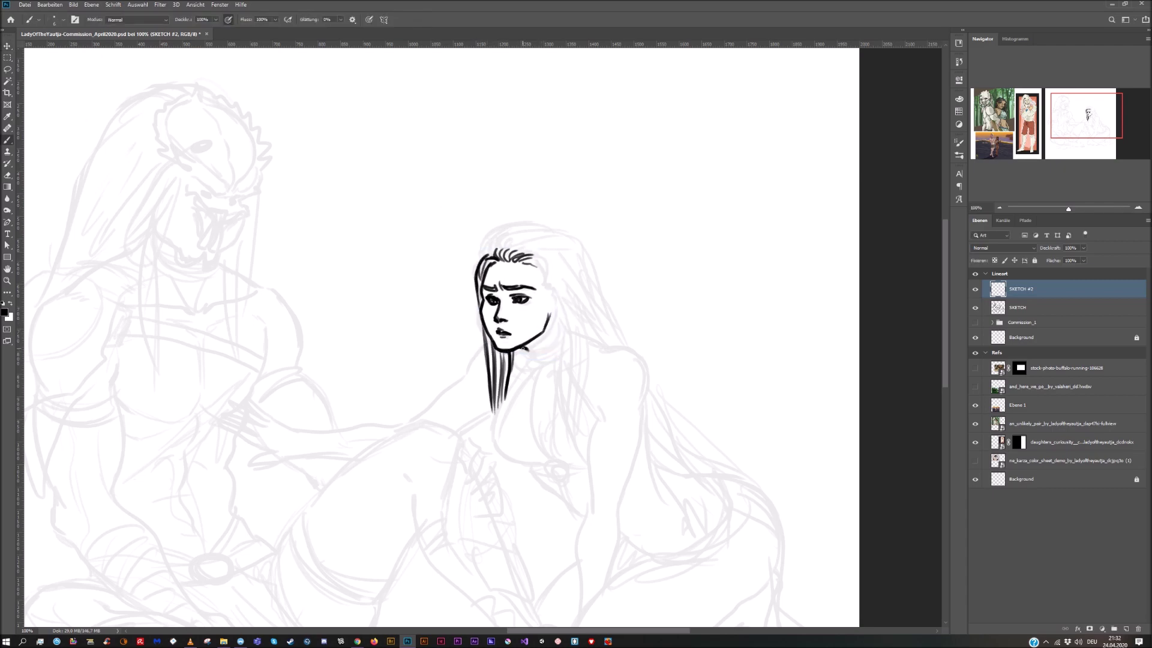
Draw long hair strands from the woman's forehead down past her chest, checking them against the reference art
left_click_drag(557, 382, 583, 515)
left_click_drag(571, 470, 583, 509)
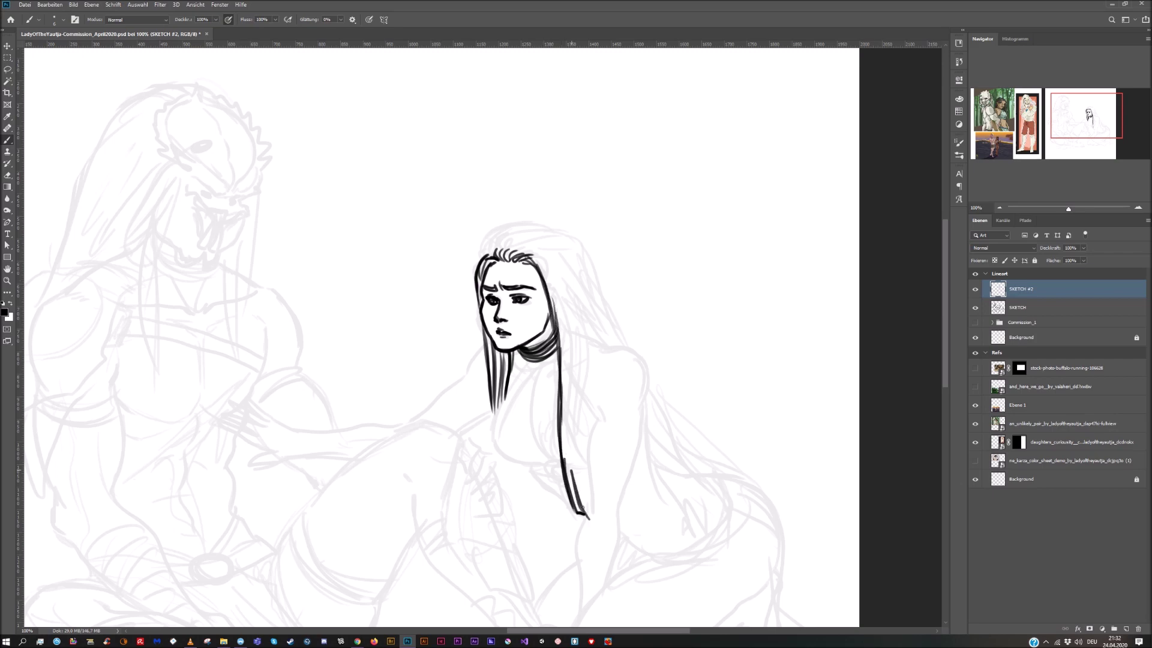
mouse_move(510, 248)
left_mouse_down()
mouse_move(579, 421)
mouse_move(590, 502)
left_mouse_up()
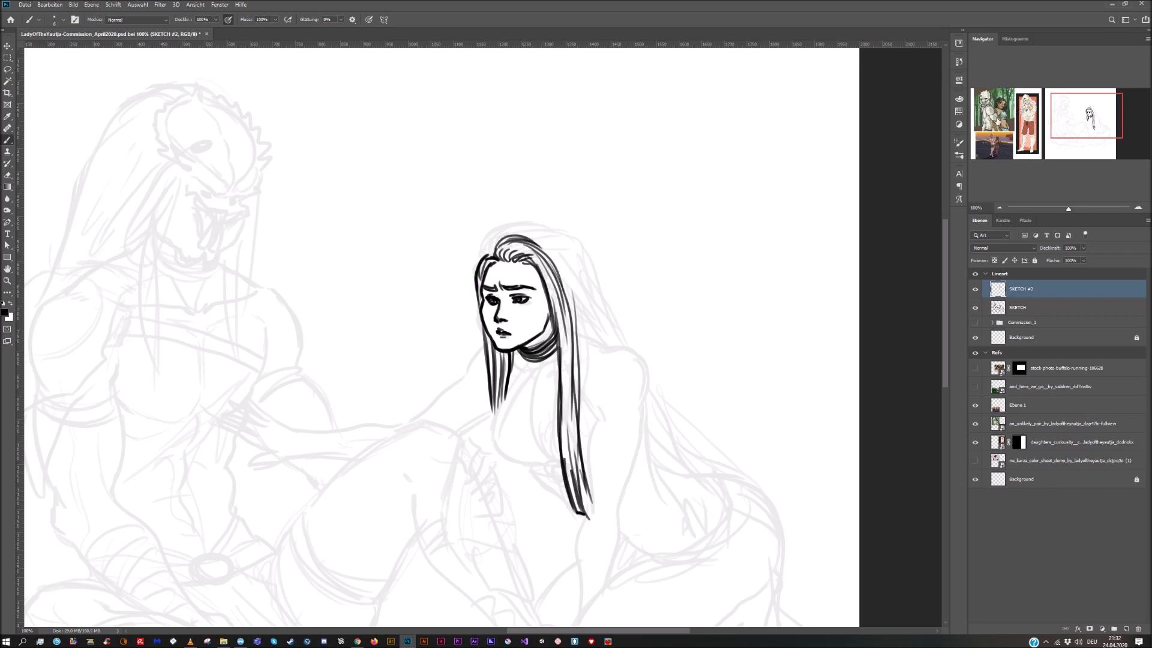
left_click(1000, 119)
left_click(1093, 120)
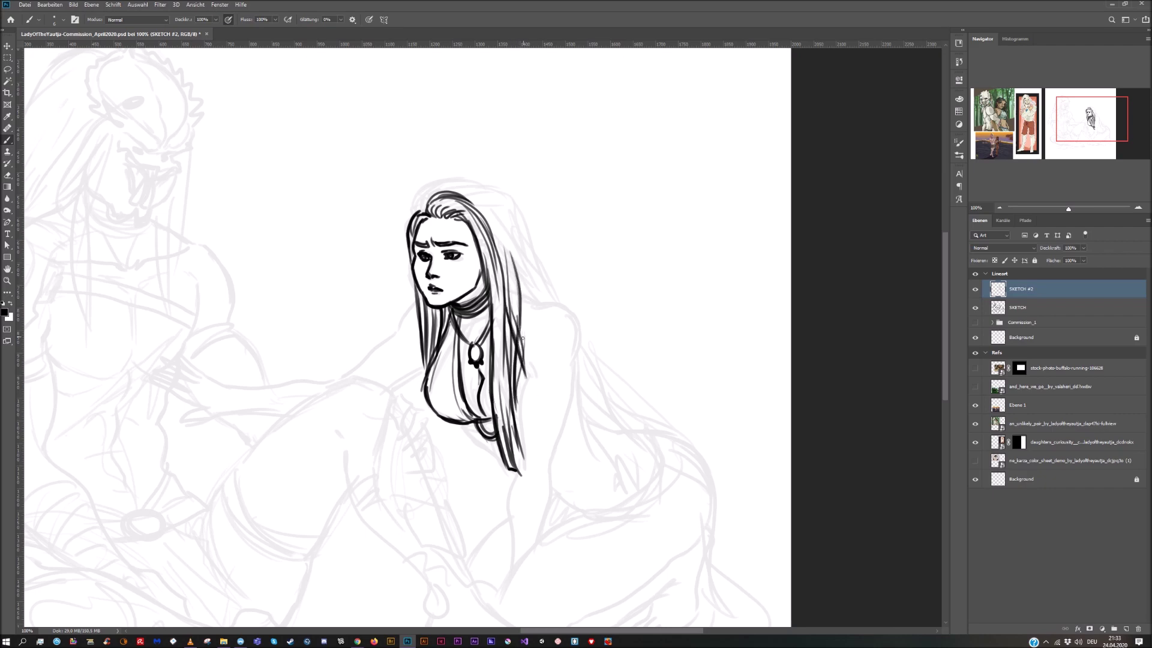
Draw the outer contour of the woman's hair over her crown and down to her shoulder
left_click_drag(506, 198, 520, 230)
mouse_move(449, 191)
left_mouse_down()
mouse_move(513, 230)
mouse_move(558, 301)
left_mouse_up()
key("e")
key("b")
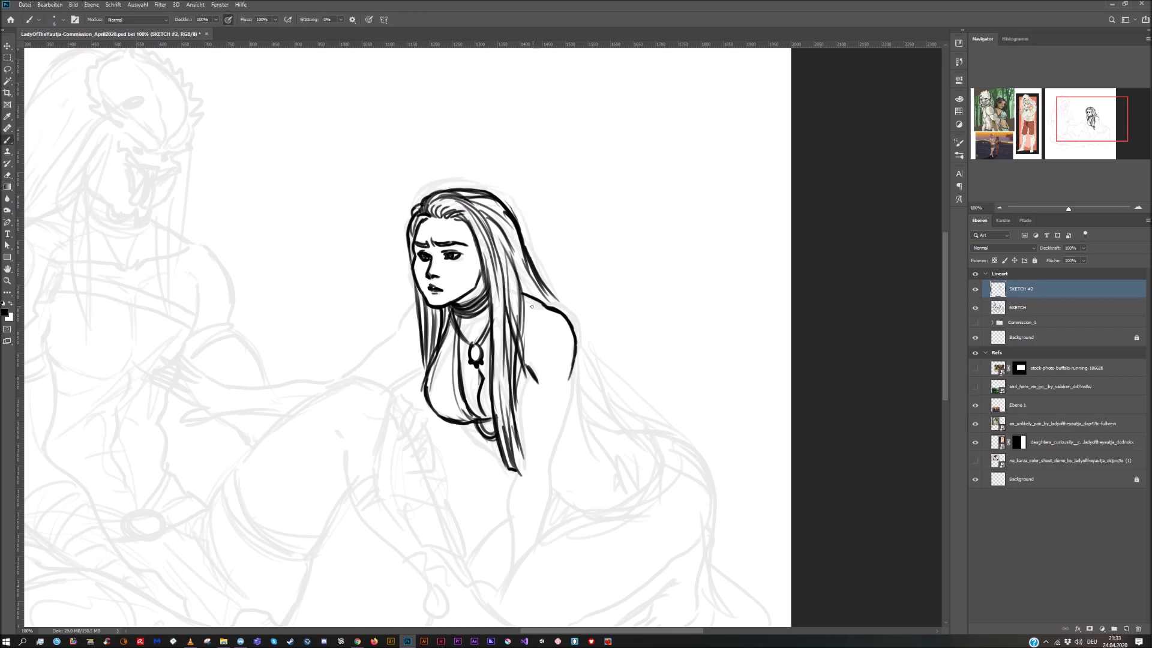
Draw the woman's arms, the hair falling behind her back and a studded belt around her hip
scroll(946, 259, "down", 3)
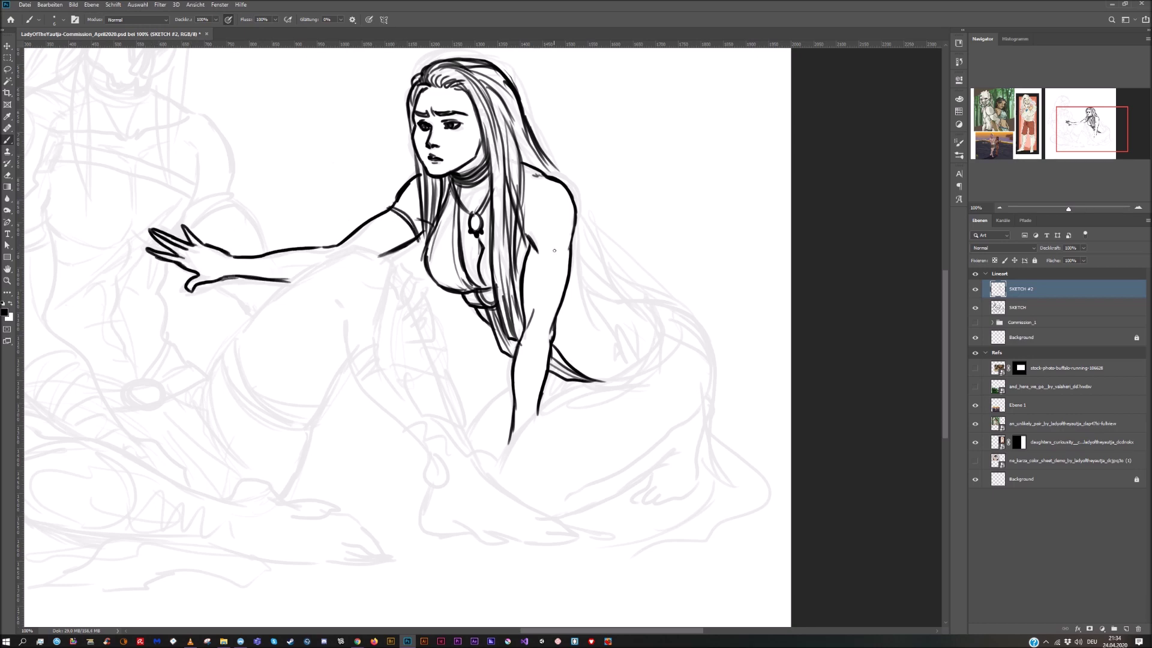
mouse_move(575, 242)
left_mouse_down()
mouse_move(608, 368)
mouse_move(636, 342)
mouse_move(647, 307)
left_mouse_up()
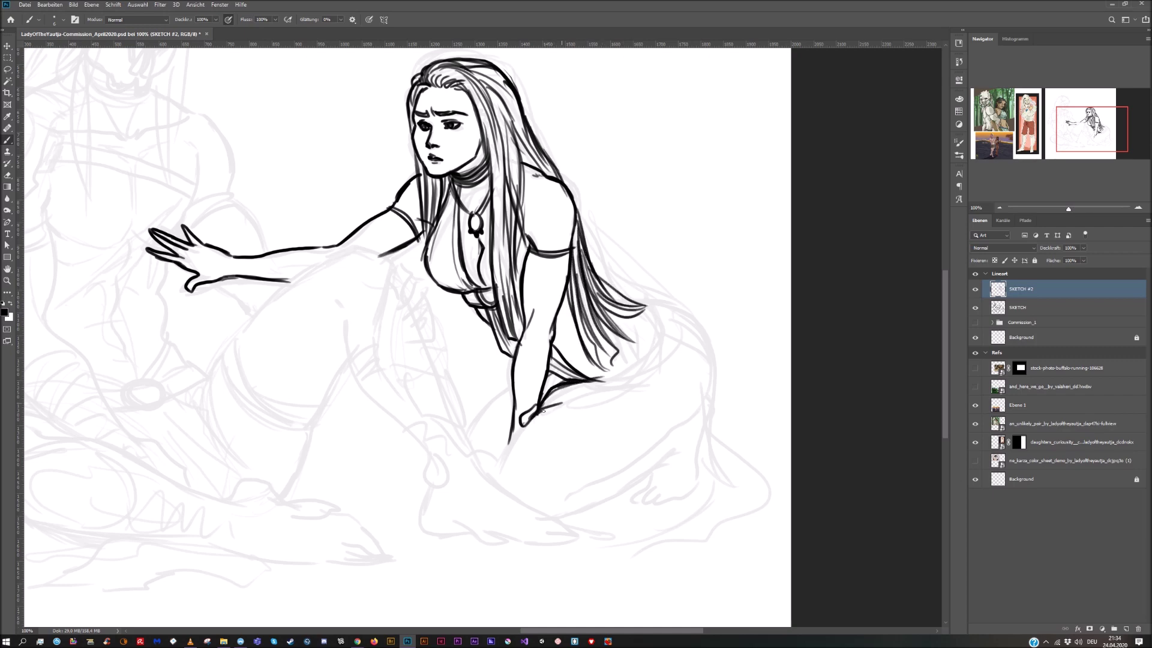
left_click_drag(543, 411, 637, 367)
left_click_drag(644, 364, 602, 377)
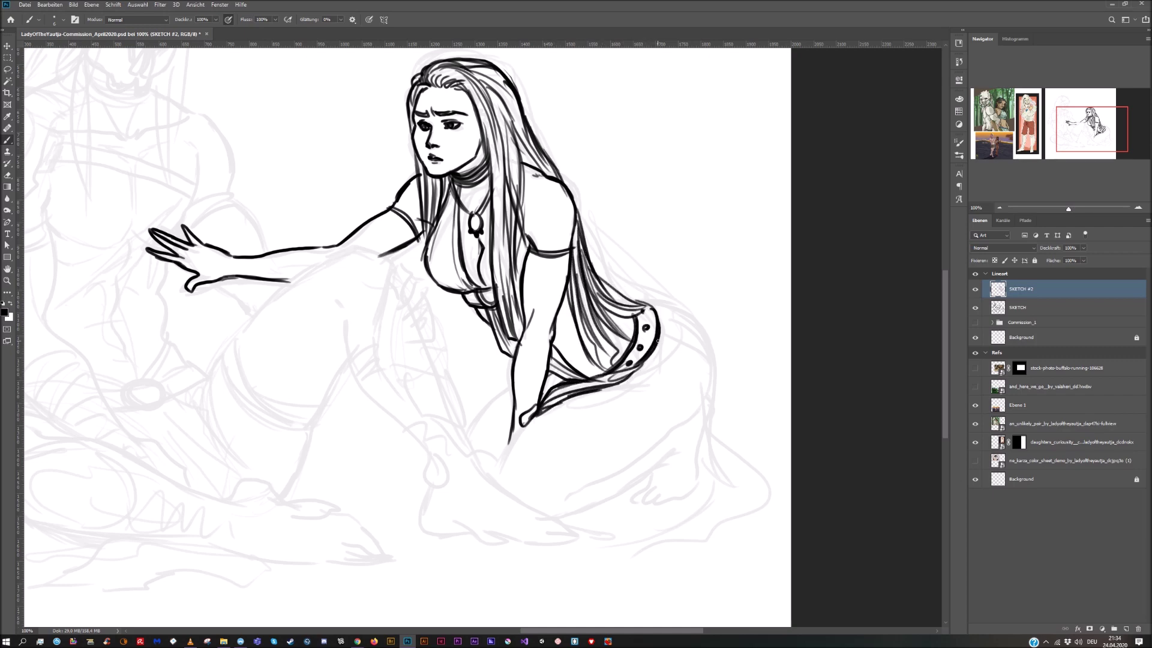
Draw the cloth panels trailing from the woman's belt to the ground, plus her kneeling leg and foot
left_click_drag(660, 305, 717, 336)
mouse_move(659, 315)
left_mouse_down()
mouse_move(711, 347)
mouse_move(707, 493)
left_mouse_up()
left_click_drag(705, 414, 727, 524)
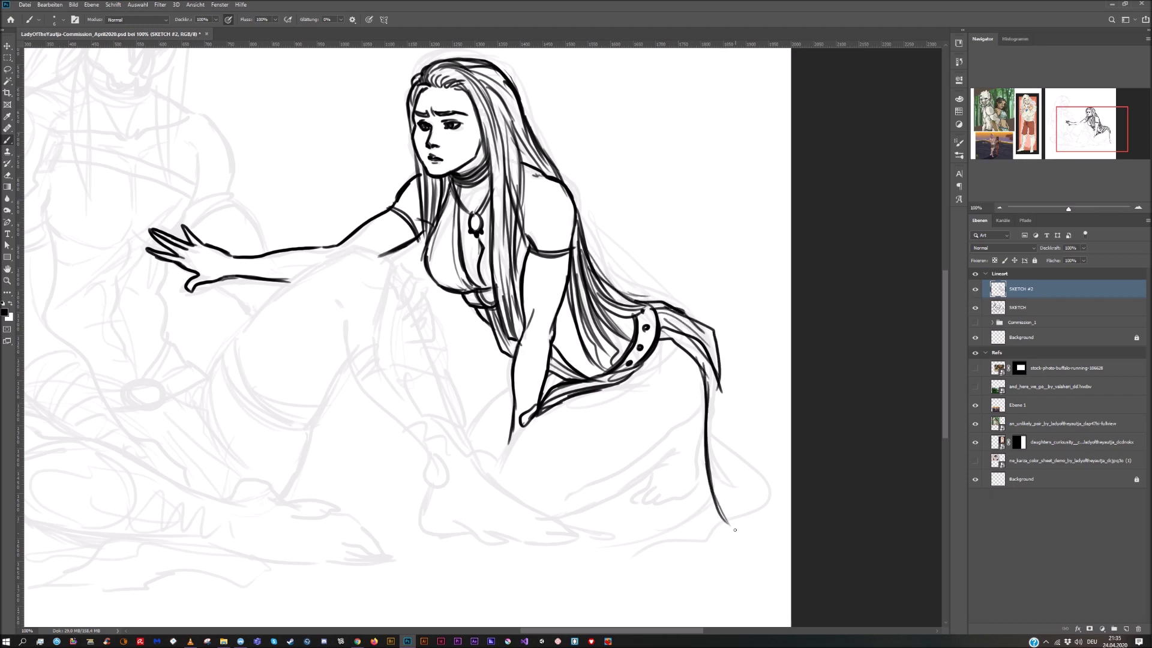
left_click_drag(713, 366, 744, 474)
left_click_drag(726, 523, 769, 517)
left_click_drag(717, 357, 756, 489)
left_click_drag(718, 408, 752, 500)
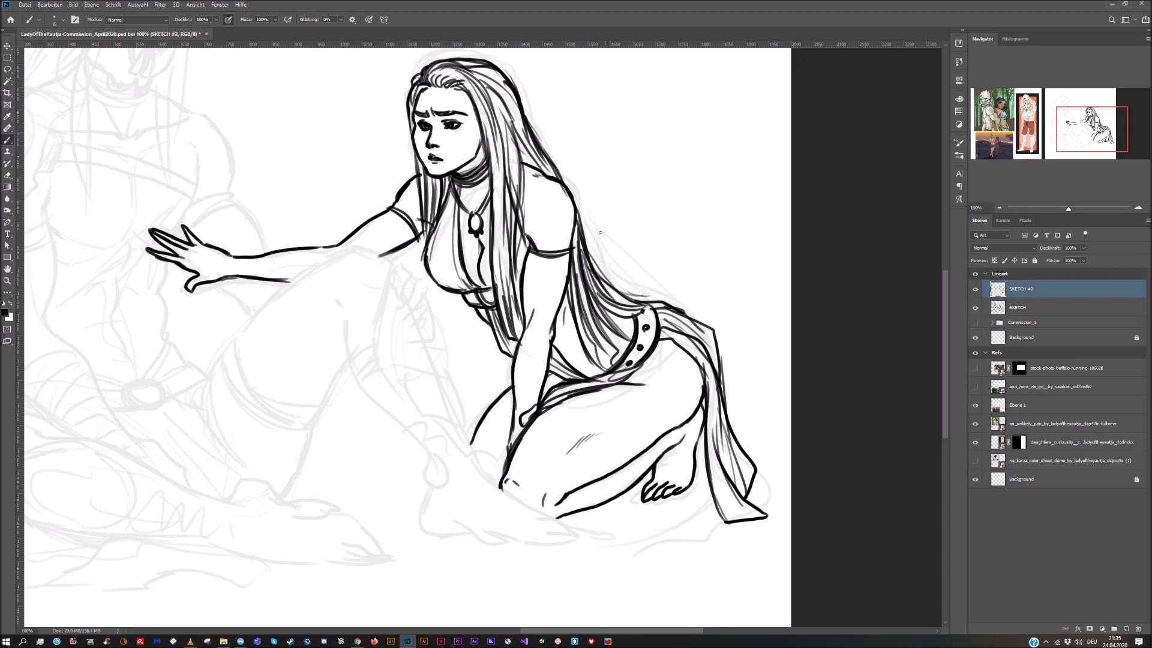
left_click_drag(578, 206, 688, 314)
Draw the man's open mouth with fangs, the mandible and the jagged jaw line over the rough head
mouse_move(360, 270)
left_mouse_down()
mouse_move(630, 270)
mouse_move(601, 507)
left_mouse_up()
key("ctrl+plus")
left_click_drag(312, 198, 356, 241)
mouse_move(314, 200)
left_mouse_down()
mouse_move(354, 240)
mouse_move(413, 210)
mouse_move(318, 287)
left_mouse_up()
left_click_drag(372, 206, 341, 294)
left_click_drag(324, 189, 291, 147)
mouse_move(300, 204)
left_mouse_down()
mouse_move(318, 216)
mouse_move(303, 309)
mouse_move(231, 257)
left_mouse_up()
left_click_drag(266, 160, 288, 258)
Mirror the SKETCH #2 layer horizontally to check the drawing, and undo the flip
left_click(50, 4)
mouse_move(171, 211)
left_click(220, 213)
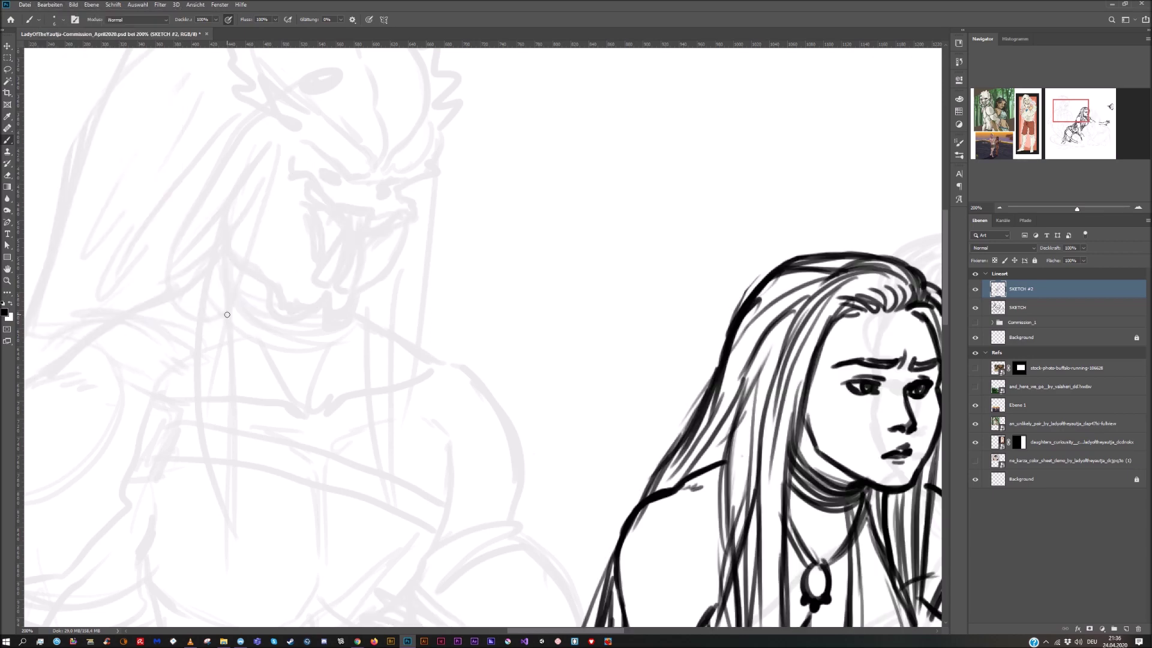
key("ctrl+z")
Draw the man's heavy brows and eyes, darken the mouth interior, and complete the far mandible with its tusk
mouse_move(397, 187)
left_mouse_down()
mouse_move(413, 220)
mouse_move(331, 193)
left_mouse_up()
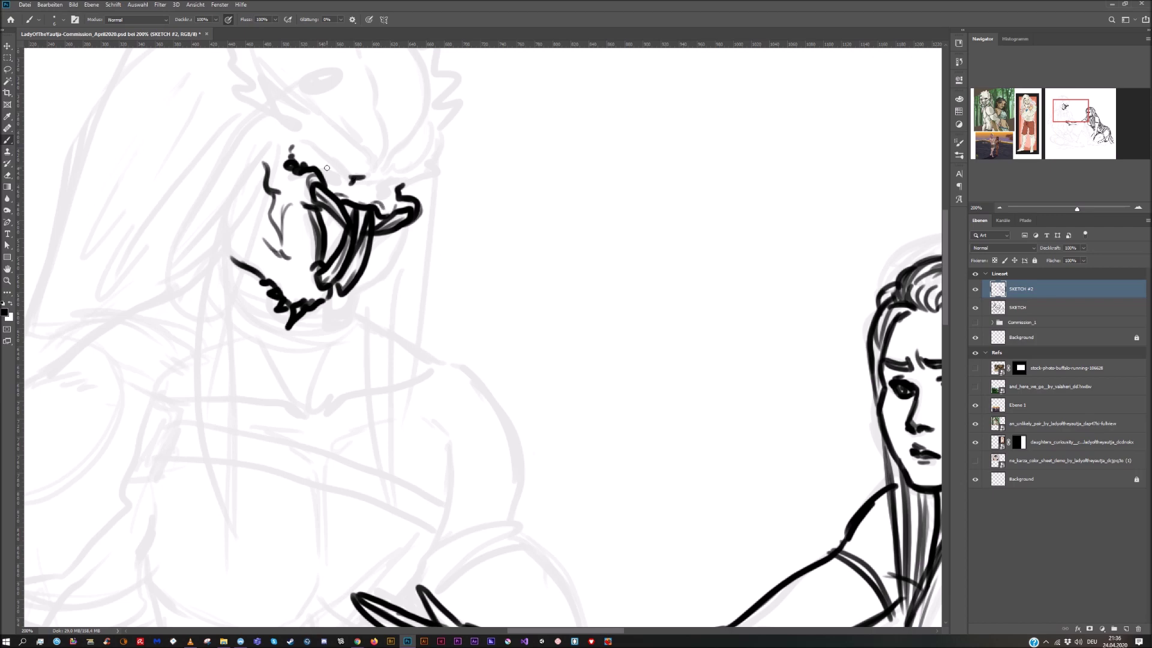
left_click_drag(304, 146, 353, 177)
mouse_move(319, 171)
left_mouse_down()
mouse_move(384, 206)
mouse_move(379, 193)
mouse_move(419, 170)
left_mouse_up()
left_click_drag(344, 126, 410, 194)
left_click_drag(391, 232, 370, 256)
left_click_drag(332, 211, 337, 259)
left_click_drag(416, 219, 348, 311)
left_click_drag(353, 298, 323, 335)
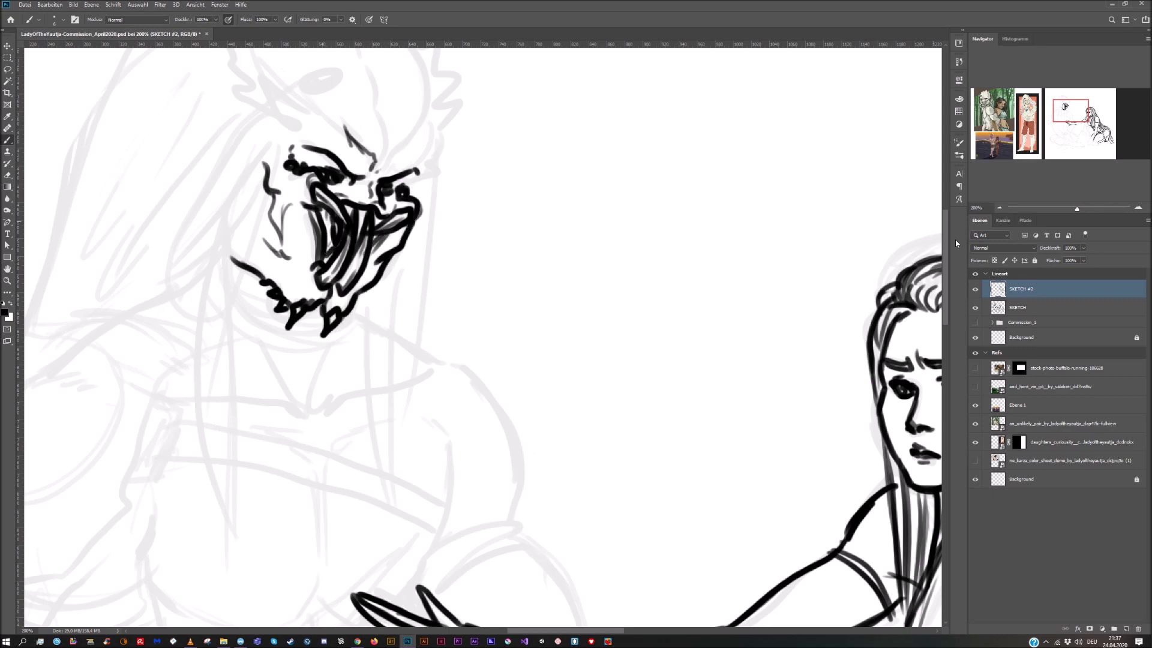
Draw the man's domed forehead with ridge lines and a rim of spikes around it, following the reference art
left_click_drag(945, 243, 946, 214)
left_click(989, 104)
left_click(1030, 106)
left_click(1069, 105)
left_click_drag(407, 275, 366, 243)
mouse_move(384, 297)
left_mouse_down()
mouse_move(354, 237)
mouse_move(303, 219)
mouse_move(294, 165)
left_mouse_up()
left_click_drag(457, 320, 493, 294)
left_click_drag(481, 341, 530, 277)
mouse_move(458, 305)
left_mouse_down()
mouse_move(372, 120)
mouse_move(383, 137)
left_mouse_up()
mouse_move(504, 282)
left_mouse_down()
mouse_move(475, 195)
mouse_move(397, 144)
mouse_move(500, 258)
mouse_move(499, 198)
mouse_move(475, 195)
mouse_move(407, 130)
mouse_move(297, 182)
left_mouse_up()
left_click_drag(377, 155, 408, 160)
left_click_drag(393, 198, 454, 206)
left_click_drag(421, 248, 471, 274)
Draw the man's cheek and jaw outline and the front dreadlocks hanging over his shoulder
key("ctrl+minus")
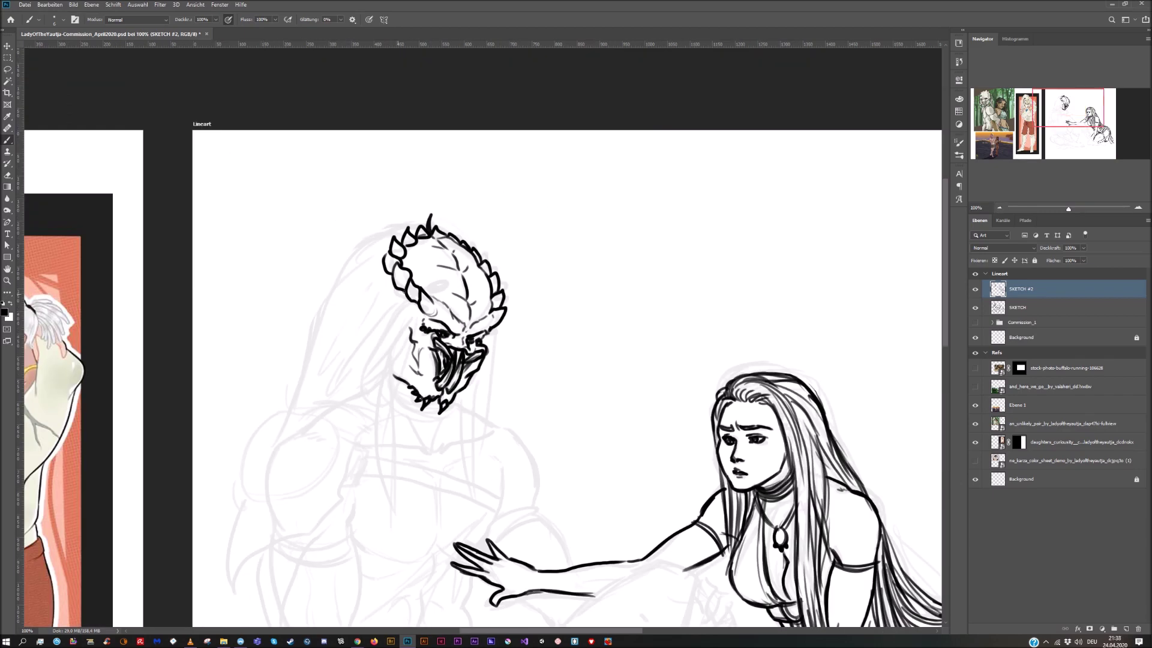
left_click_drag(416, 303, 408, 409)
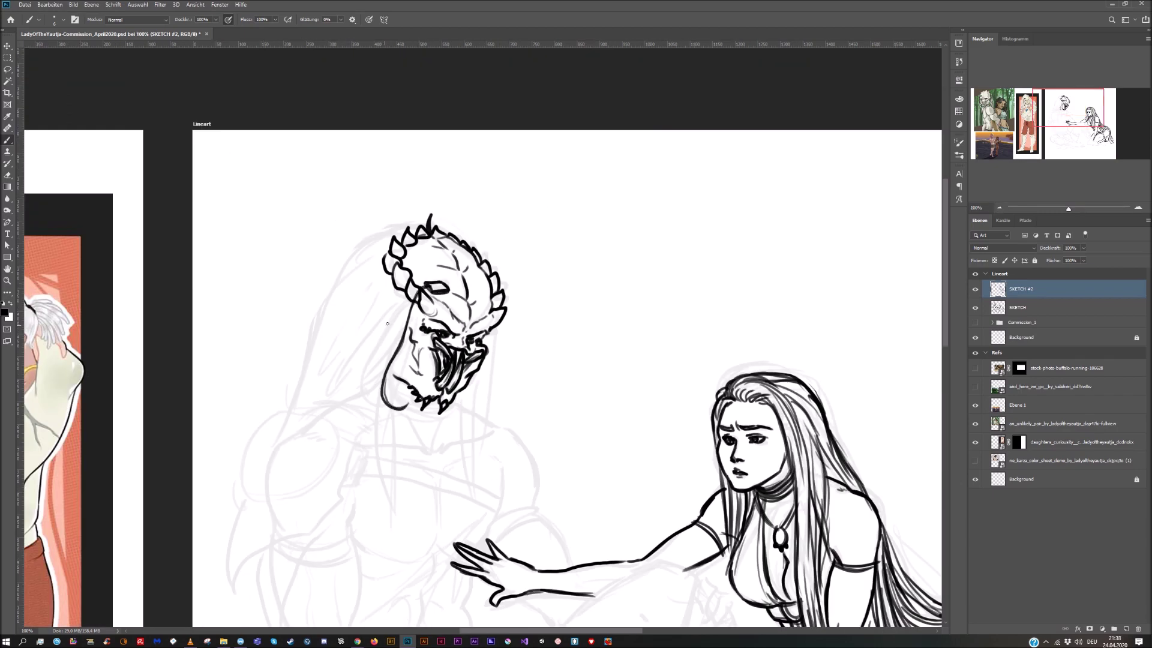
mouse_move(411, 306)
left_mouse_down()
mouse_move(372, 366)
mouse_move(377, 528)
left_mouse_up()
mouse_move(410, 312)
left_mouse_down()
mouse_move(390, 347)
mouse_move(378, 540)
left_mouse_up()
mouse_move(402, 288)
left_mouse_down()
mouse_move(382, 300)
mouse_move(360, 352)
mouse_move(370, 469)
mouse_move(355, 291)
mouse_move(318, 382)
left_mouse_up()
mouse_move(358, 309)
left_mouse_down()
mouse_move(318, 402)
mouse_move(268, 426)
mouse_move(231, 544)
mouse_move(328, 519)
mouse_move(365, 442)
left_mouse_up()
Draw the remaining dreadlocks sweeping from the crest down the man's back, and outline his shoulder armour
mouse_move(312, 412)
left_mouse_down()
mouse_move(340, 450)
mouse_move(248, 496)
left_mouse_up()
left_click_drag(335, 390, 312, 404)
left_click_drag(322, 361, 303, 409)
mouse_move(382, 274)
left_mouse_down()
mouse_move(335, 290)
mouse_move(296, 412)
left_mouse_up()
mouse_move(310, 396)
left_mouse_down()
mouse_move(330, 324)
mouse_move(373, 275)
mouse_move(300, 335)
mouse_move(297, 411)
left_mouse_up()
mouse_move(308, 313)
left_mouse_down()
mouse_move(402, 219)
mouse_move(468, 240)
left_mouse_up()
scroll(399, 270, "down", 3)
left_click_drag(401, 210, 393, 409)
left_click_drag(390, 363, 382, 281)
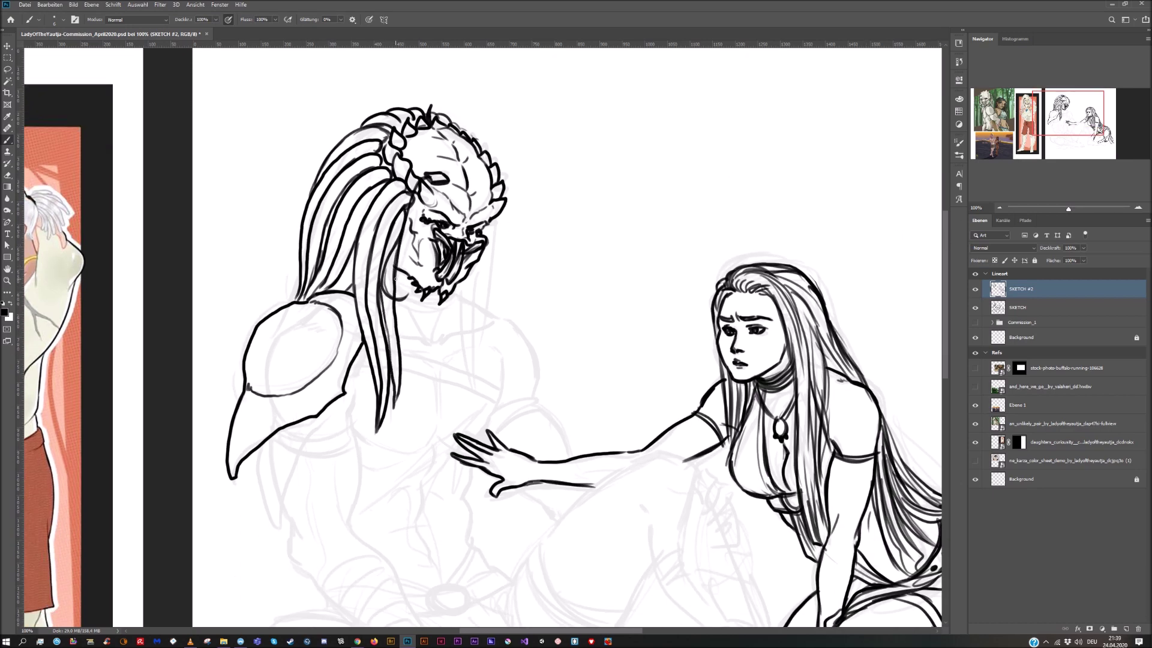
Draw the man's front dreadlocks on the far side of his face, plus his neck and collarbone lines
left_click_drag(455, 288, 463, 414)
left_click_drag(489, 221, 463, 429)
left_click_drag(498, 240, 480, 419)
left_click_drag(399, 336, 451, 343)
left_click_drag(412, 311, 433, 347)
left_click_drag(451, 325, 443, 347)
Draw the second pointed plate of the man's shoulder armour and the band around his near upper arm
mouse_move(258, 448)
left_mouse_down()
mouse_move(265, 509)
mouse_move(294, 467)
left_mouse_up()
left_click_drag(335, 400, 291, 473)
left_click_drag(274, 436, 345, 434)
mouse_move(355, 420)
left_mouse_down()
mouse_move(351, 444)
mouse_move(300, 461)
left_mouse_up()
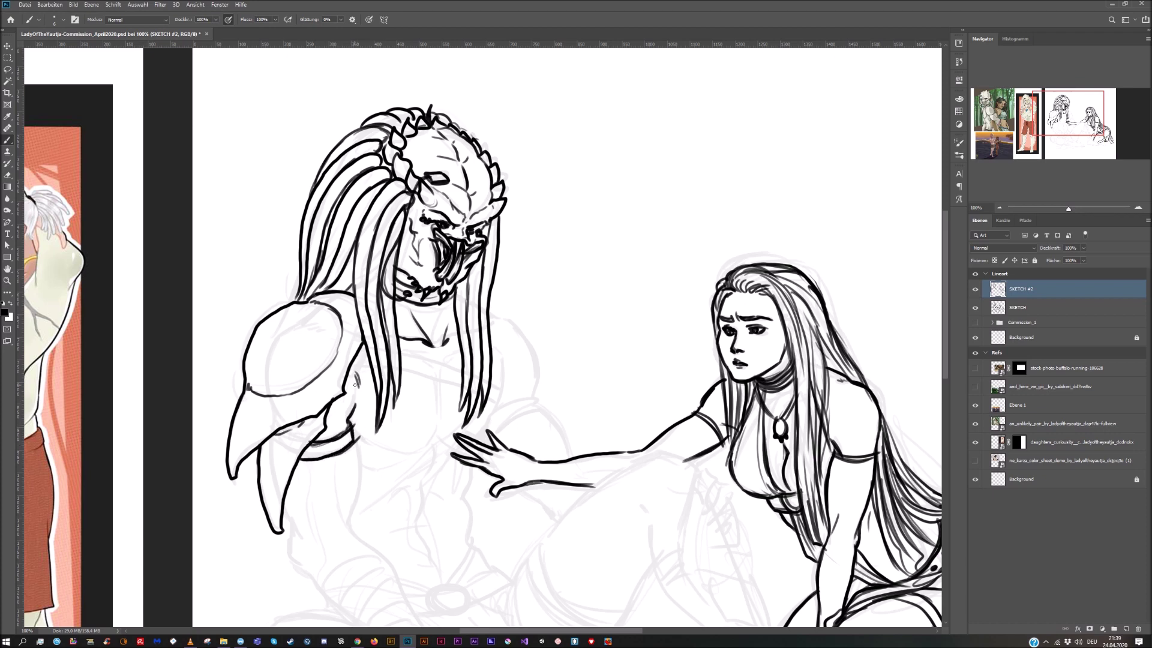
Draw the strap across the man's upper chest, his rounded far shoulder and the contours of his pectorals
left_click_drag(402, 352, 463, 370)
left_click_drag(401, 368, 497, 405)
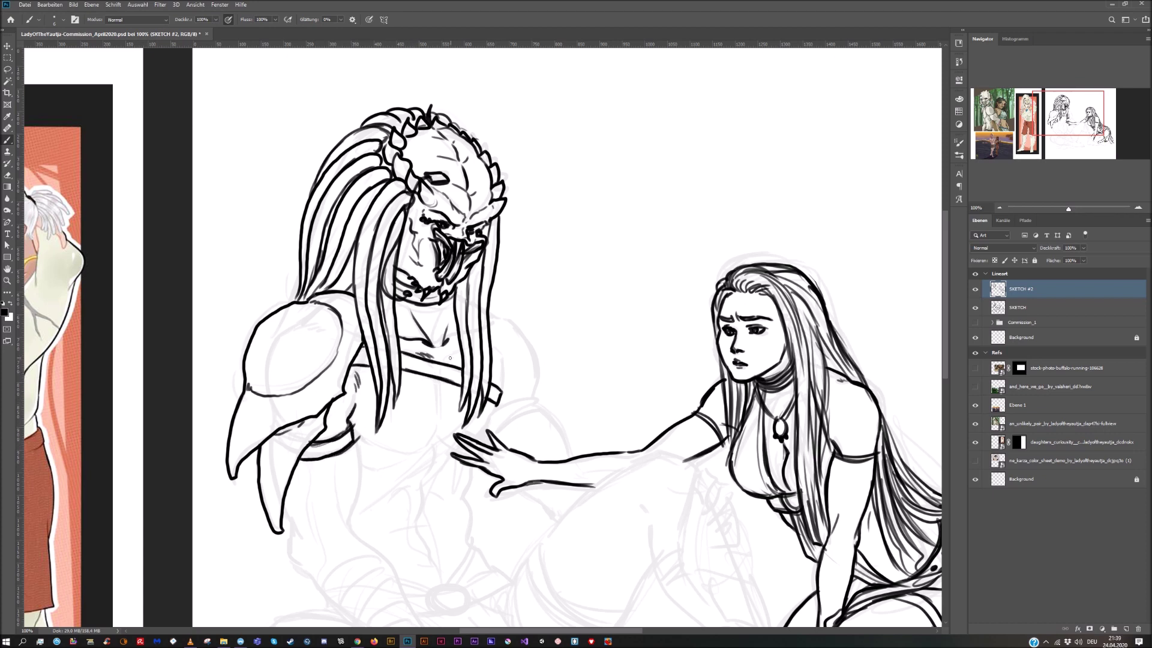
left_click_drag(492, 320, 539, 399)
left_click_drag(493, 361, 480, 441)
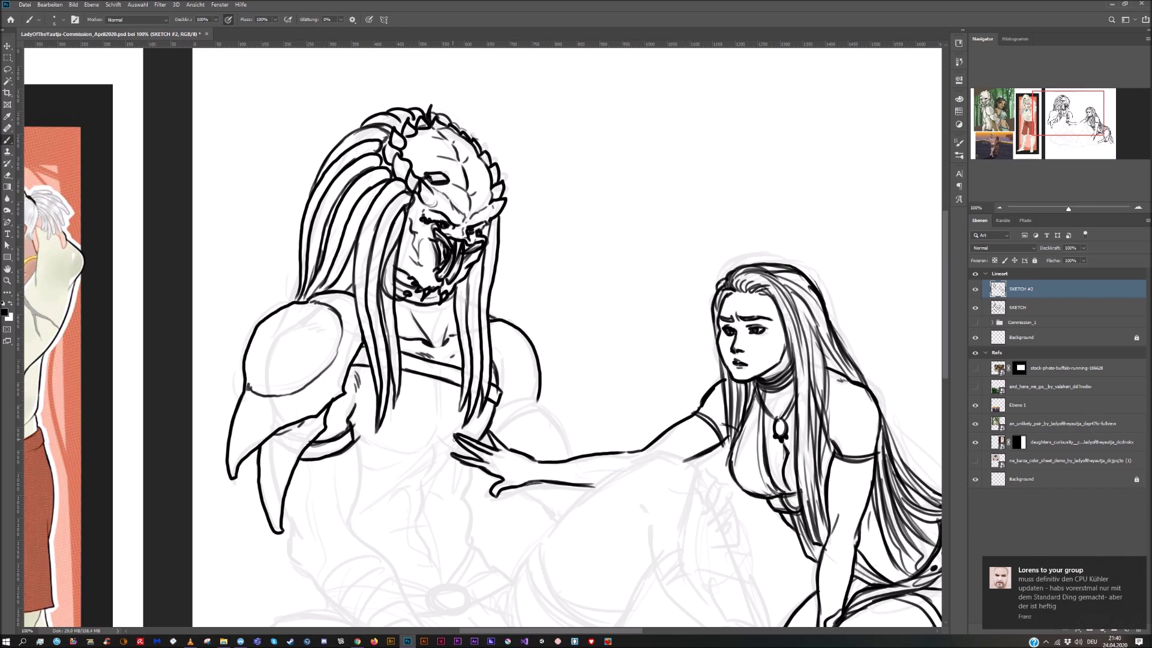
left_click_drag(440, 381, 439, 426)
left_click_drag(360, 449, 460, 439)
left_click_drag(515, 345, 523, 356)
Outline the man's waist and near arm, and draw his abdominal muscle lines over the faded sketch
scroll(516, 355, "down", 5)
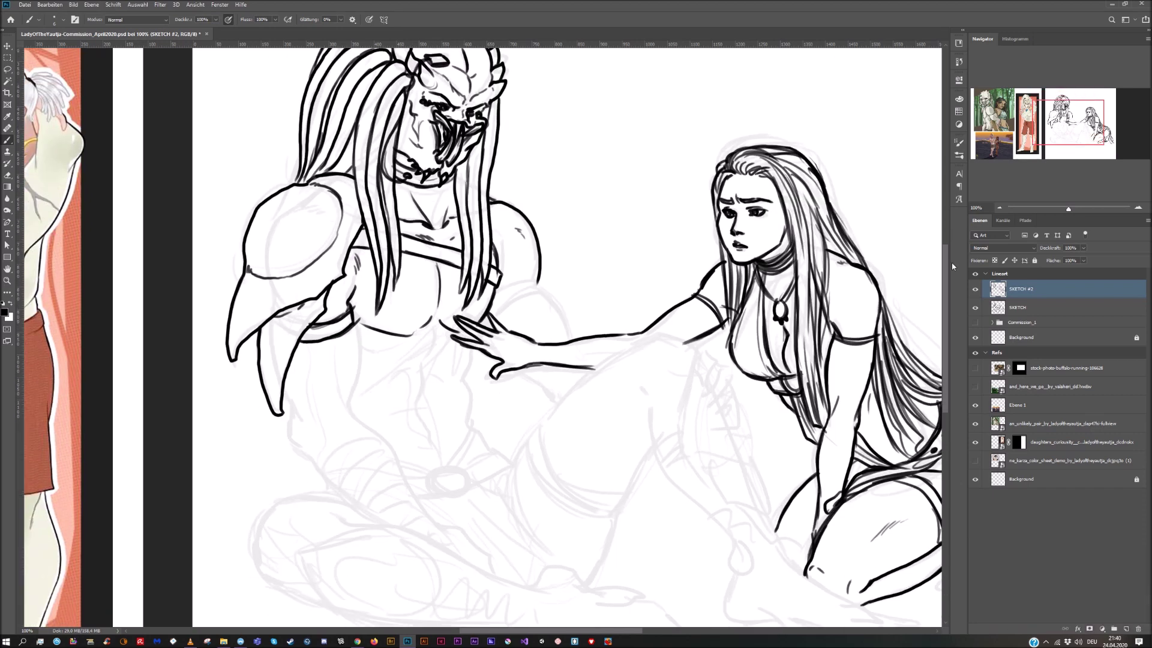
left_click_drag(356, 331, 352, 409)
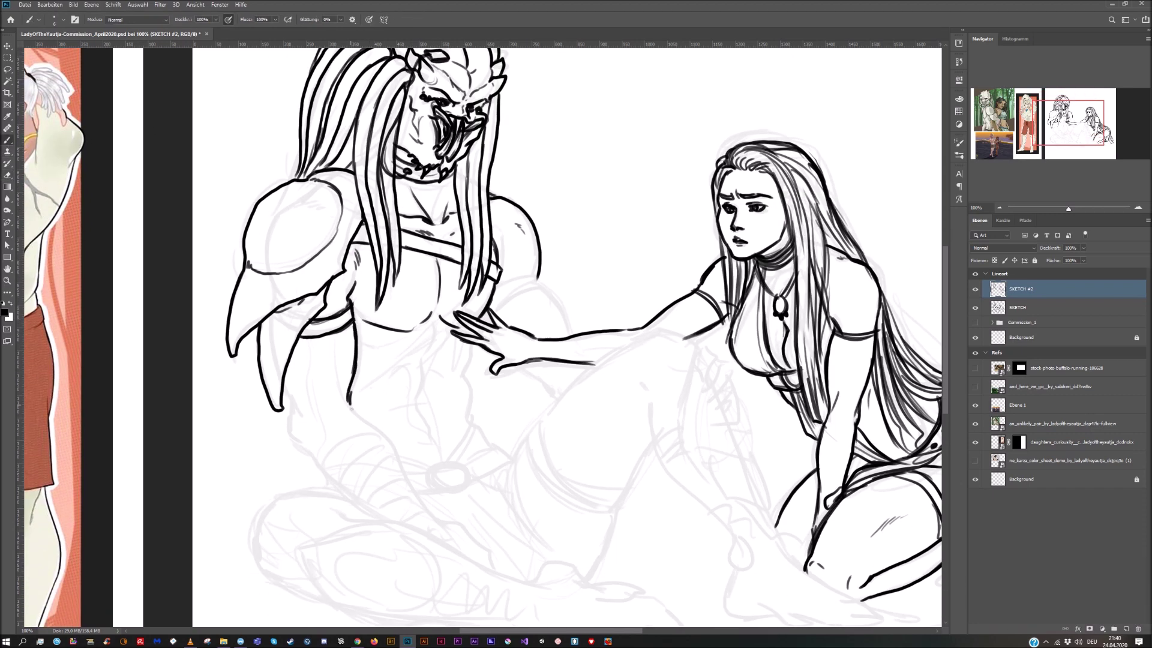
left_click_drag(282, 384, 315, 462)
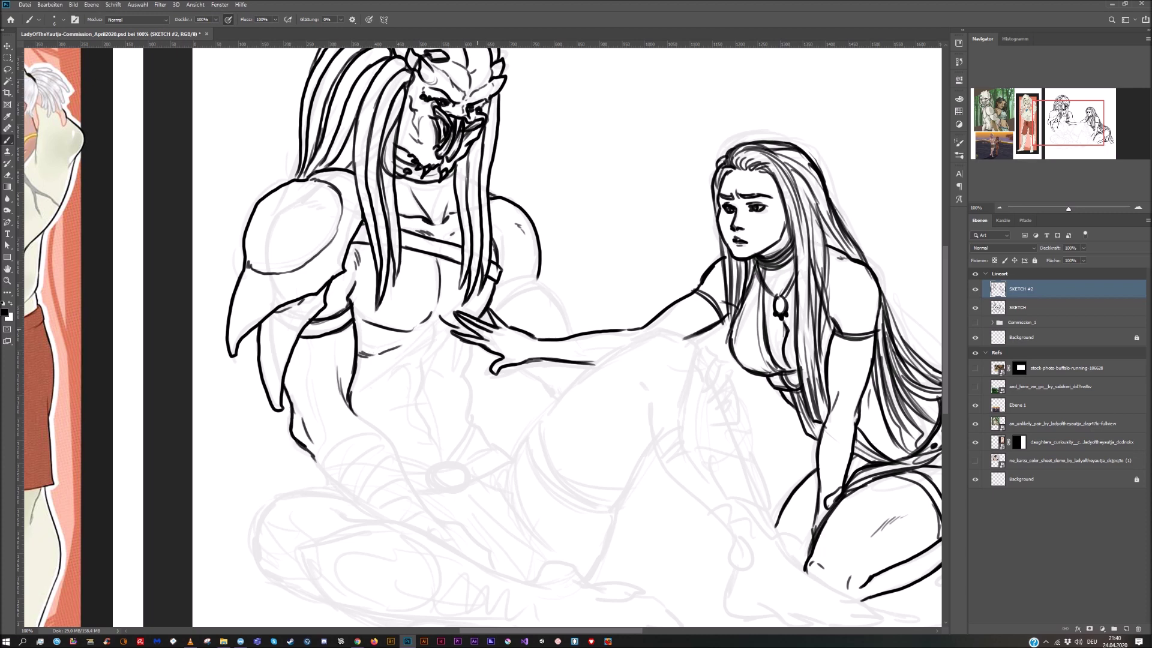
left_click_drag(436, 327, 436, 334)
left_click_drag(432, 350, 424, 387)
left_click_drag(469, 355, 470, 428)
left_click_drag(426, 393, 438, 424)
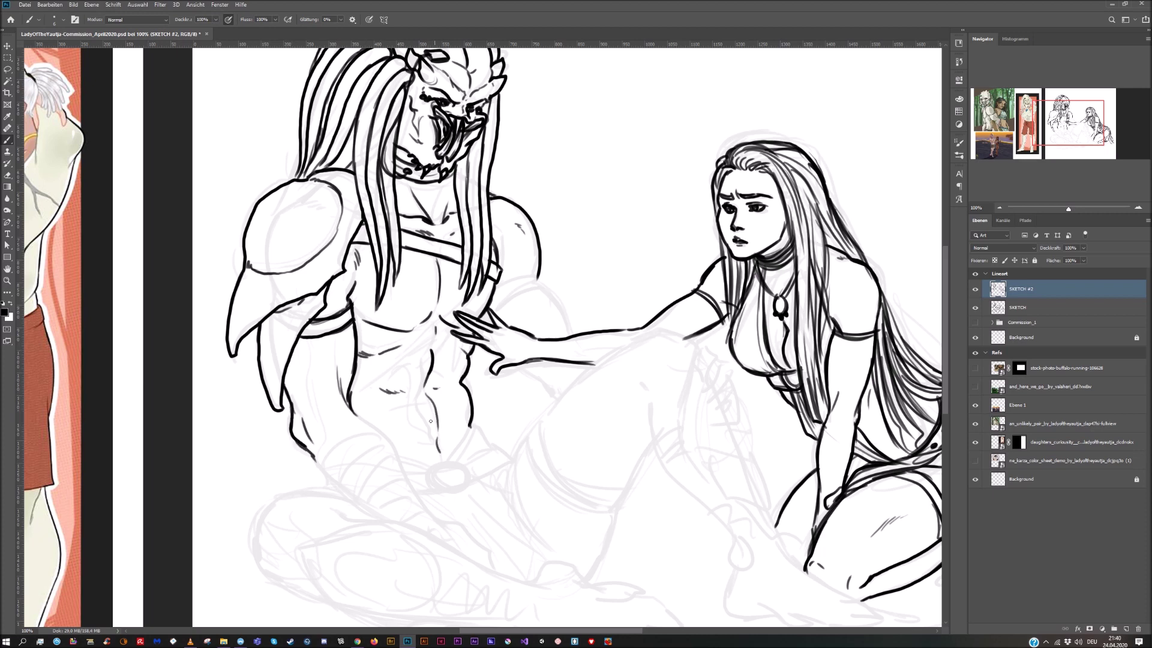
Draw the oval belt buckle and the man's near forearm wrapped in bandages, ending in his resting hand
left_click_drag(460, 483, 437, 465)
scroll(456, 480, "down", 3)
left_click_drag(312, 382, 320, 394)
mouse_move(351, 340)
left_mouse_down()
mouse_move(378, 361)
mouse_move(326, 399)
left_mouse_up()
mouse_move(314, 385)
left_mouse_down()
mouse_move(340, 415)
mouse_move(385, 363)
left_mouse_up()
mouse_move(344, 385)
left_mouse_down()
mouse_move(357, 396)
mouse_move(394, 384)
left_mouse_up()
mouse_move(341, 408)
left_mouse_down()
mouse_move(378, 430)
mouse_move(404, 384)
mouse_move(411, 413)
left_mouse_up()
left_click_drag(351, 423, 417, 452)
left_click_drag(386, 411, 422, 454)
mouse_move(394, 445)
left_mouse_down()
mouse_move(437, 428)
mouse_move(422, 434)
left_mouse_up()
mouse_move(419, 461)
left_mouse_down()
mouse_move(444, 453)
mouse_move(510, 505)
left_mouse_up()
left_click_drag(499, 500, 491, 498)
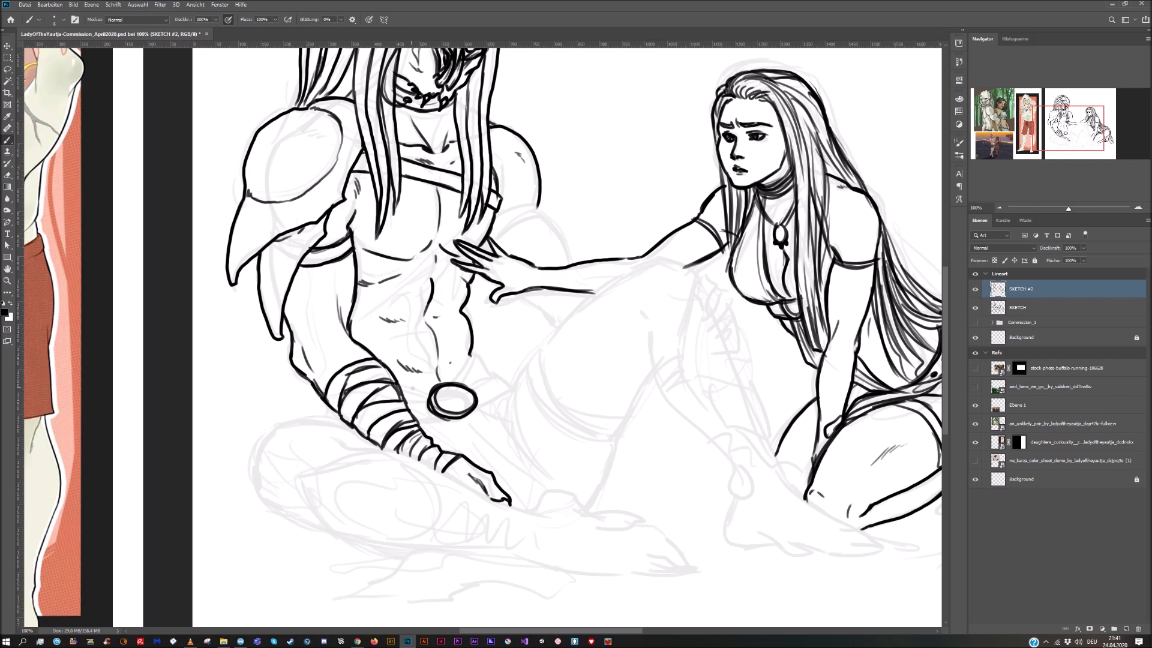
Add bead ornaments around the oval buckle and draw the belt and lower abdomen lines beside it
left_click_drag(428, 395, 446, 421)
left_click_drag(476, 384, 474, 411)
mouse_move(426, 395)
left_mouse_down()
mouse_move(399, 383)
mouse_move(472, 351)
left_mouse_up()
left_click_drag(429, 393, 399, 379)
left_click_drag(477, 361, 497, 376)
left_click_drag(420, 402, 404, 401)
Draw the band on the man's far upper arm and the outline of the forearm passing behind the woman's hand
left_click_drag(494, 233, 545, 215)
mouse_move(548, 221)
left_mouse_down()
mouse_move(503, 241)
mouse_move(573, 264)
left_mouse_up()
left_click_drag(517, 239, 528, 255)
left_click_drag(516, 295, 555, 324)
left_click_drag(547, 309, 563, 328)
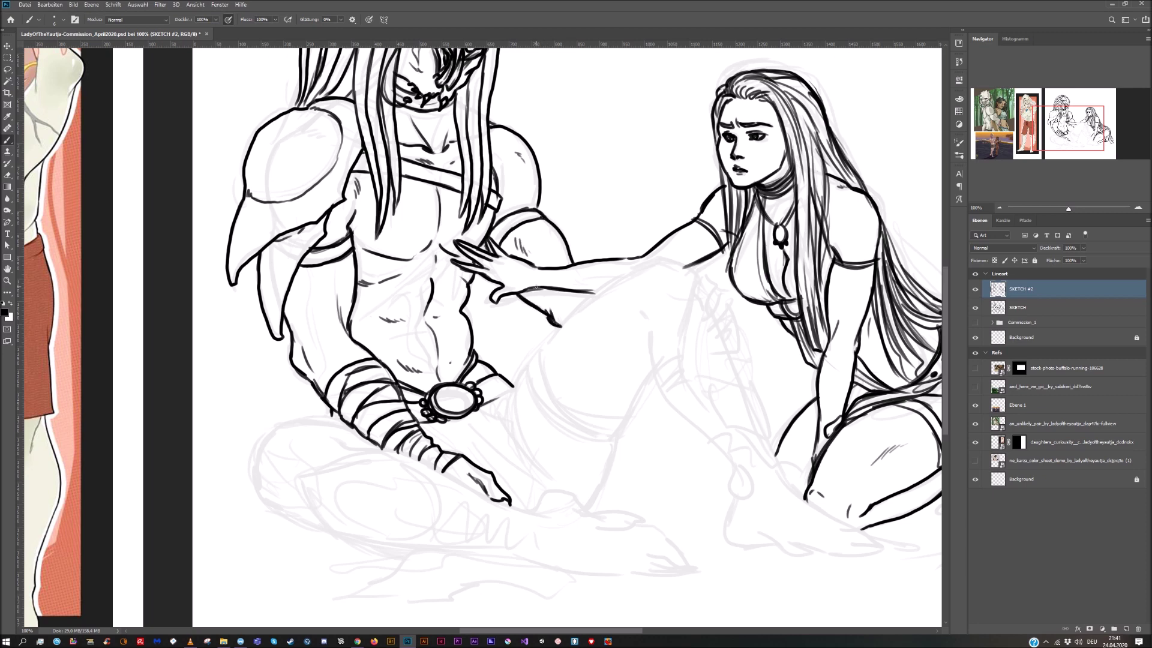
Draw the layered shin guard on the man's folded leg, with its long pointed plate and segmented edges
mouse_move(336, 543)
left_mouse_down()
mouse_move(303, 475)
mouse_move(390, 453)
left_mouse_up()
mouse_move(339, 501)
left_mouse_down()
mouse_move(345, 535)
mouse_move(372, 551)
mouse_move(385, 487)
left_mouse_up()
left_click_drag(360, 538, 528, 567)
mouse_move(382, 486)
left_mouse_down()
mouse_move(537, 533)
mouse_move(526, 567)
left_mouse_up()
left_click_drag(367, 536, 379, 557)
left_click_drag(381, 486, 438, 452)
left_click_drag(372, 548, 423, 563)
mouse_move(429, 501)
left_mouse_down()
mouse_move(474, 487)
mouse_move(481, 499)
left_mouse_up()
left_click_drag(423, 561, 479, 571)
left_click_drag(471, 489, 509, 503)
left_click_drag(486, 505, 519, 519)
left_click_drag(474, 567, 524, 574)
mouse_move(508, 509)
left_mouse_down()
mouse_move(535, 508)
mouse_move(542, 528)
left_mouse_up()
mouse_move(351, 511)
left_mouse_down()
mouse_move(368, 530)
mouse_move(424, 500)
left_mouse_up()
left_click_drag(473, 530, 532, 552)
left_click_drag(458, 550, 542, 564)
Outline the knee and thigh of the man's folded leg behind the shin guard
left_click_drag(307, 484, 329, 472)
left_click_drag(339, 437, 388, 453)
mouse_move(259, 466)
left_mouse_down()
mouse_move(293, 517)
mouse_move(336, 539)
left_mouse_up()
mouse_move(267, 455)
left_mouse_down()
mouse_move(257, 469)
mouse_move(351, 420)
left_mouse_up()
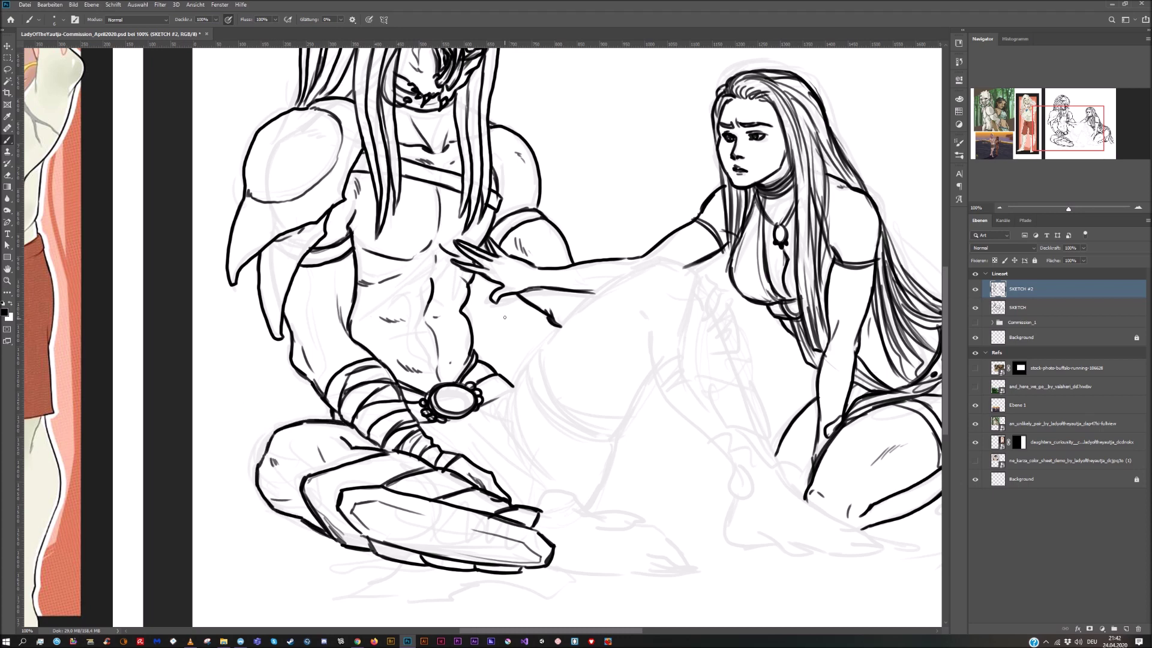
Draw the man's loincloth with its hanging fold strands, and add the studded belt details beside the buckle
left_click_drag(427, 423, 457, 444)
mouse_move(483, 405)
left_mouse_down()
mouse_move(539, 487)
mouse_move(516, 493)
left_mouse_up()
left_click_drag(510, 459, 537, 507)
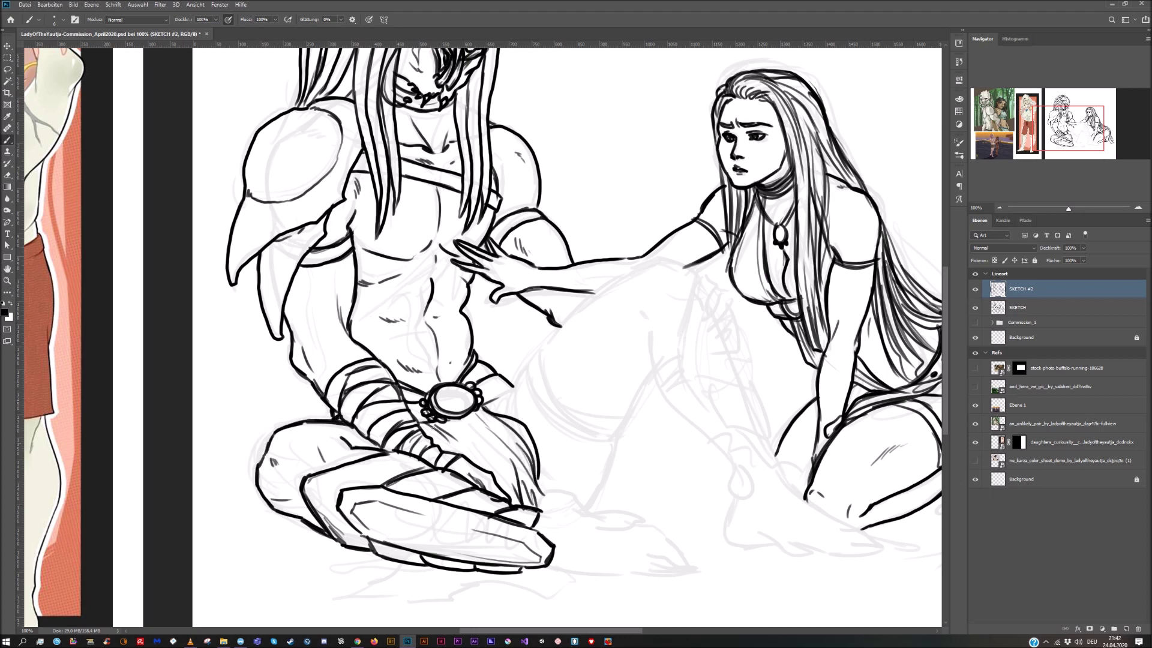
left_click_drag(432, 428, 454, 458)
left_click_drag(489, 415, 518, 388)
left_click_drag(408, 408, 413, 417)
Draw the foot of the man's folded leg, including the heel, sole contour and toes
mouse_move(539, 508)
left_mouse_down()
mouse_move(589, 505)
mouse_move(600, 516)
left_mouse_up()
left_click_drag(596, 536, 640, 535)
mouse_move(562, 564)
left_mouse_down()
mouse_move(416, 564)
mouse_move(416, 494)
mouse_move(560, 487)
left_mouse_up()
left_click_drag(481, 451, 516, 462)
left_click_drag(507, 485, 565, 490)
left_click_drag(490, 502, 554, 495)
Outline the man's raised thigh up to the knee and draw the band wrapped around it
left_click_drag(381, 301, 474, 366)
mouse_move(394, 283)
left_mouse_down()
mouse_move(481, 366)
mouse_move(441, 429)
left_mouse_up()
mouse_move(397, 285)
left_mouse_down()
mouse_move(459, 215)
mouse_move(506, 189)
mouse_move(552, 208)
left_mouse_up()
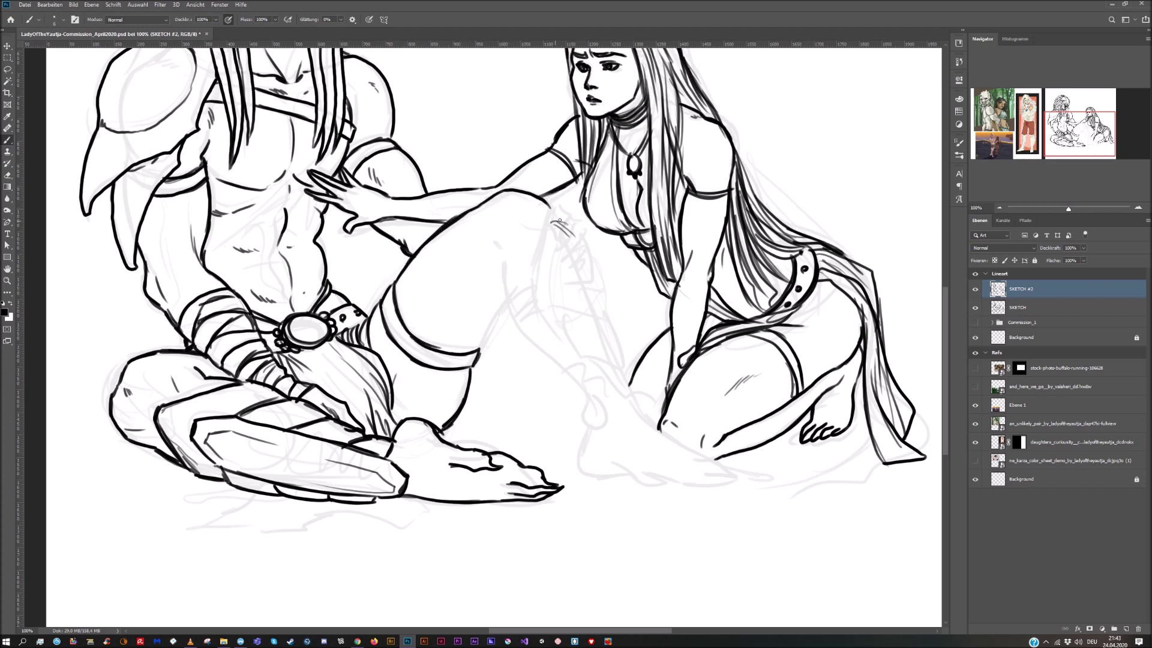
Draw the shin guard and calf outline of the man's raised leg, cleaning up stray lines
left_click_drag(543, 249, 616, 402)
left_click_drag(578, 235, 623, 336)
left_click_drag(594, 262, 644, 393)
left_click_drag(611, 387, 643, 409)
left_click_drag(556, 231, 582, 260)
left_click_drag(563, 237, 636, 393)
key("e")
key("b")
mouse_move(514, 316)
left_mouse_down()
mouse_move(544, 227)
mouse_move(579, 360)
mouse_move(624, 400)
mouse_move(587, 423)
left_mouse_up()
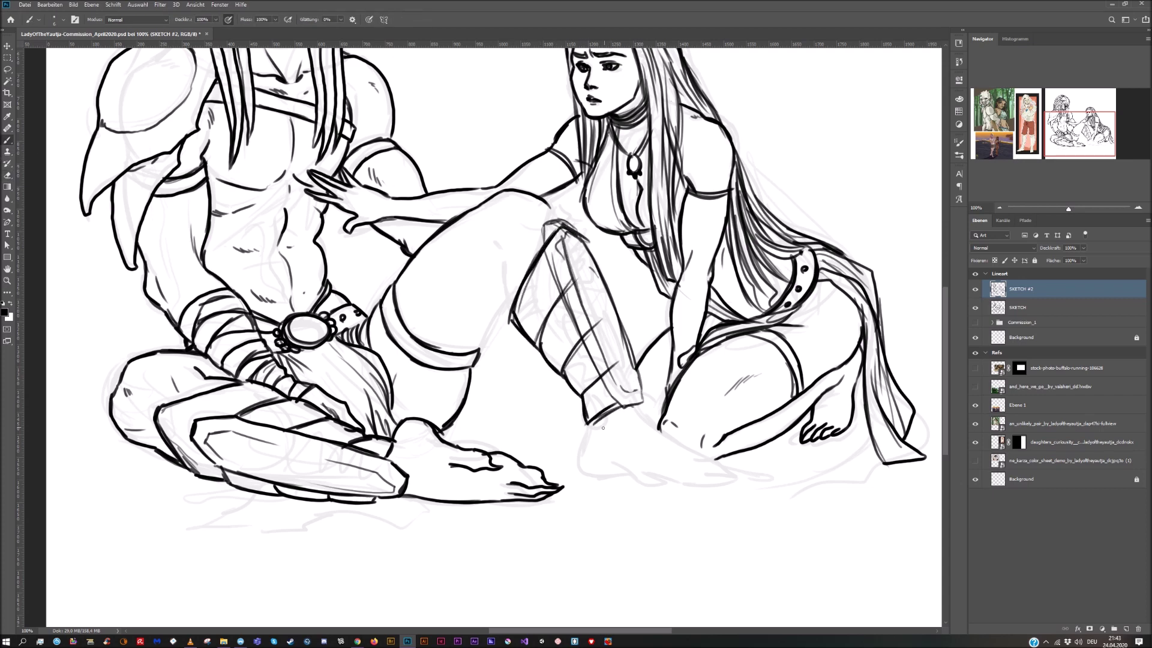
Add inner contour lines to the raised leg's shin guard and muscle accents on the knee and thigh
left_click_drag(497, 256, 514, 305)
left_click_drag(559, 240, 572, 300)
mouse_move(570, 237)
left_mouse_down()
mouse_move(597, 264)
mouse_move(586, 315)
left_mouse_up()
left_click_drag(595, 249, 643, 384)
left_click_drag(497, 294, 510, 348)
left_click_drag(444, 285, 431, 318)
left_click_drag(475, 234, 501, 240)
Draw the foot of the man's raised leg, with its heel, instep, sole and toes
mouse_move(591, 427)
left_mouse_down()
mouse_move(630, 482)
mouse_move(666, 483)
left_mouse_up()
left_click_drag(633, 406, 717, 463)
mouse_move(624, 475)
left_mouse_down()
mouse_move(706, 491)
mouse_move(750, 483)
left_mouse_up()
left_click_drag(702, 457, 757, 481)
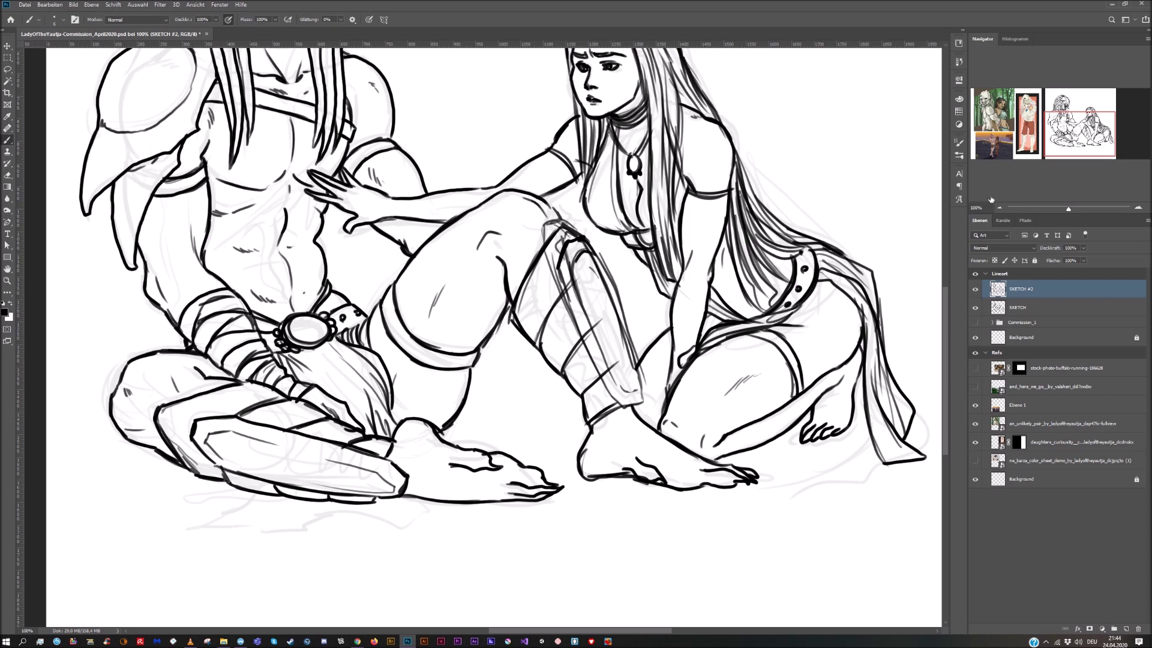
Sketch rough ground lines beneath the man's folded leg and foot
key("ctrl+minus")
left_click_drag(462, 407, 519, 415)
left_click_drag(454, 451, 350, 457)
mouse_move(396, 447)
left_mouse_down()
mouse_move(319, 451)
mouse_move(286, 435)
left_mouse_up()
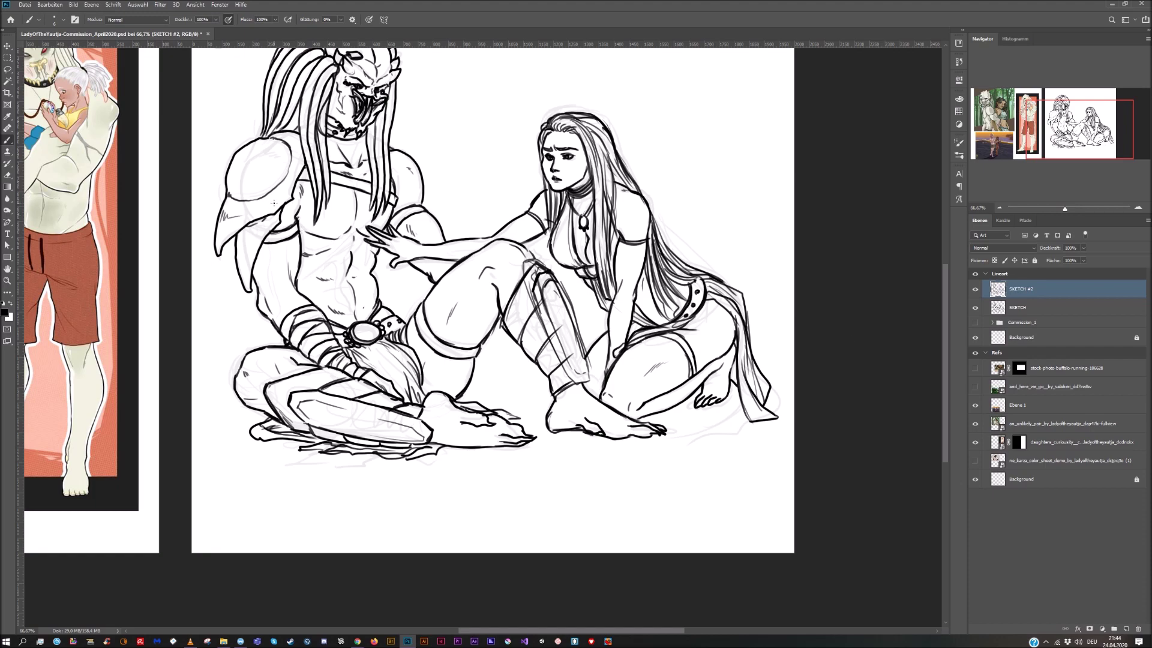
Erase the toes of the kneeling woman's foot and redraw them more cleanly
key("e")
left_click_drag(696, 403, 726, 401)
key("b")
double_click(1138, 207)
left_click(1110, 134)
left_click_drag(374, 503, 372, 527)
mouse_move(394, 499)
left_mouse_down()
mouse_move(384, 528)
mouse_move(398, 529)
left_mouse_up()
mouse_move(421, 508)
left_mouse_down()
mouse_move(420, 522)
mouse_move(458, 496)
left_mouse_up()
double_click(1000, 208)
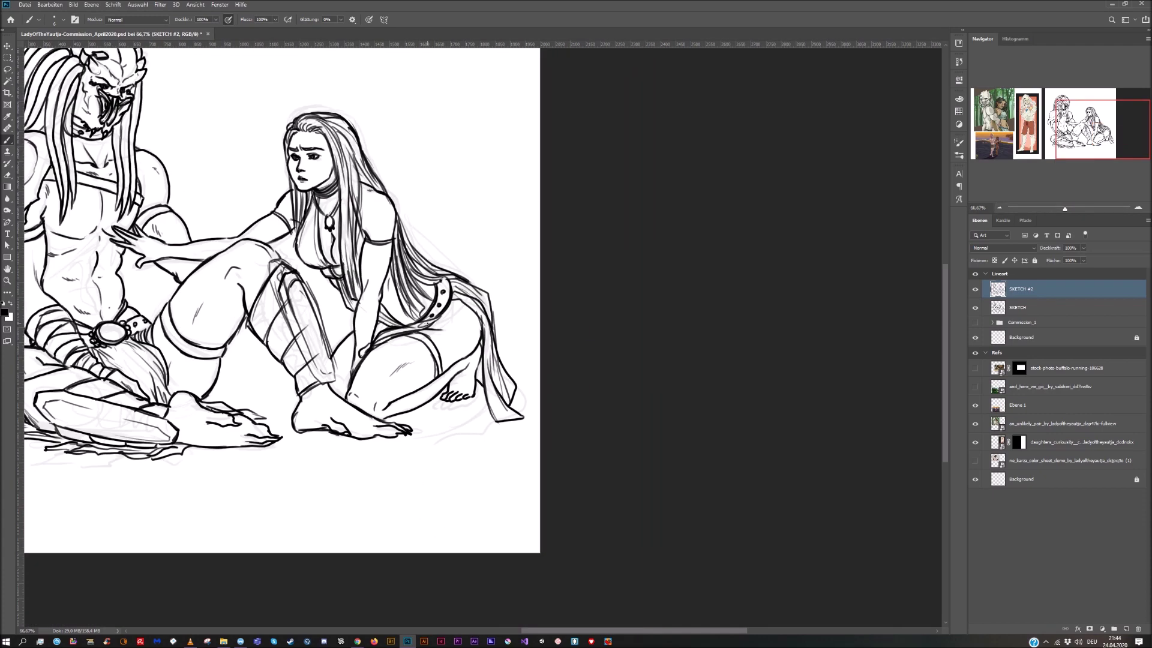
Draw the fingers resting over the man's raised knee
scroll(427, 324, "left", 4)
left_click_drag(530, 254, 542, 281)
left_click_drag(525, 257, 529, 271)
left_click_drag(536, 272, 547, 289)
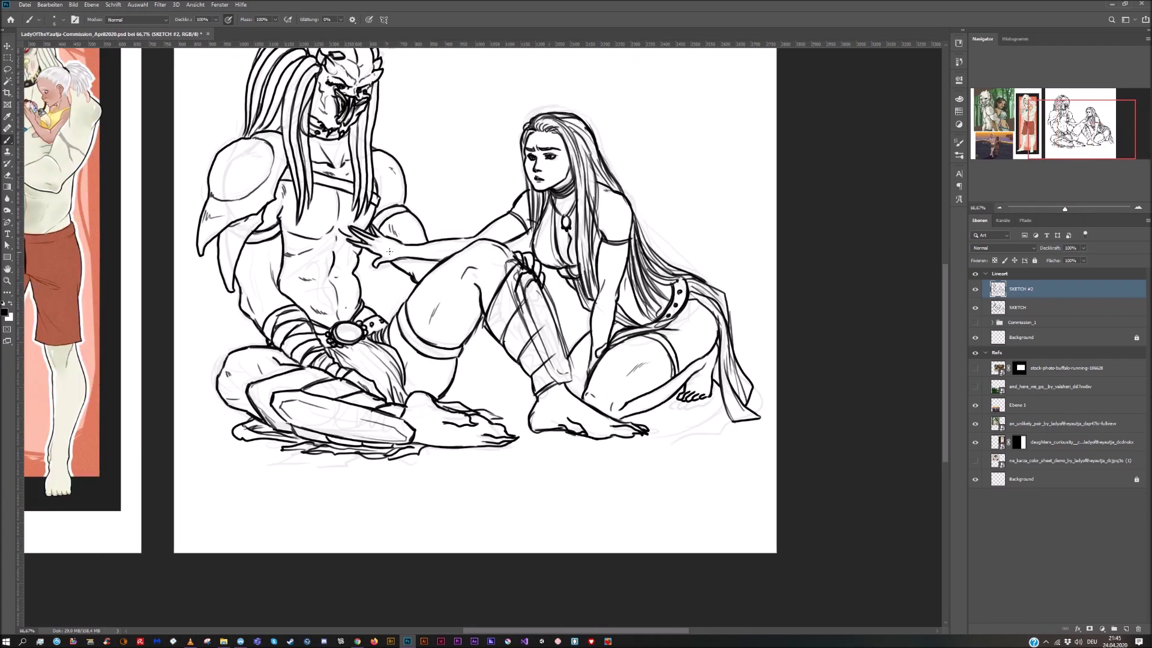
Draw wrapped bands around both of the woman's forearms
left_click_drag(437, 257, 439, 242)
left_click_drag(449, 240, 448, 255)
left_click_drag(587, 364, 595, 365)
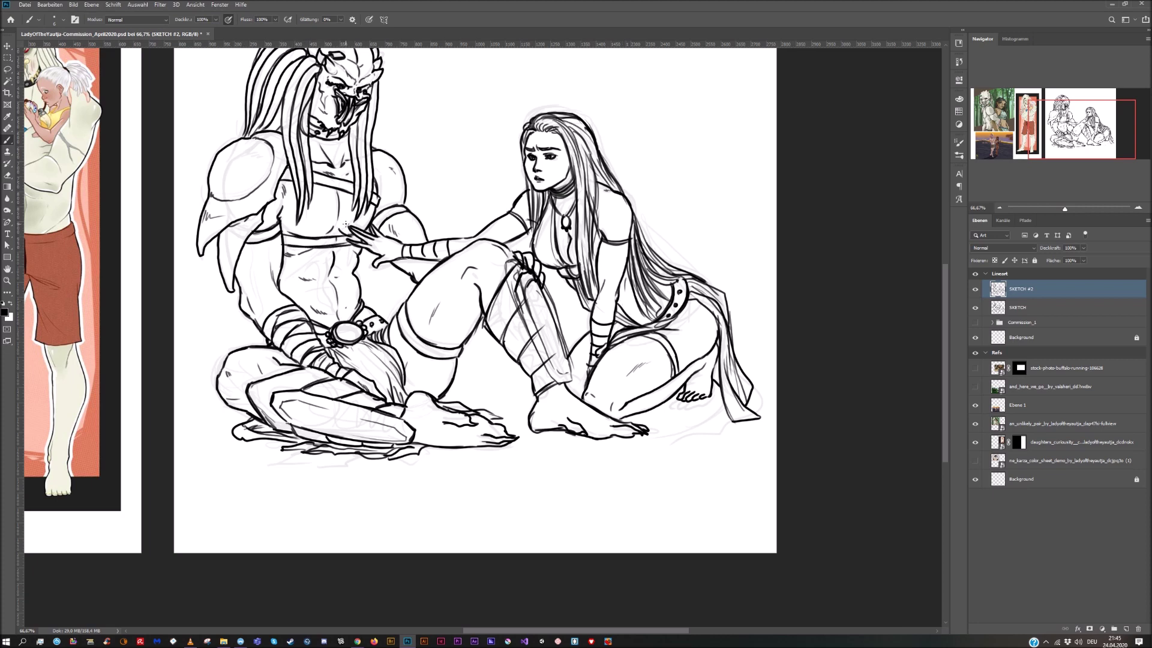
Select the Lineart artboard, bring the whole drawing into view and save the document
key("ctrl+minus")
key("v")
left_click(1000, 273)
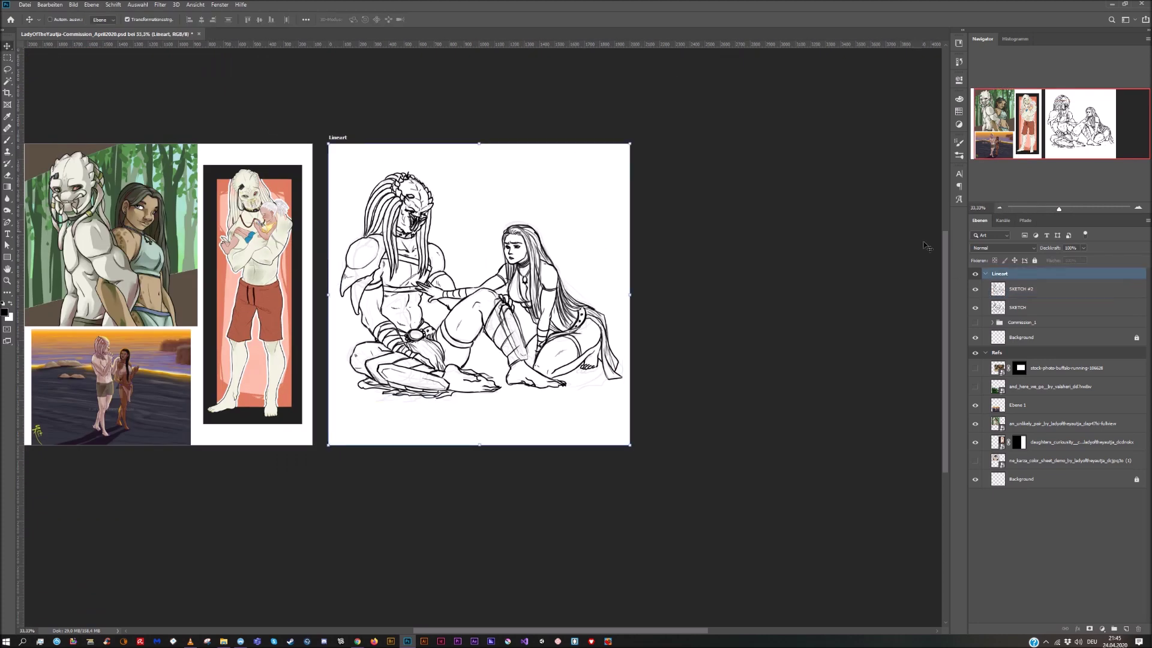
left_click_drag(945, 282, 946, 250)
left_click_drag(661, 631, 628, 631)
left_click(25, 5)
left_click(36, 111)
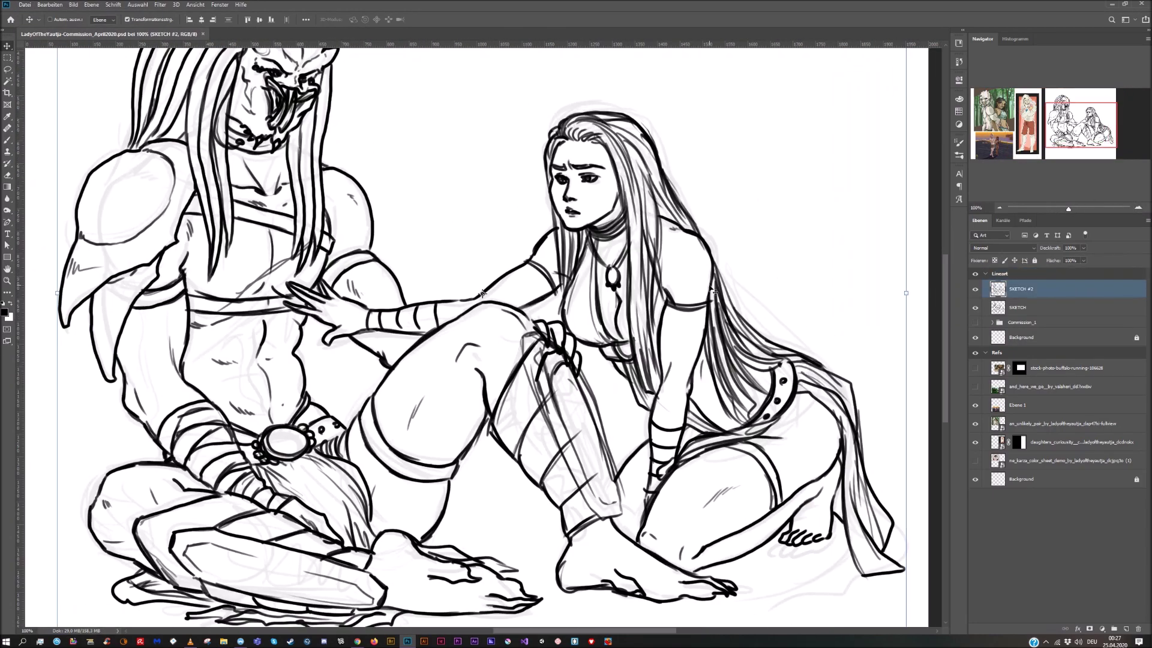
Erase lines around the woman's midriff and redraw the area with a small ornament below her bust
left_click(7, 175)
mouse_move(573, 275)
left_mouse_down()
mouse_move(575, 333)
mouse_move(629, 359)
mouse_move(603, 333)
mouse_move(582, 354)
left_mouse_up()
left_click(7, 140)
key("ctrl+minus")
left_click_drag(583, 301, 593, 373)
left_click_drag(563, 328, 573, 346)
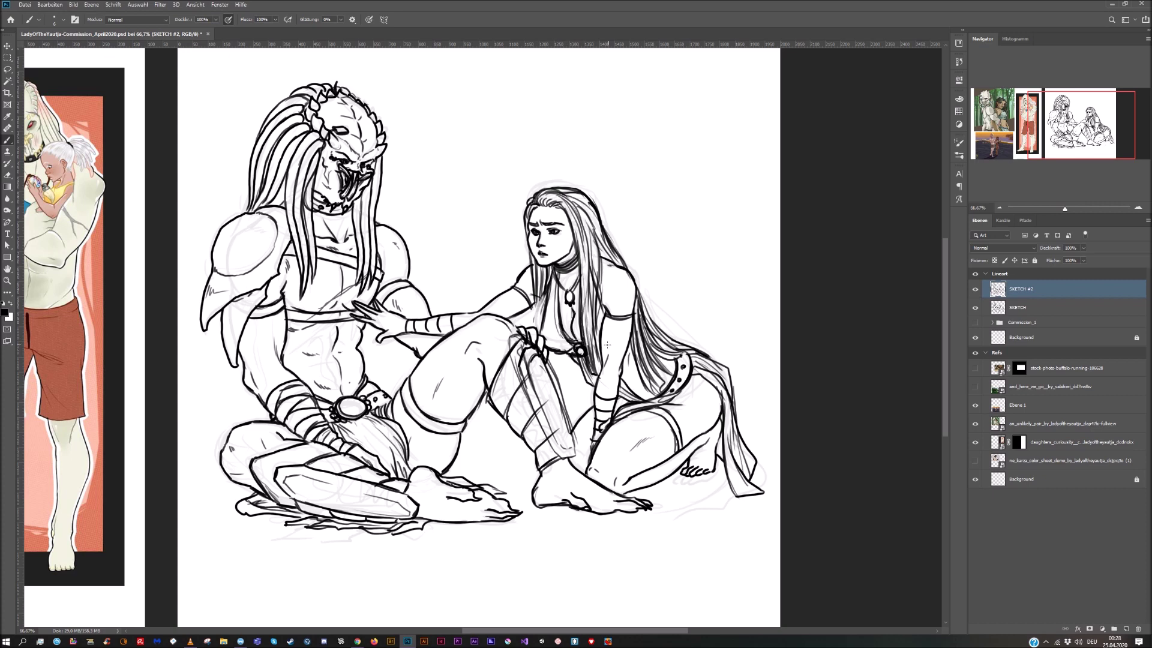
left_click_drag(605, 239, 597, 352)
Lower the opacity of the SKETCH #2 layer and add a new layer named LINES above it
left_click(1084, 248)
left_click_drag(1087, 260, 1055, 259)
left_click(1126, 629)
double_click(1037, 293)
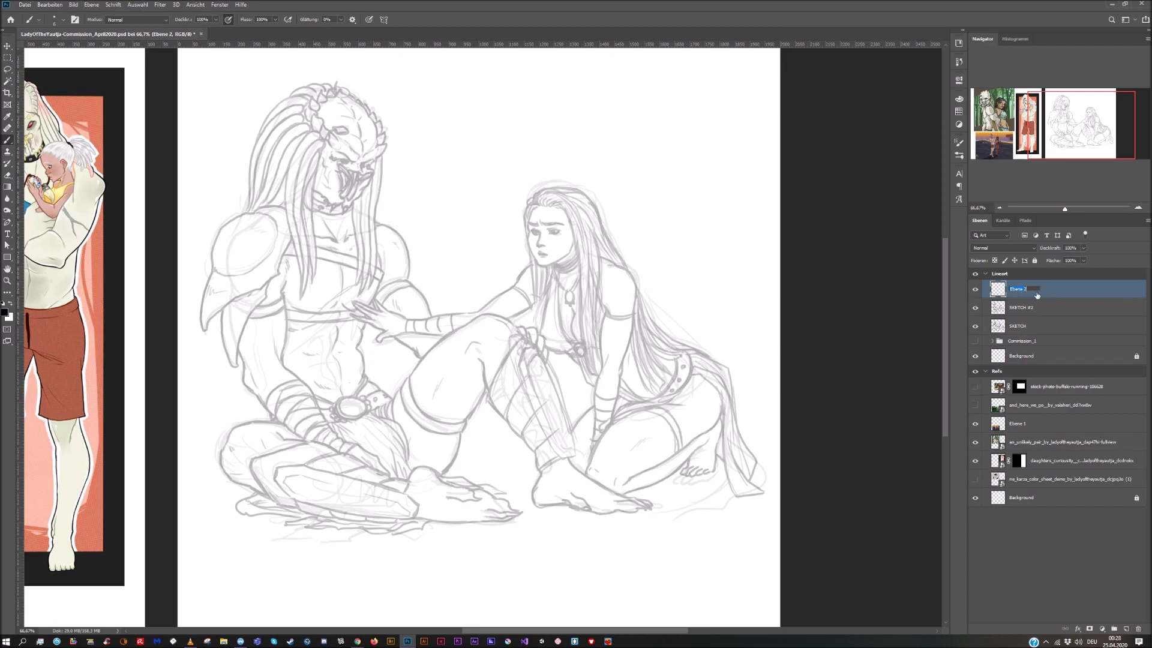
left_click(1138, 208)
left_click(1139, 208)
left_click(1091, 113)
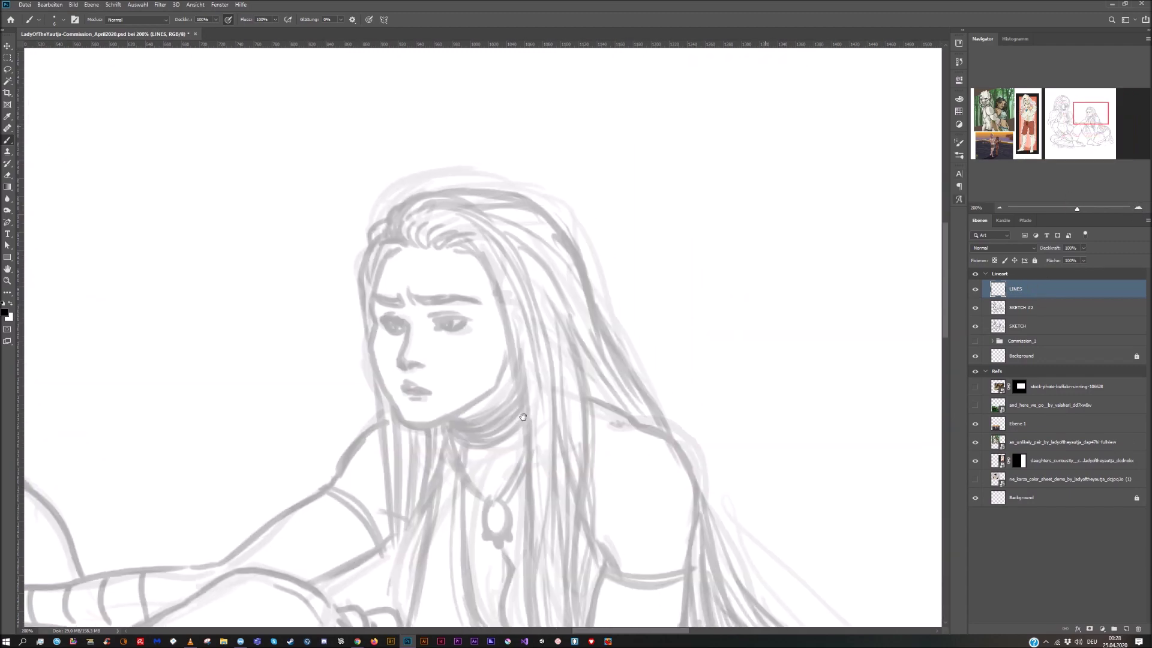
Save the document and ink the woman's face contour, eyes, nose, lips and eyebrows on the LINES layer
key("ctrl+s")
mouse_move(374, 318)
left_mouse_down()
mouse_move(392, 416)
mouse_move(414, 425)
mouse_move(474, 400)
mouse_move(506, 359)
left_mouse_up()
mouse_move(398, 353)
left_mouse_down()
mouse_move(407, 331)
mouse_move(384, 322)
mouse_move(444, 330)
mouse_move(462, 315)
left_mouse_up()
mouse_move(414, 381)
left_mouse_down()
mouse_move(398, 389)
mouse_move(436, 393)
left_mouse_up()
left_click_drag(401, 390, 427, 380)
left_click(8, 176)
left_click(58, 19)
key("Return")
key("b")
mouse_move(401, 304)
left_mouse_down()
mouse_move(373, 295)
mouse_move(480, 300)
left_mouse_up()
Ink the woman's hairline with short swept-back strands above her forehead
left_click(1001, 109)
left_click(1091, 117)
mouse_move(356, 220)
left_mouse_down()
mouse_move(382, 166)
mouse_move(397, 162)
left_mouse_up()
left_click_drag(394, 140, 399, 163)
mouse_move(411, 141)
left_mouse_down()
mouse_move(407, 163)
mouse_move(447, 170)
left_mouse_up()
left_click_drag(427, 160, 463, 177)
Ink the long front lock of hair from beside her face down past her chest, tapering at the tip
key("ctrl+minus")
left_click_drag(471, 254, 509, 500)
left_click_drag(504, 435, 524, 508)
mouse_move(441, 231)
left_mouse_down()
mouse_move(486, 264)
mouse_move(497, 295)
mouse_move(492, 472)
left_mouse_up()
left_click_drag(493, 327, 495, 440)
key("ctrl+z")
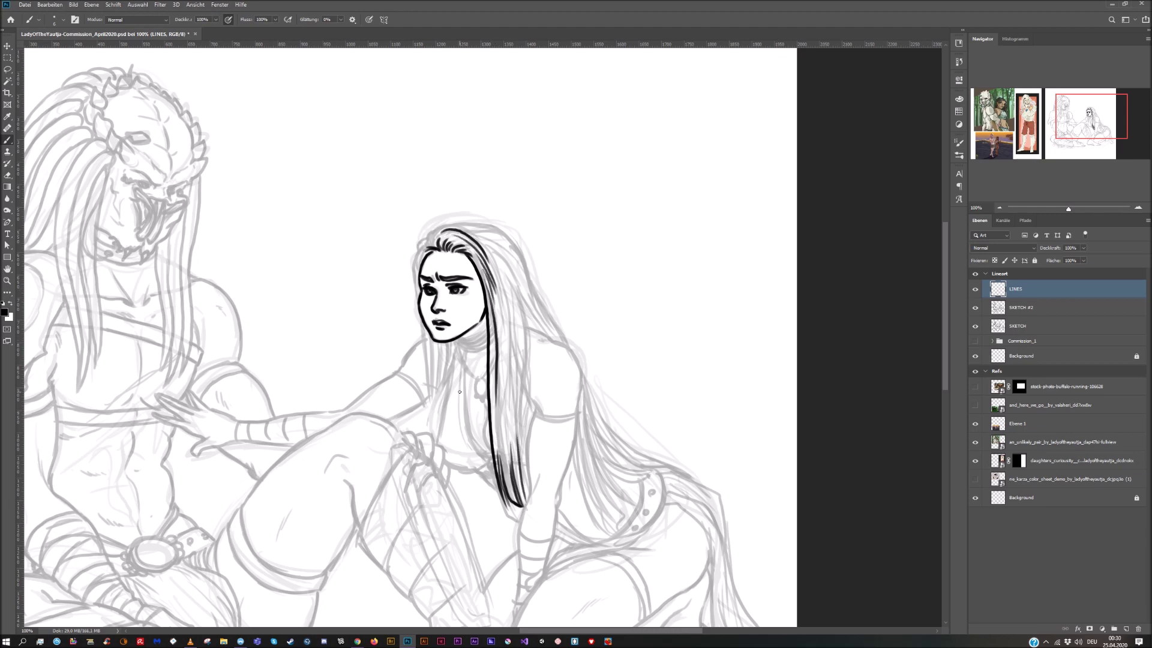
left_click_drag(500, 340, 499, 401)
left_click_drag(502, 383, 508, 452)
left_click_drag(497, 370, 497, 446)
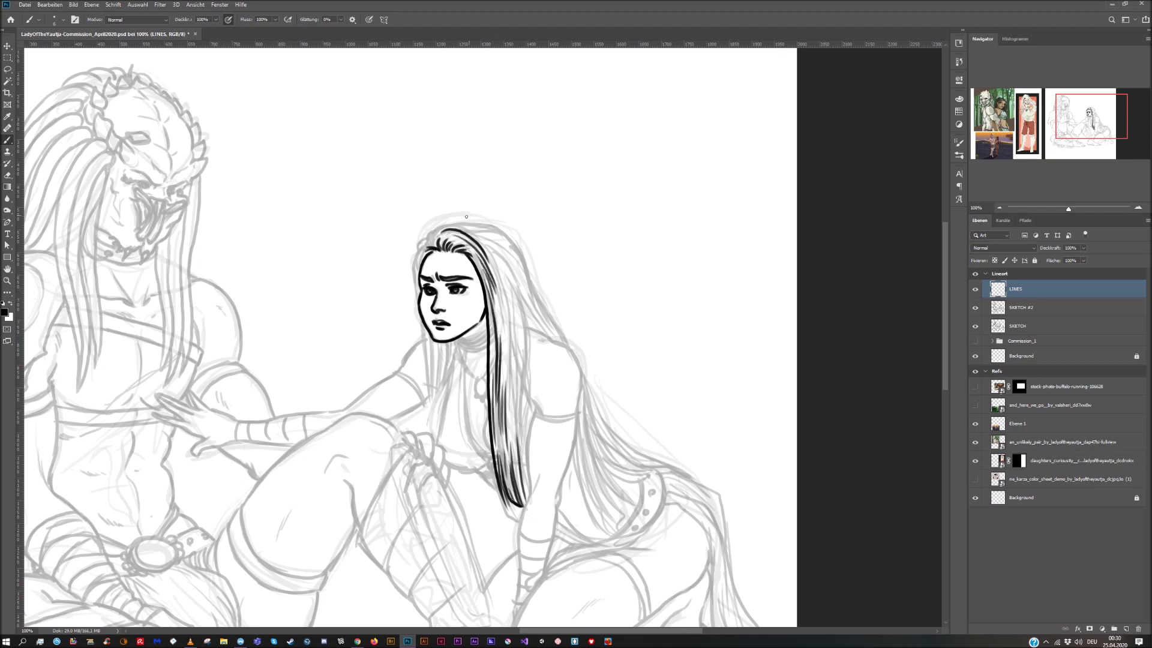
Ink the outer contour of the hair from crown to shoulder and fill the front lock with flowing strands
mouse_move(445, 223)
left_mouse_down()
mouse_move(525, 263)
mouse_move(564, 341)
left_mouse_up()
key("e")
left_click(7, 141)
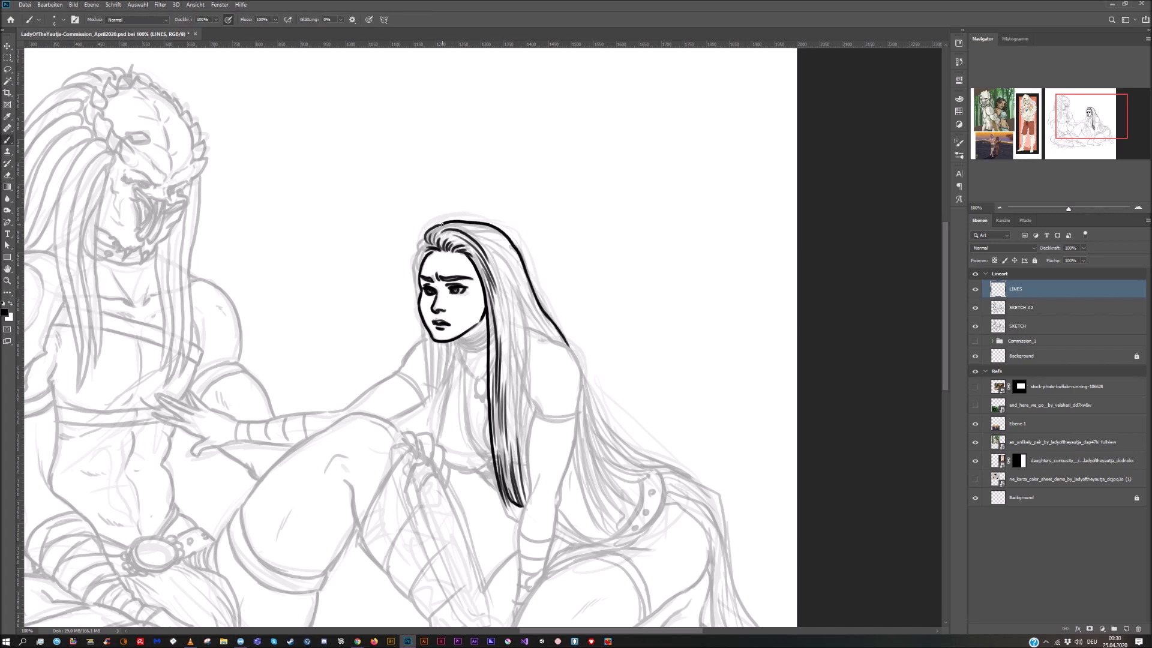
left_click_drag(501, 278, 518, 409)
left_click_drag(527, 425, 523, 490)
left_click_drag(512, 273, 528, 417)
left_click_drag(531, 360, 506, 277)
left_click_drag(480, 230, 513, 270)
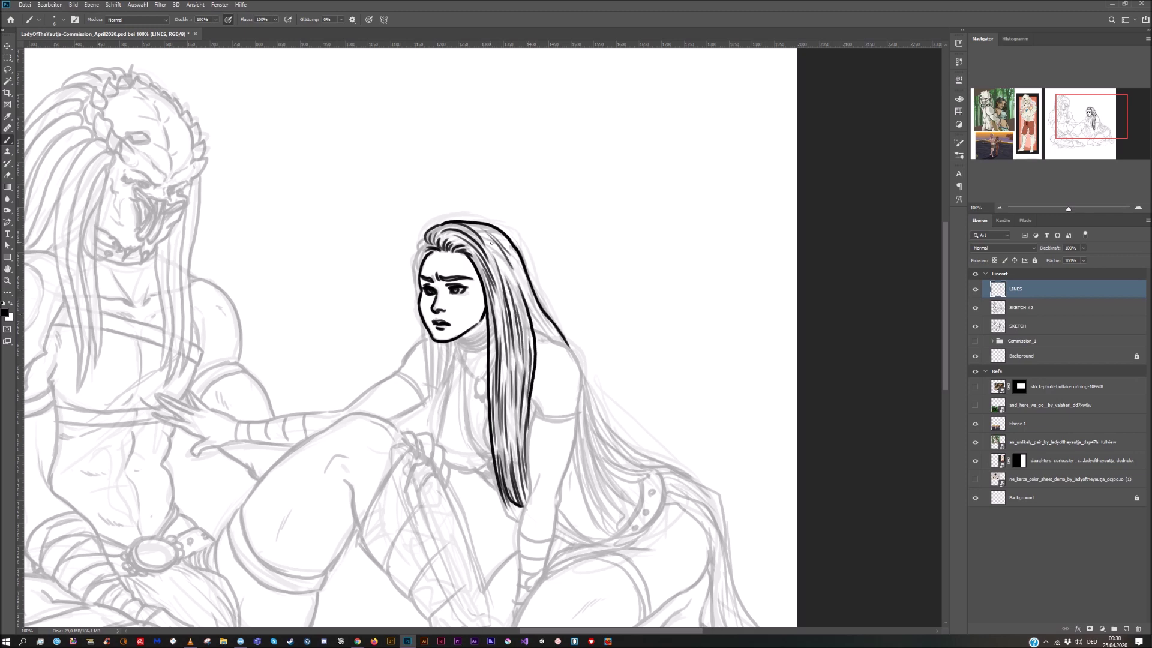
Clean up stray line work around the head and add strands to the hair falling behind her shoulder
left_click(52, 5)
left_click(60, 14)
key("ctrl+plus")
key("e")
left_click_drag(364, 313, 384, 342)
key("b")
left_click_drag(300, 291, 349, 336)
left_click_drag(326, 315, 410, 414)
left_click_drag(416, 434, 467, 513)
mouse_move(516, 305)
left_mouse_down()
mouse_move(571, 224)
mouse_move(723, 70)
left_mouse_up()
mouse_move(485, 286)
left_mouse_down()
mouse_move(533, 275)
mouse_move(531, 305)
left_mouse_up()
key("ctrl+z")
key("ctrl+z")
Ink the necklace cord and its oval pendant with small hanging beads
mouse_move(470, 285)
left_mouse_down()
mouse_move(532, 313)
mouse_move(453, 155)
mouse_move(463, 199)
left_mouse_up()
left_click_drag(434, 152, 470, 197)
left_click_drag(454, 184, 429, 147)
left_click_drag(467, 195, 476, 197)
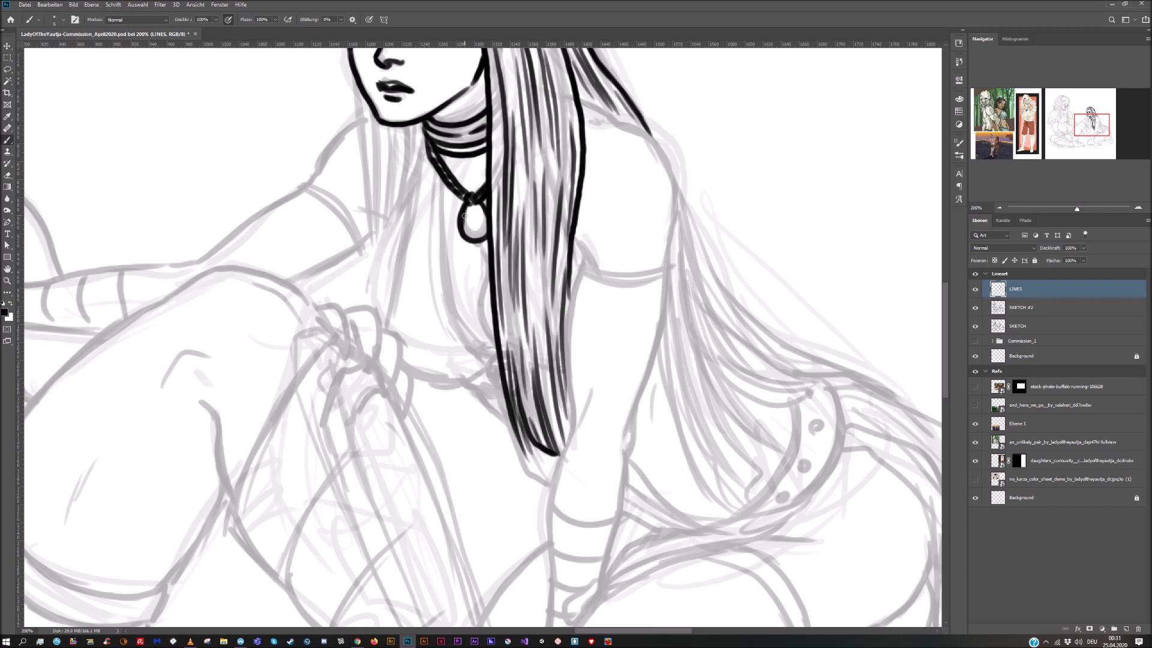
left_click_drag(464, 233, 466, 241)
Ink the neckline and lower edge of her top, with its side contour and fine strap strokes
mouse_move(437, 170)
left_mouse_down()
mouse_move(455, 326)
mouse_move(469, 350)
mouse_move(498, 360)
mouse_move(504, 390)
left_mouse_up()
left_click_drag(421, 127, 385, 322)
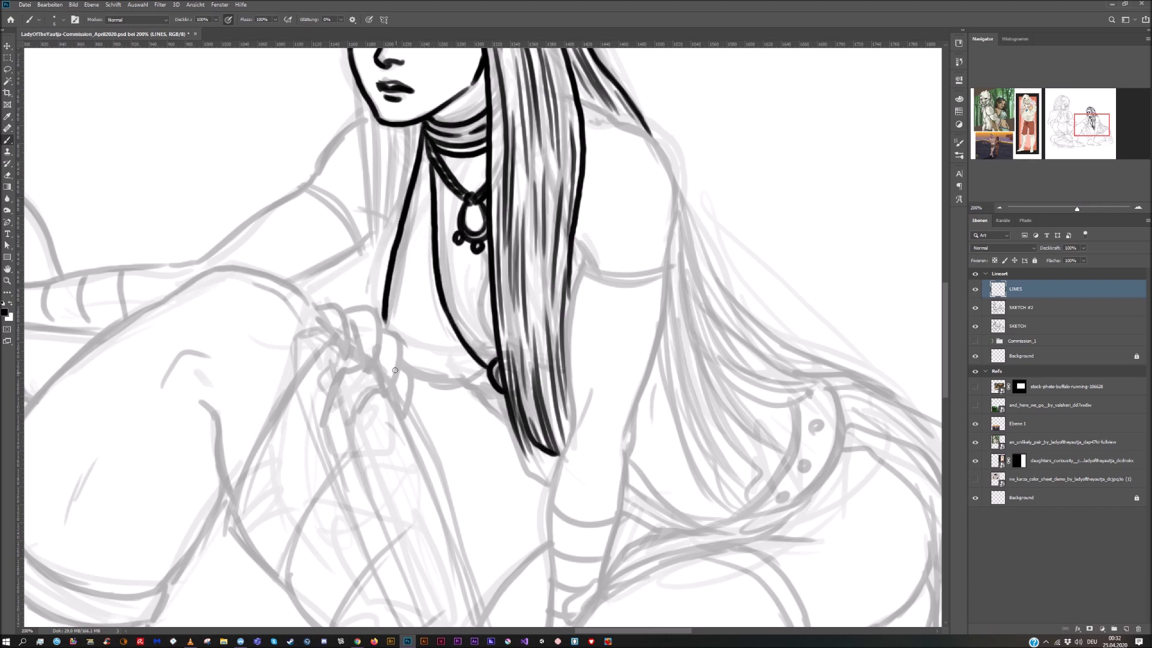
left_click_drag(413, 377, 489, 370)
left_click_drag(427, 152, 421, 254)
left_click_drag(422, 163, 414, 228)
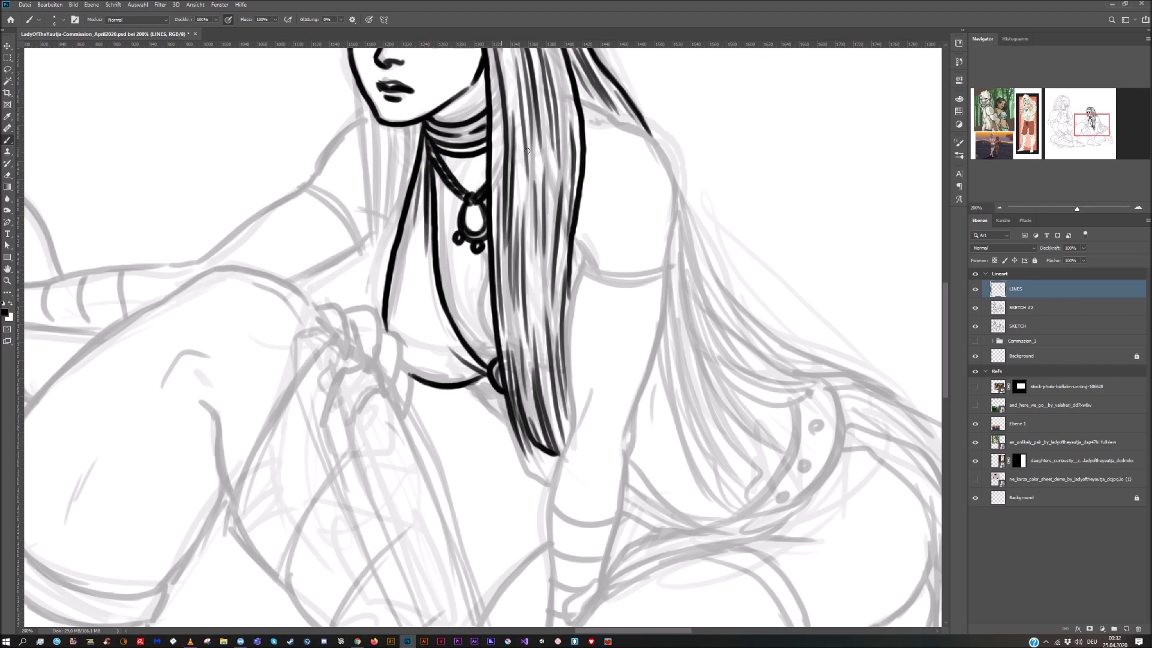
Ink the lock of hair on the far side of her face and fill it with fine strands
key("ctrl+minus")
scroll(506, 287, "up", 2)
mouse_move(305, 84)
left_mouse_down()
mouse_move(286, 149)
mouse_move(323, 467)
left_mouse_up()
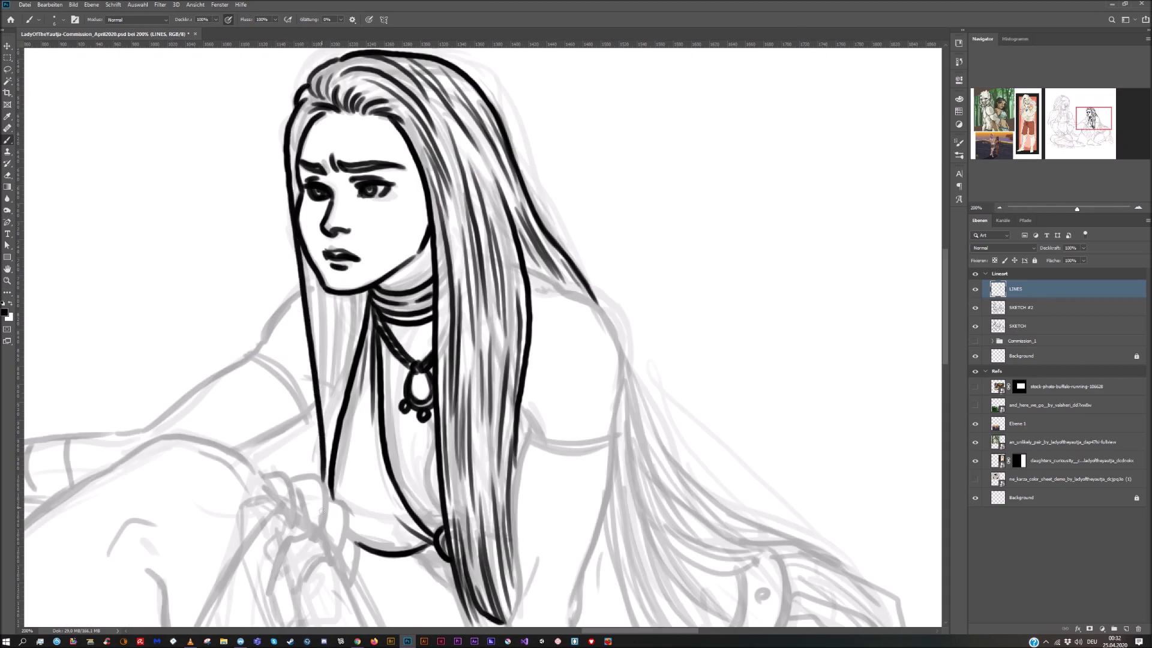
left_click_drag(305, 115, 290, 180)
left_click_drag(303, 249, 319, 356)
mouse_move(312, 275)
left_mouse_down()
mouse_move(320, 408)
mouse_move(343, 395)
left_mouse_up()
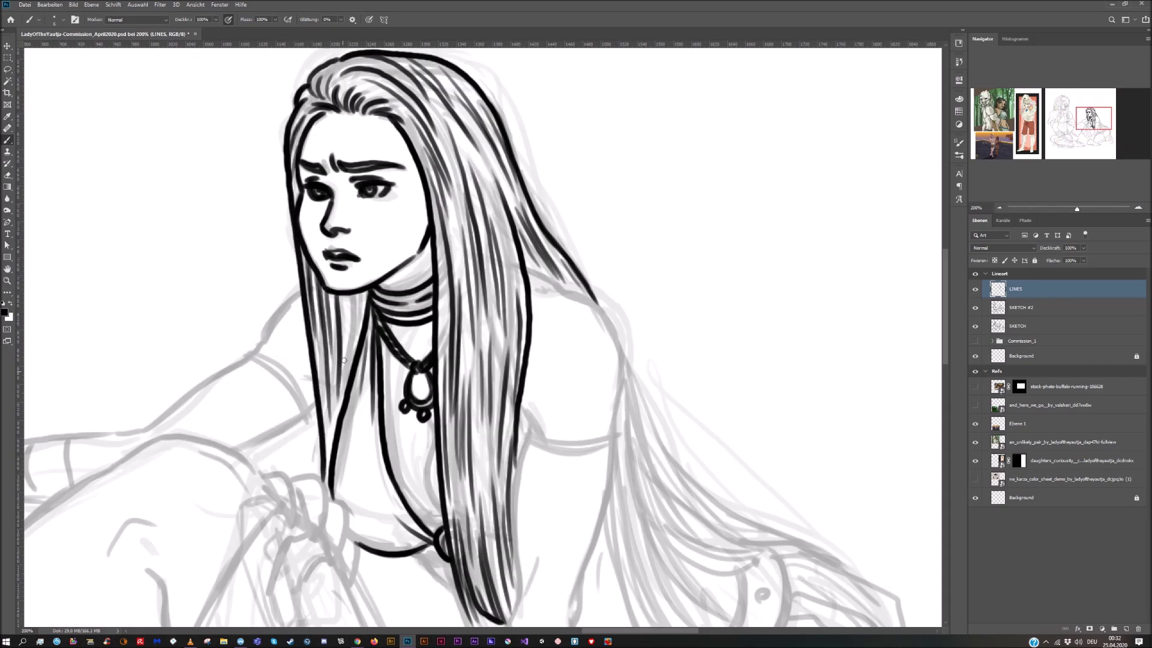
left_click_drag(355, 293, 348, 370)
left_click_drag(363, 288, 353, 348)
left_click_drag(320, 403, 327, 473)
Ink the cleavage line, the upper armband and the near shoulder contour with small shading marks
key("ctrl+minus")
key("ctrl+minus")
key("ctrl+minus")
key("ctrl+plus")
key("ctrl+plus")
key("ctrl+plus")
left_click_drag(619, 474, 518, 401)
left_click_drag(339, 455, 325, 364)
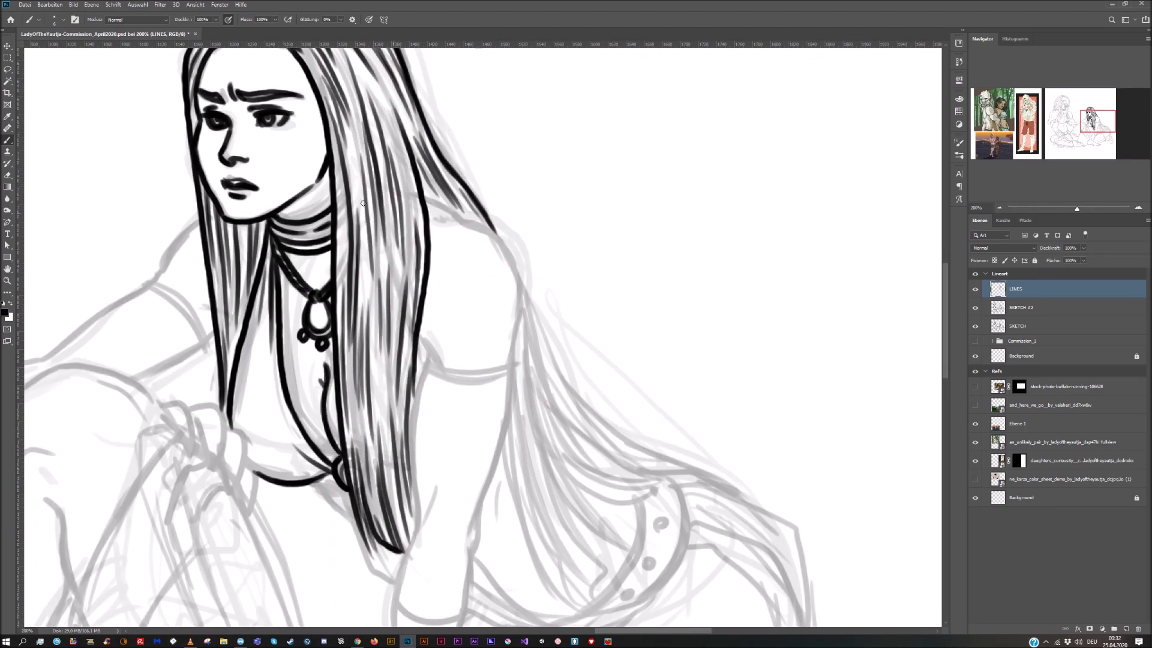
mouse_move(425, 367)
left_mouse_down()
mouse_move(509, 373)
mouse_move(465, 388)
mouse_move(514, 378)
left_mouse_up()
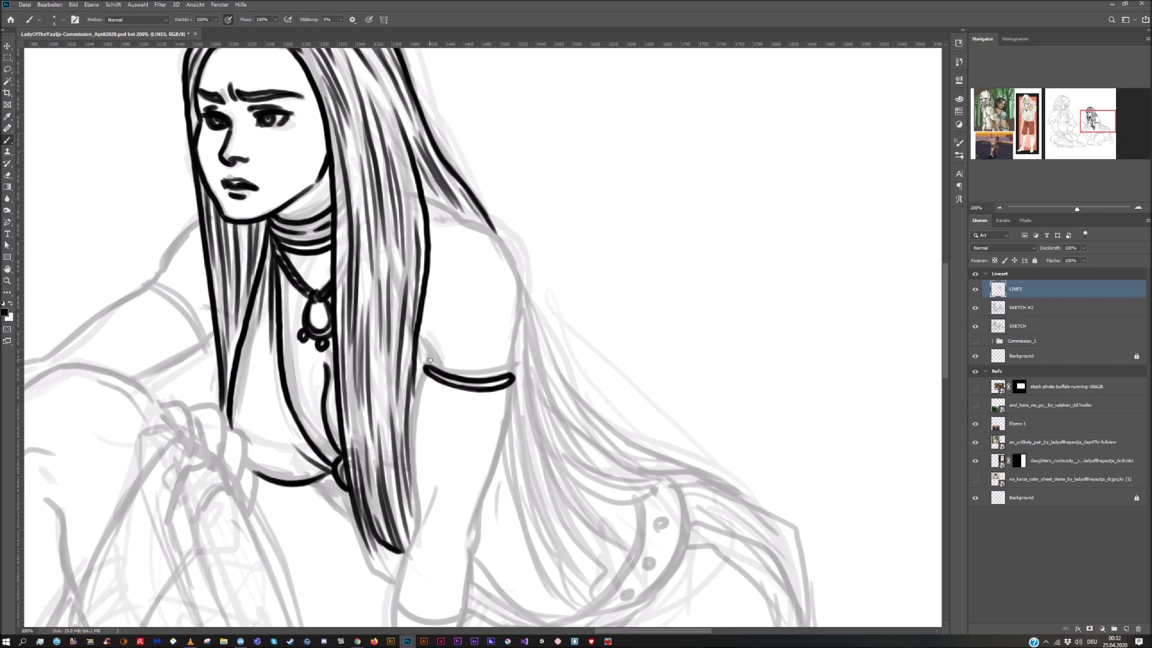
mouse_move(423, 198)
left_mouse_down()
mouse_move(467, 225)
mouse_move(521, 303)
mouse_move(507, 380)
left_mouse_up()
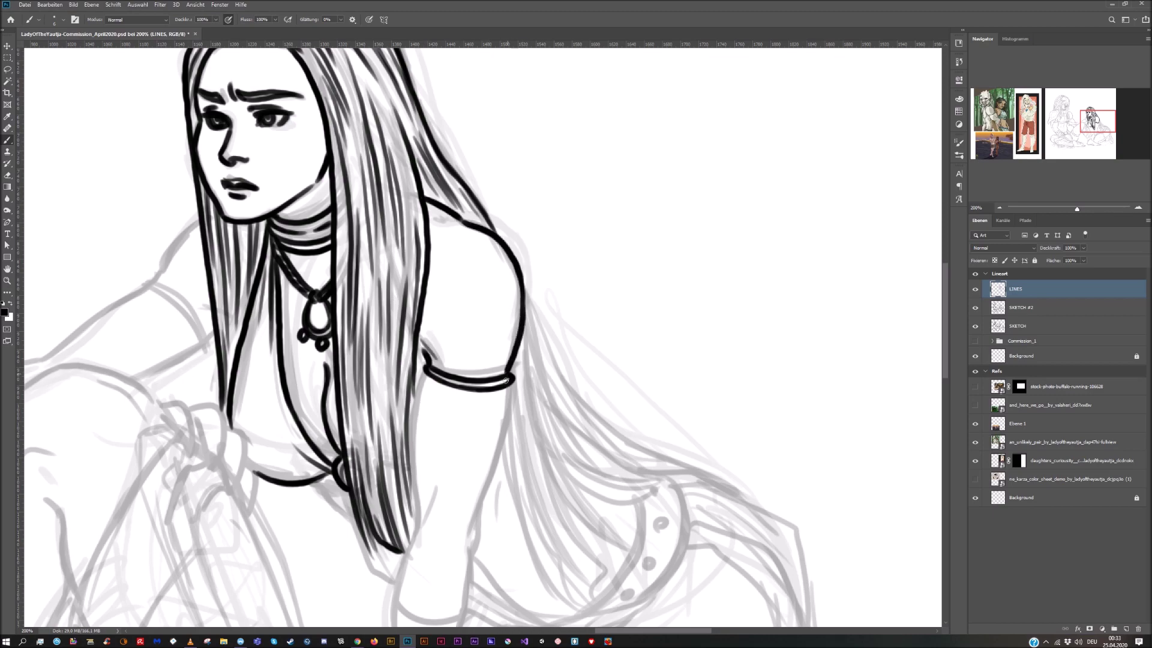
left_click_drag(495, 298, 492, 322)
Ink both contours of the supporting arm below the armband and the first wrapped bands on the forearm
left_click_drag(614, 401, 619, 152)
left_click_drag(431, 124, 403, 352)
mouse_move(513, 136)
left_mouse_down()
mouse_move(487, 249)
mouse_move(467, 361)
mouse_move(443, 367)
mouse_move(432, 409)
mouse_move(463, 406)
left_mouse_up()
left_click_drag(474, 355, 455, 407)
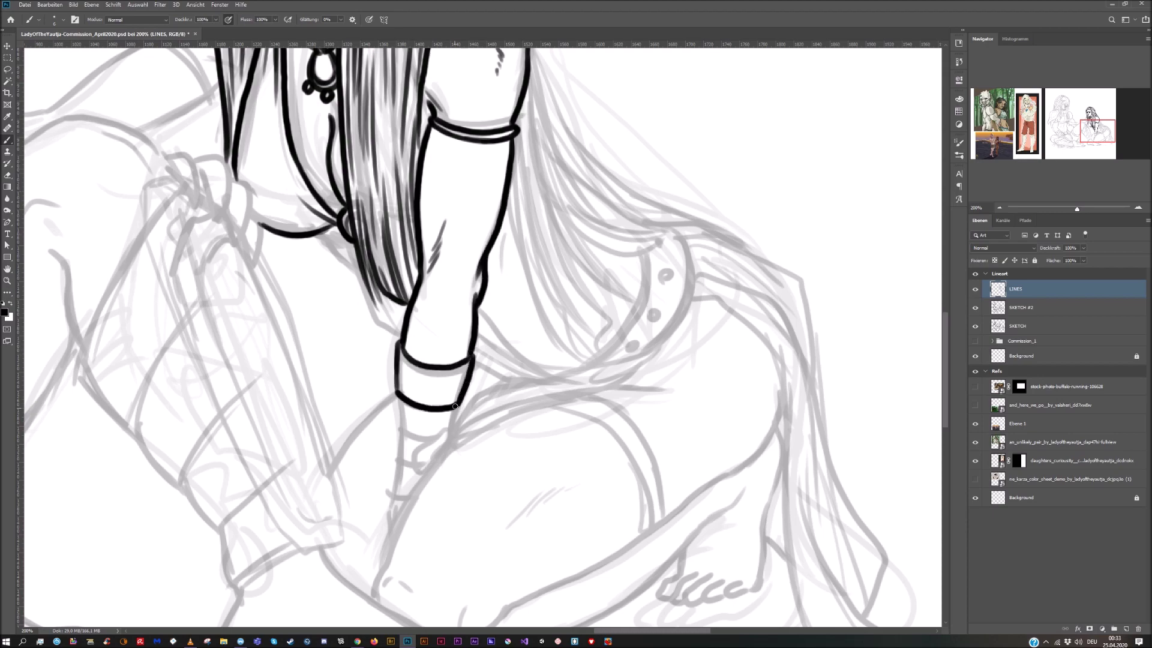
left_click_drag(397, 430, 432, 440)
left_click_drag(459, 407, 448, 445)
Ink the hair flowing behind the arm and down her back with an outer contour and many tapering strands
mouse_move(506, 198)
left_mouse_down()
mouse_move(423, 424)
mouse_move(451, 548)
left_mouse_up()
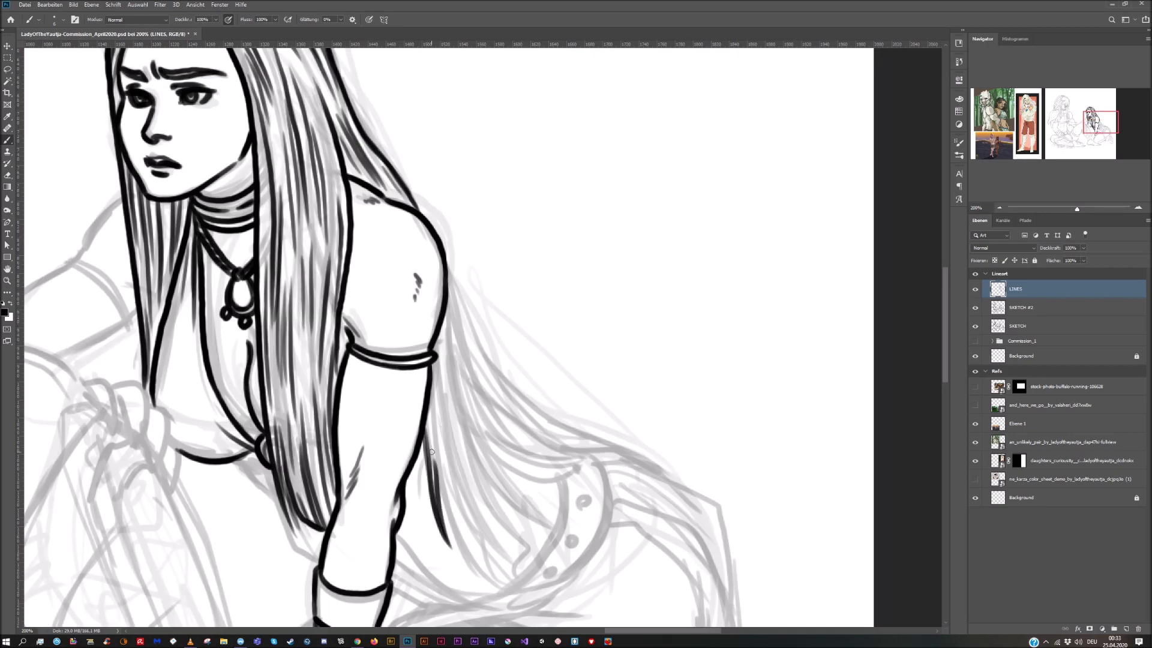
left_click_drag(432, 453, 459, 553)
left_click_drag(445, 477, 494, 535)
left_click_drag(463, 433, 523, 532)
left_click_drag(465, 403, 533, 488)
left_click_drag(480, 440, 537, 493)
left_click_drag(491, 421, 568, 457)
mouse_move(425, 221)
left_mouse_down()
mouse_move(531, 412)
mouse_move(630, 451)
left_mouse_up()
left_click_drag(504, 420, 600, 459)
left_click_drag(443, 303, 459, 425)
left_click_drag(439, 333, 449, 425)
mouse_move(436, 369)
left_mouse_down()
mouse_move(460, 498)
mouse_move(435, 432)
left_mouse_up()
left_click_drag(457, 504, 498, 563)
left_click_drag(448, 285, 465, 339)
mouse_move(450, 306)
left_mouse_down()
mouse_move(487, 413)
mouse_move(503, 399)
left_mouse_up()
left_click_drag(489, 368, 533, 426)
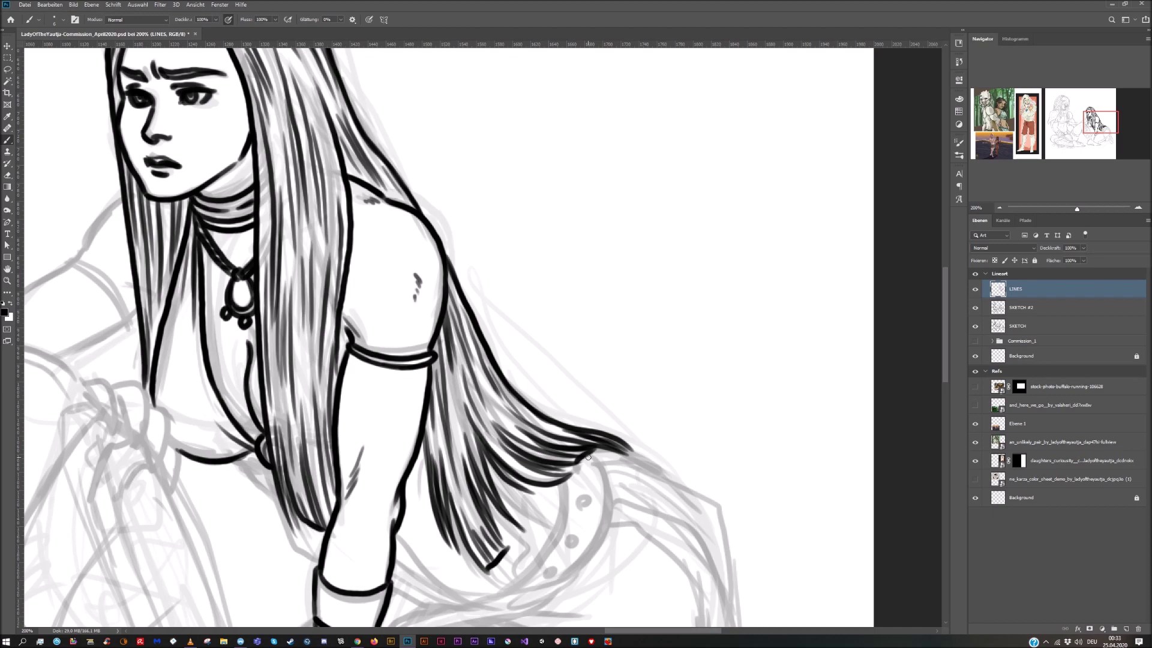
Ink the midriff contour below her top and the garment folds at her waist behind the arm
left_click_drag(588, 458, 626, 275)
left_click_drag(286, 289, 305, 302)
left_click_drag(307, 283, 360, 383)
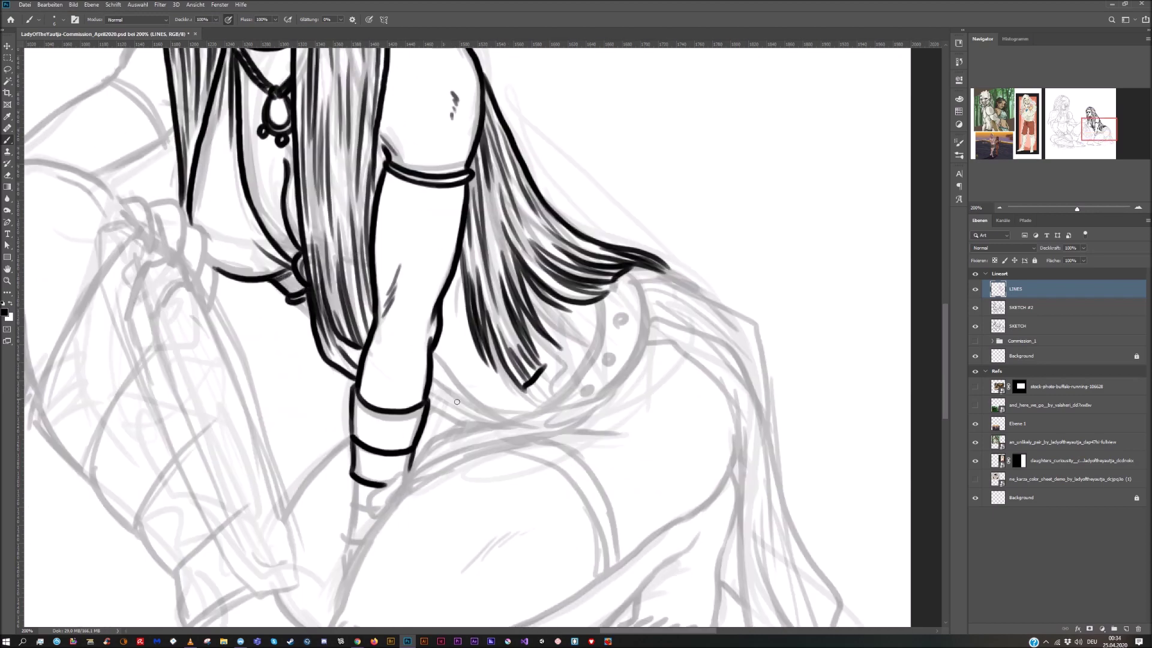
left_click_drag(435, 345, 519, 415)
left_click_drag(433, 373, 489, 413)
left_click_drag(467, 413, 428, 415)
key("ctrl+minus")
key("ctrl+minus")
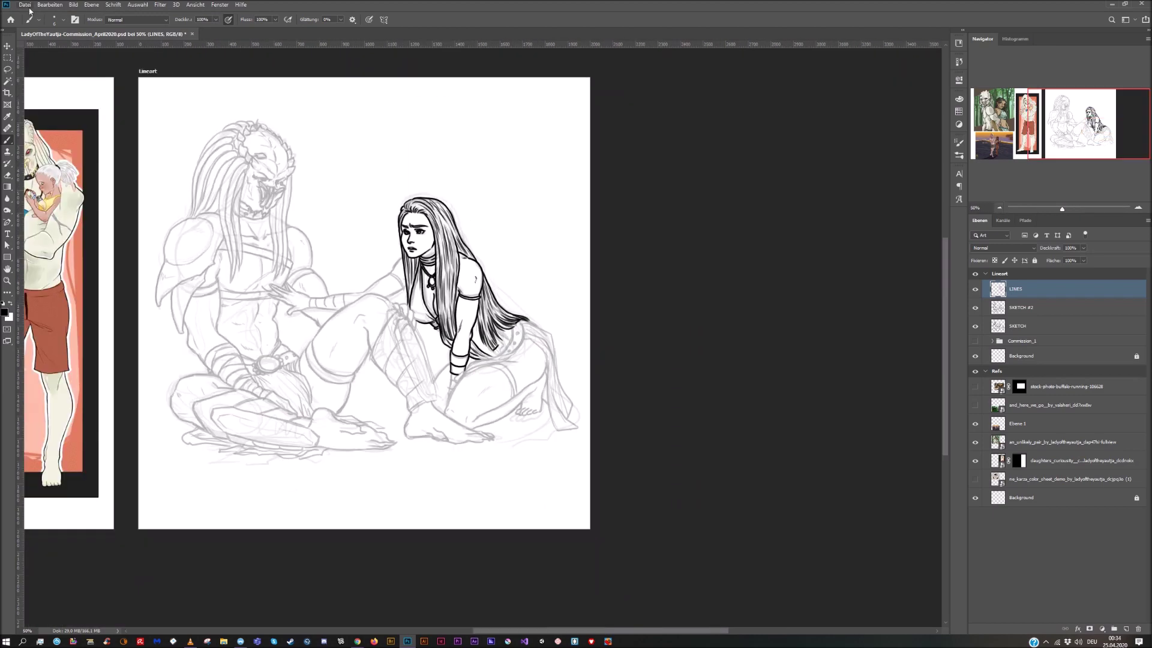
Ink the pointed sash across the top of her thigh and the curved belt around her hip
key("ctrl+plus")
key("ctrl+plus")
key("ctrl+plus")
left_click_drag(603, 397, 442, 443)
mouse_move(624, 378)
left_mouse_down()
mouse_move(581, 422)
mouse_move(393, 502)
left_mouse_up()
left_click_drag(495, 425, 399, 480)
left_click(50, 4)
left_click(53, 15)
mouse_move(450, 430)
left_mouse_down()
mouse_move(392, 502)
mouse_move(601, 409)
left_mouse_up()
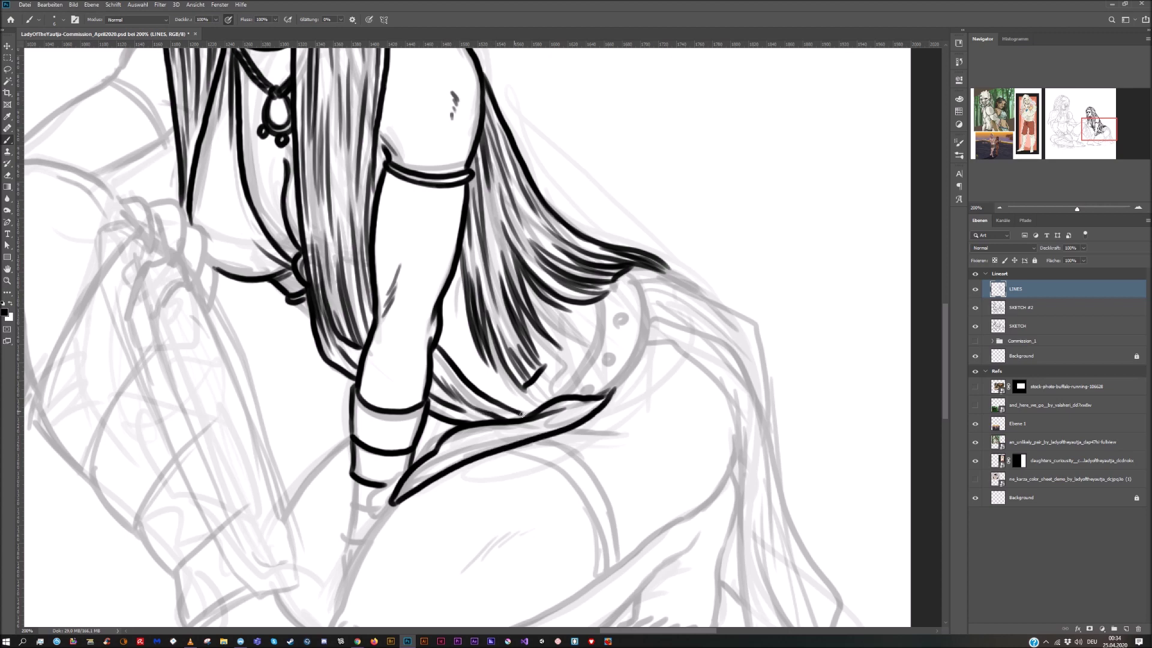
mouse_move(444, 450)
left_mouse_down()
mouse_move(516, 426)
mouse_move(605, 337)
mouse_move(607, 286)
mouse_move(619, 380)
mouse_move(577, 404)
mouse_move(611, 359)
left_mouse_up()
key("e")
key("b")
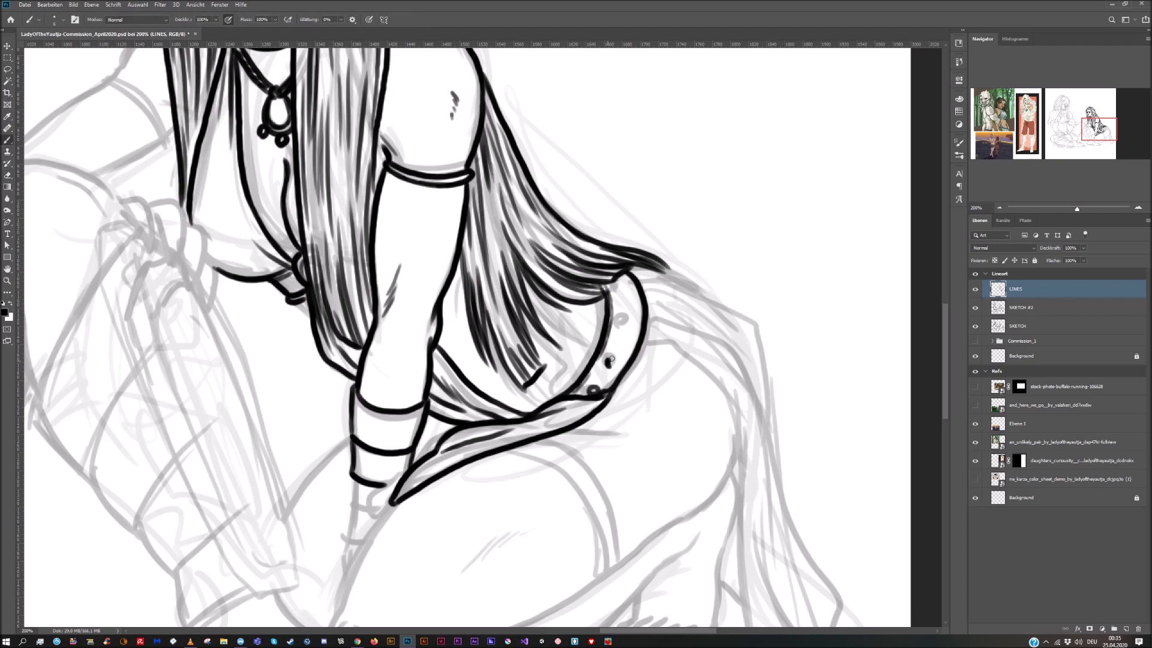
Ink the curved band around her thigh and the front contour of the thigh down to the knee
mouse_move(562, 432)
left_mouse_down()
mouse_move(630, 431)
mouse_move(651, 230)
left_mouse_up()
mouse_move(462, 261)
left_mouse_down()
mouse_move(534, 294)
mouse_move(559, 384)
left_mouse_up()
mouse_move(500, 251)
left_mouse_down()
mouse_move(577, 339)
mouse_move(555, 394)
left_mouse_up()
key("e")
key("b")
left_click_drag(355, 312, 301, 458)
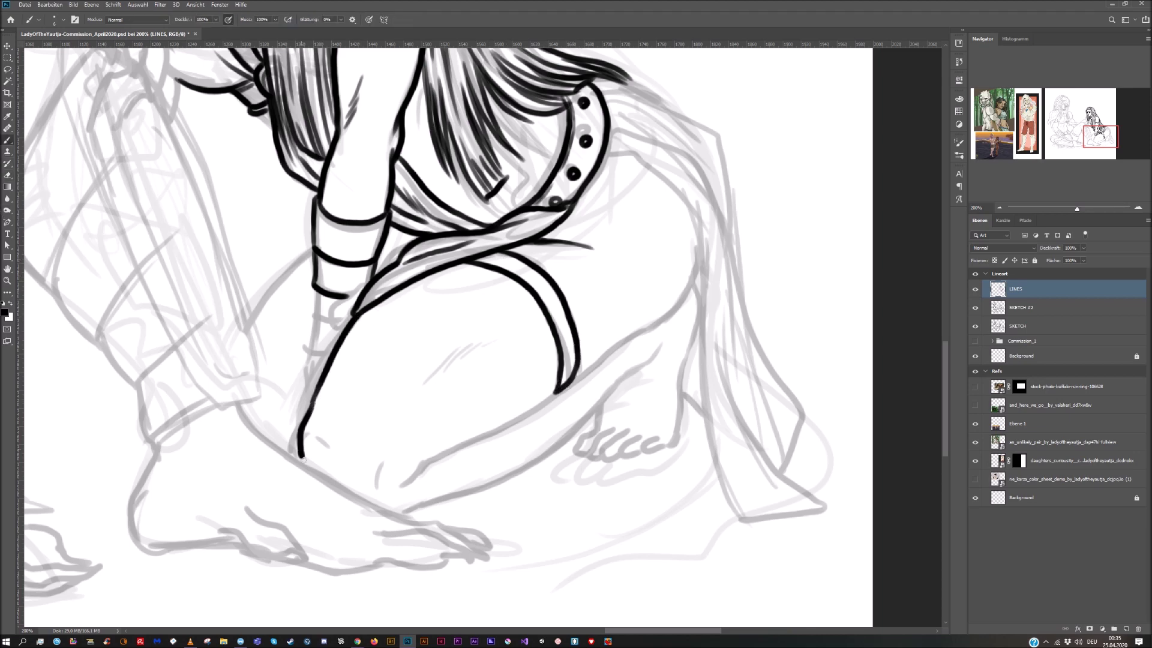
Ink the underside of the thigh up to the hip and add knee marks and light hatching on the thigh
mouse_move(412, 468)
left_mouse_down()
mouse_move(536, 406)
mouse_move(690, 277)
mouse_move(696, 231)
left_mouse_up()
left_click_drag(385, 455, 382, 480)
left_click_drag(324, 459, 329, 474)
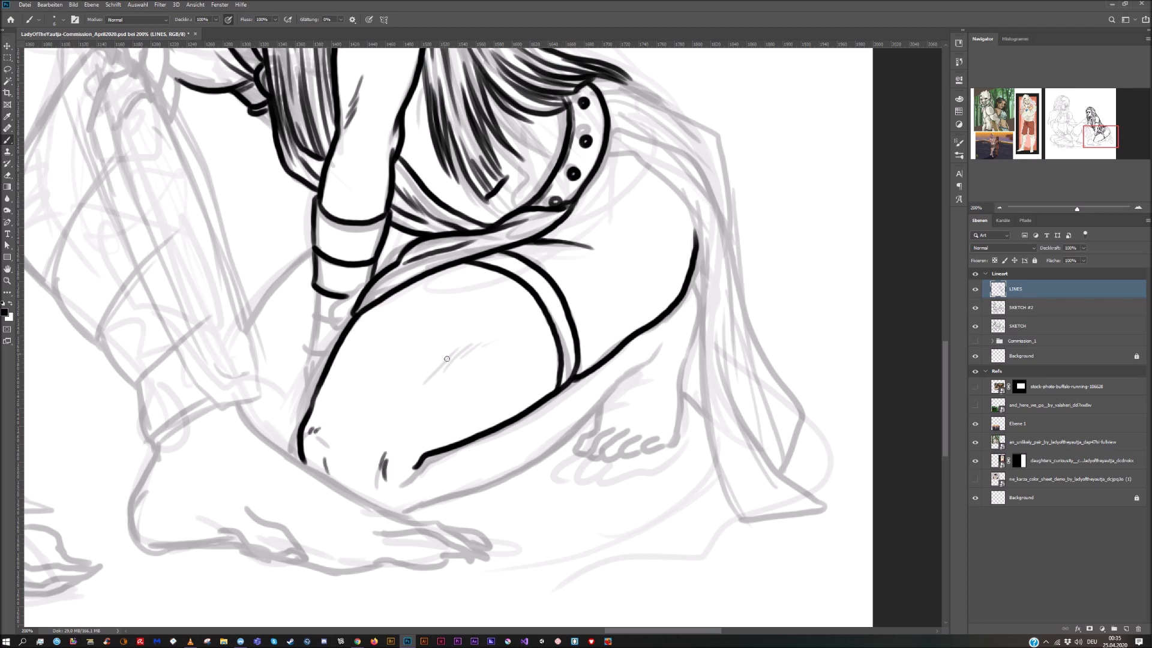
left_click_drag(429, 385, 463, 359)
left_click_drag(437, 382, 481, 348)
left_click_drag(450, 373, 492, 343)
Ink the folded lower leg and the bare foot with its toes, and save the document
mouse_move(389, 507)
left_mouse_down()
mouse_move(431, 498)
mouse_move(665, 342)
left_mouse_up()
mouse_move(604, 400)
left_mouse_down()
mouse_move(588, 453)
mouse_move(657, 450)
mouse_move(698, 308)
left_mouse_up()
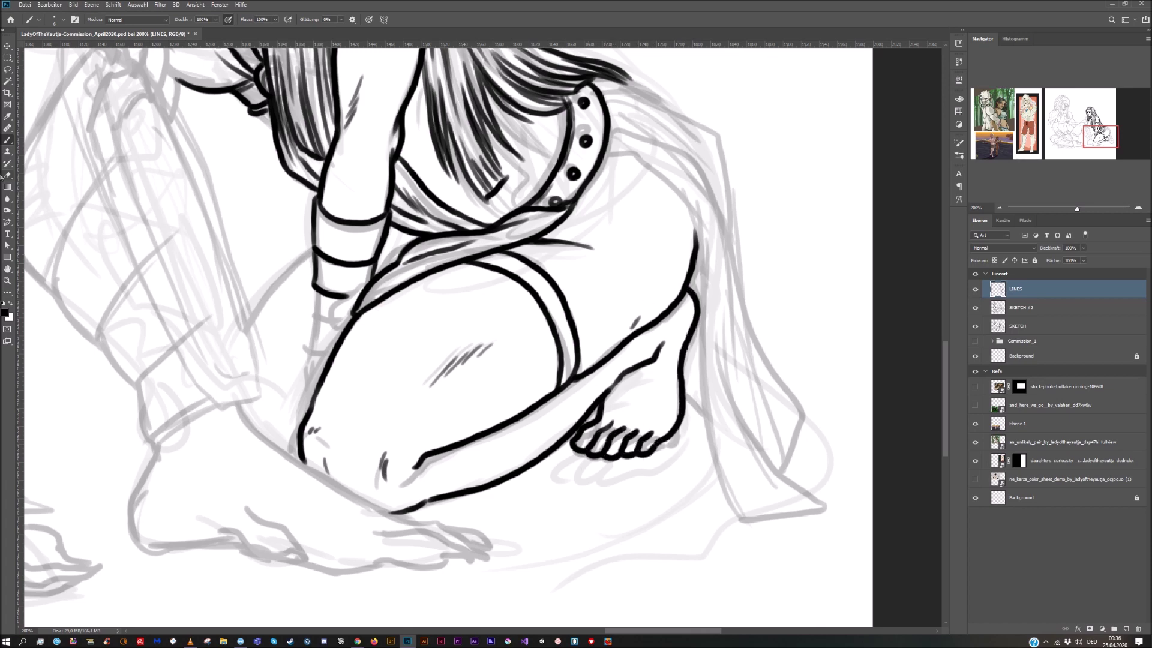
left_click_drag(620, 379, 663, 340)
key("ctrl+minus")
key("ctrl+minus")
key("ctrl+s")
left_click(1141, 207)
left_click(1140, 207)
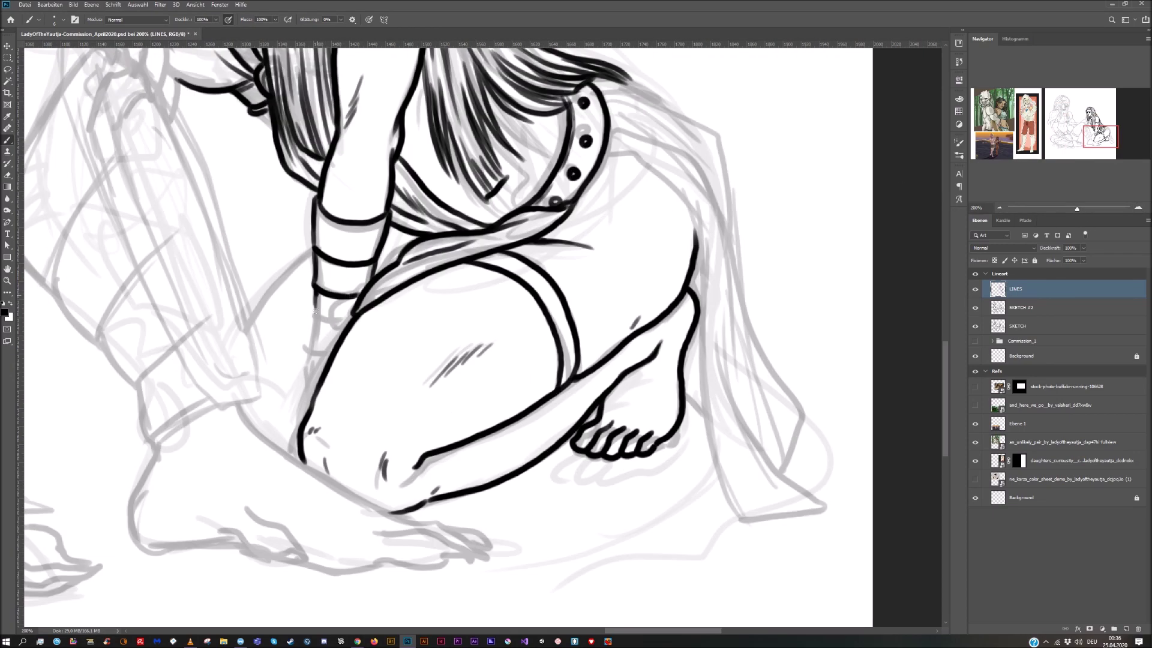
Ink the remaining wrapped bands on the lower forearm and the visible edge of the hand behind the thigh
left_click_drag(316, 294, 347, 328)
key("e")
key("b")
mouse_move(359, 289)
left_mouse_down()
mouse_move(341, 293)
mouse_move(358, 294)
mouse_move(312, 353)
left_mouse_up()
mouse_move(313, 354)
left_mouse_down()
mouse_move(330, 358)
mouse_move(315, 393)
left_mouse_up()
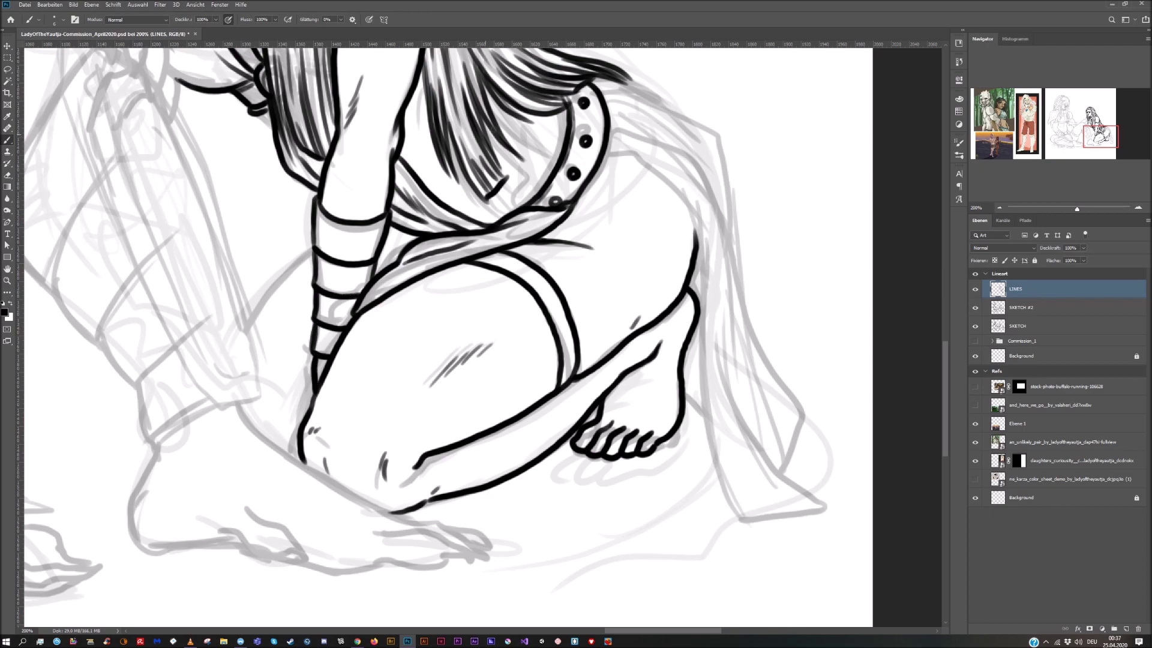
left_click_drag(402, 230, 386, 258)
Ink the outline of the cloth draping from her hip down to the ground behind her foot
left_click_drag(708, 222, 538, 355)
mouse_move(433, 294)
left_mouse_down()
mouse_move(522, 360)
mouse_move(527, 396)
left_mouse_up()
mouse_move(516, 317)
left_mouse_down()
mouse_move(529, 362)
mouse_move(541, 612)
mouse_move(532, 454)
left_mouse_up()
left_click_drag(516, 443, 643, 459)
mouse_move(643, 459)
left_mouse_down()
mouse_move(534, 411)
mouse_move(524, 343)
left_mouse_up()
left_click_drag(419, 91, 480, 111)
mouse_move(499, 123)
left_mouse_down()
mouse_move(523, 157)
mouse_move(566, 383)
left_mouse_up()
mouse_move(617, 425)
left_mouse_down()
mouse_move(551, 319)
mouse_move(606, 364)
left_mouse_up()
left_click_drag(605, 363, 603, 389)
Add fold lines to the draped cloth near the hip, bring the whole artboard into view and save the document
left_click_drag(594, 178, 551, 350)
left_click_drag(370, 235, 427, 258)
mouse_move(376, 212)
left_mouse_down()
mouse_move(436, 245)
mouse_move(493, 354)
left_mouse_up()
left_click_drag(434, 270, 468, 303)
left_click_drag(1003, 208, 1064, 208)
left_click_drag(371, 320, 517, 370)
key("ctrl+s")
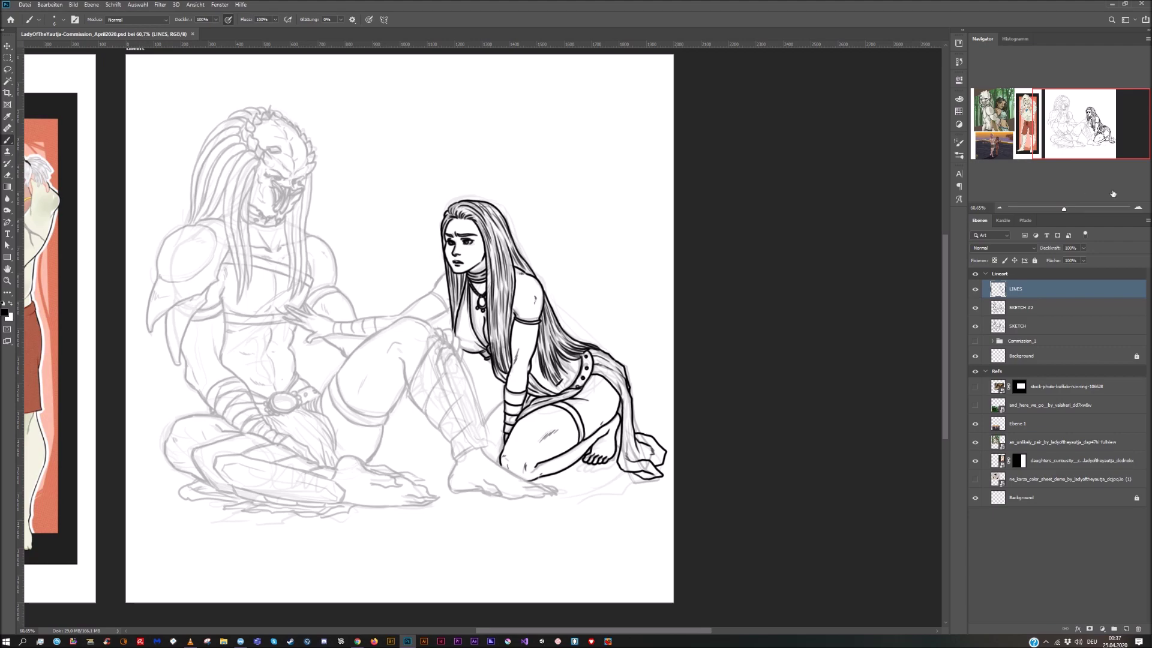
Ink the curved armband and the upper edge of the woman's far arm reaching out from behind her hair
key("ctrl+1")
left_click(1137, 208)
left_click_drag(498, 411, 129, 236)
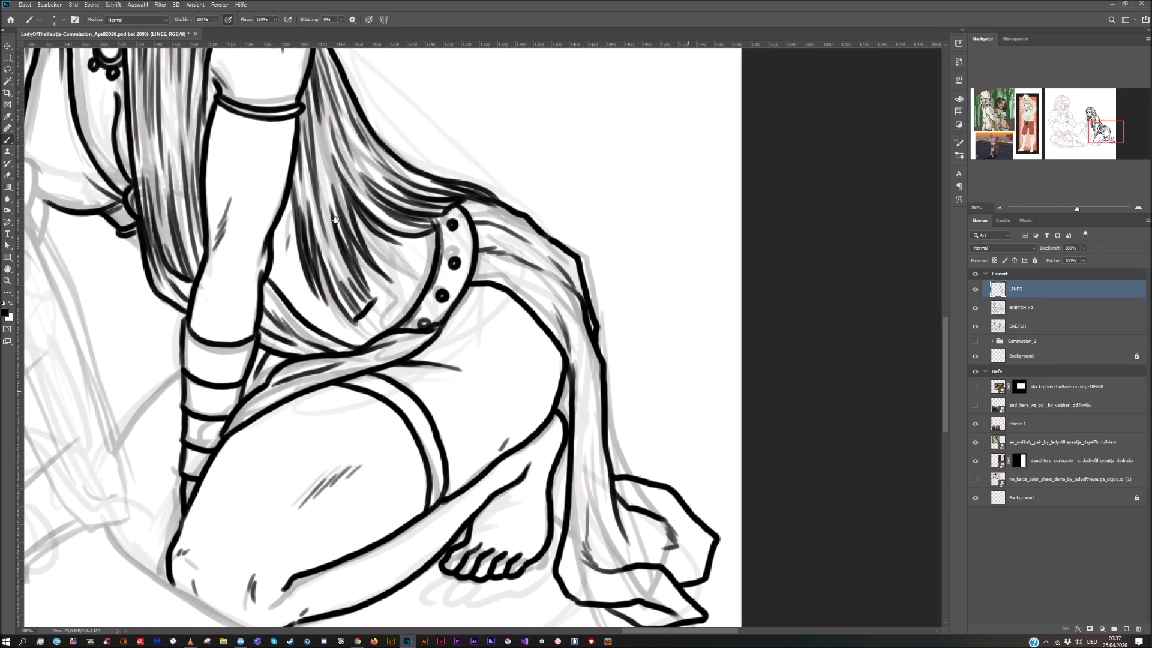
left_click_drag(559, 492, 791, 355)
left_click_drag(413, 239, 349, 320)
left_click_drag(457, 221, 584, 343)
mouse_move(499, 263)
left_mouse_down()
mouse_move(539, 327)
mouse_move(542, 309)
left_mouse_up()
left_click(49, 5)
left_click(66, 13)
left_click_drag(495, 259, 541, 326)
key("ctrl+z")
left_click_drag(491, 257, 542, 324)
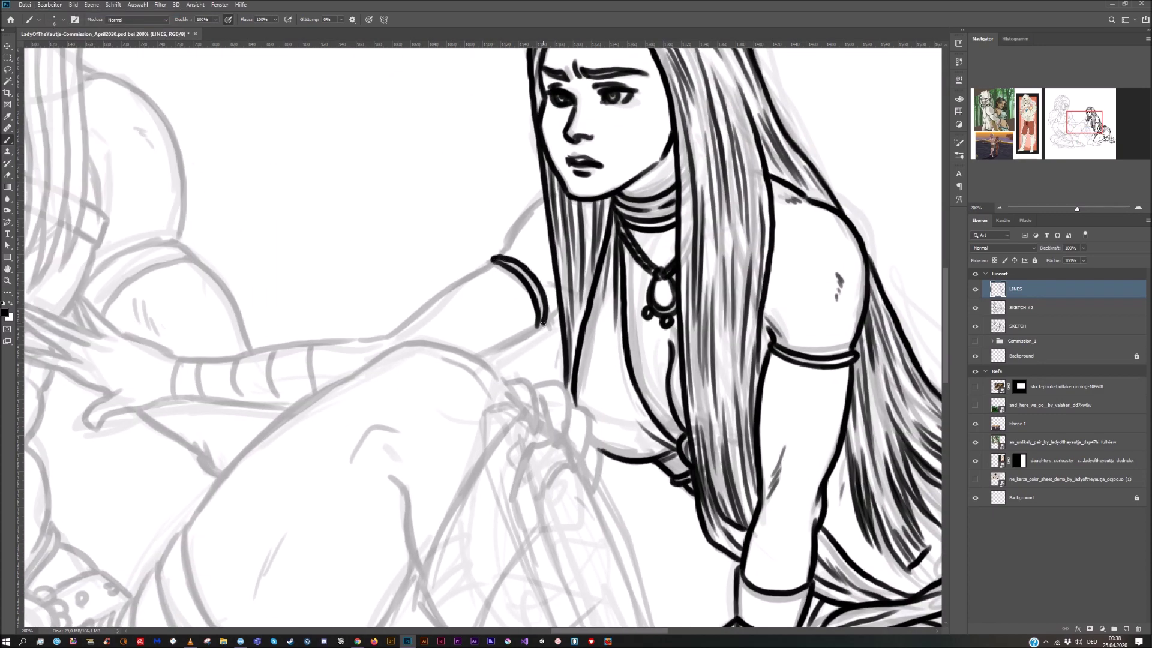
left_click_drag(506, 249, 546, 200)
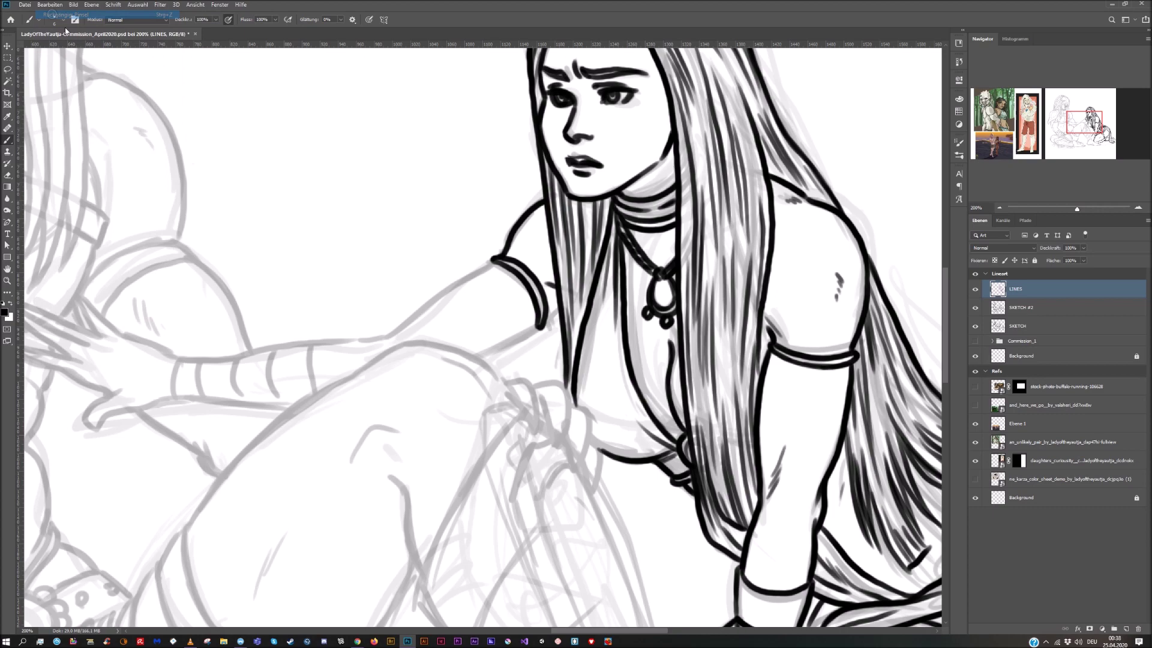
Ink the thin strands hanging down below the woman's chest beside her supporting arm
left_click_drag(605, 454, 637, 535)
left_click_drag(627, 464, 641, 539)
mouse_move(637, 464)
left_mouse_down()
mouse_move(651, 579)
mouse_move(647, 567)
left_mouse_up()
left_click_drag(648, 502, 641, 570)
left_click_drag(647, 465, 653, 498)
left_click_drag(653, 475, 658, 531)
Ink the alien man's eyes, upper mandibles and the first lines of his open mouth
mouse_move(446, 357)
left_mouse_down()
mouse_move(912, 624)
mouse_move(446, 356)
mouse_move(479, 412)
left_mouse_up()
mouse_move(479, 412)
left_mouse_down()
mouse_move(440, 371)
mouse_move(479, 400)
mouse_move(457, 363)
left_mouse_up()
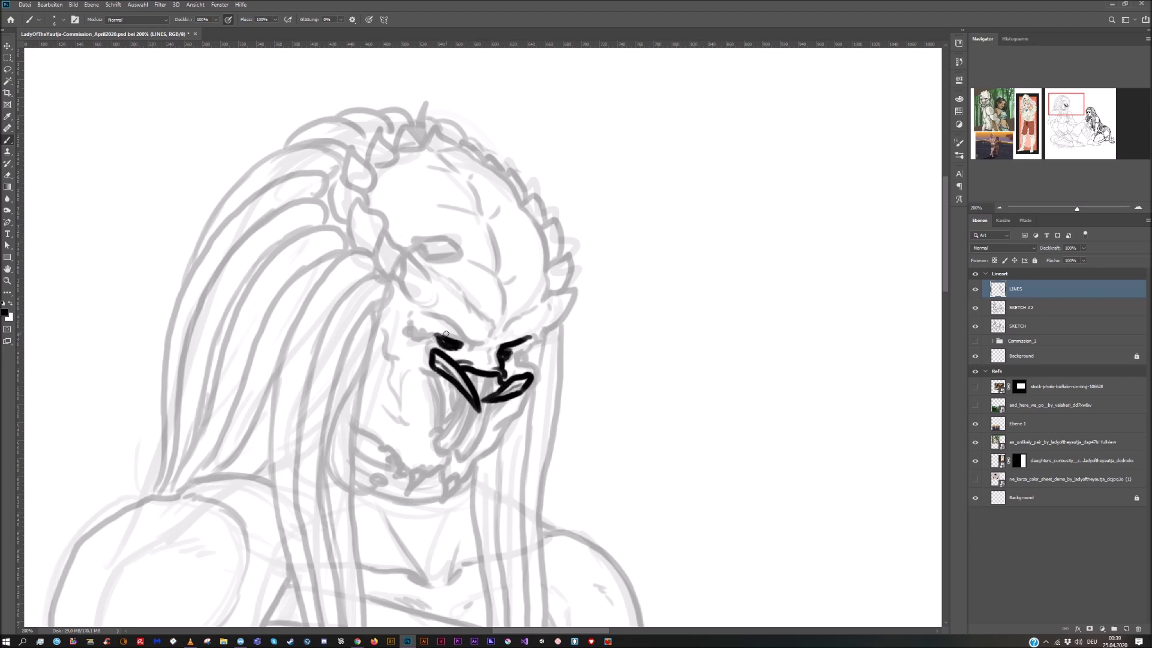
left_click_drag(446, 334, 486, 343)
mouse_move(420, 312)
left_mouse_down()
mouse_move(445, 332)
mouse_move(407, 333)
left_mouse_up()
mouse_move(437, 444)
left_mouse_down()
mouse_move(483, 384)
mouse_move(447, 457)
left_mouse_up()
left_click_drag(492, 403, 462, 460)
left_click_drag(443, 381, 434, 459)
Ink his cheek contour, inner mouth lines, far mandible edge and the lower jaw with its tusks
left_click_drag(520, 368, 513, 394)
left_click_drag(382, 337, 408, 389)
left_click_drag(407, 394, 403, 408)
mouse_move(434, 474)
left_mouse_down()
mouse_move(356, 432)
mouse_move(389, 479)
left_mouse_up()
left_click_drag(391, 464, 381, 457)
left_click_drag(455, 411, 460, 386)
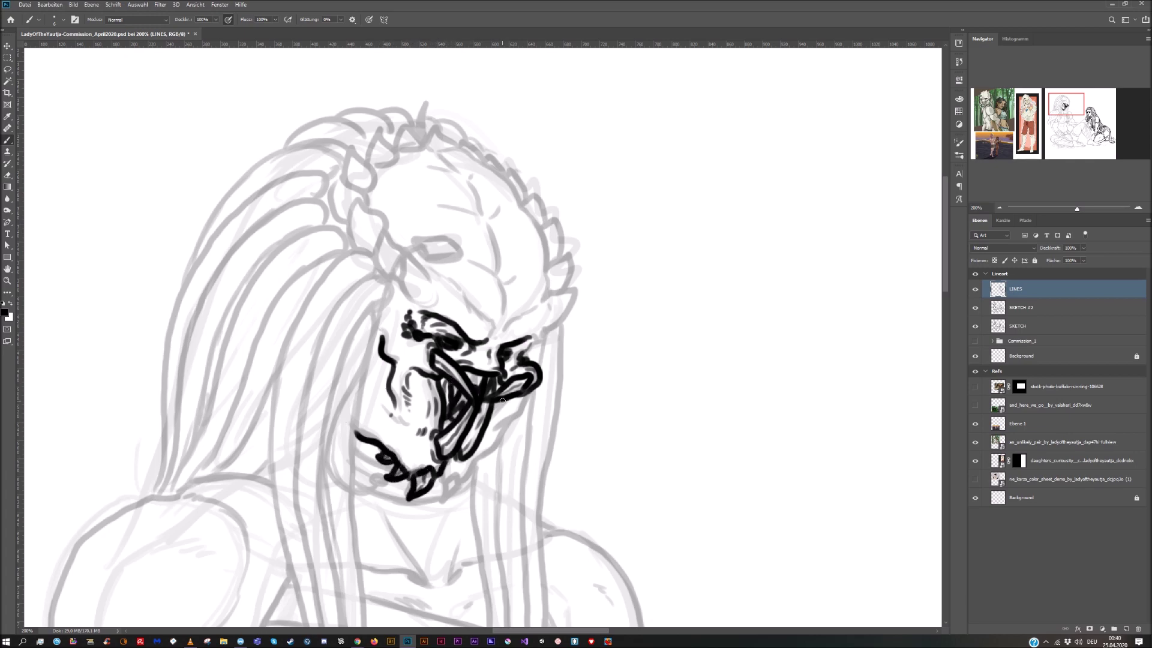
mouse_move(531, 399)
left_mouse_down()
mouse_move(459, 487)
mouse_move(443, 488)
left_mouse_up()
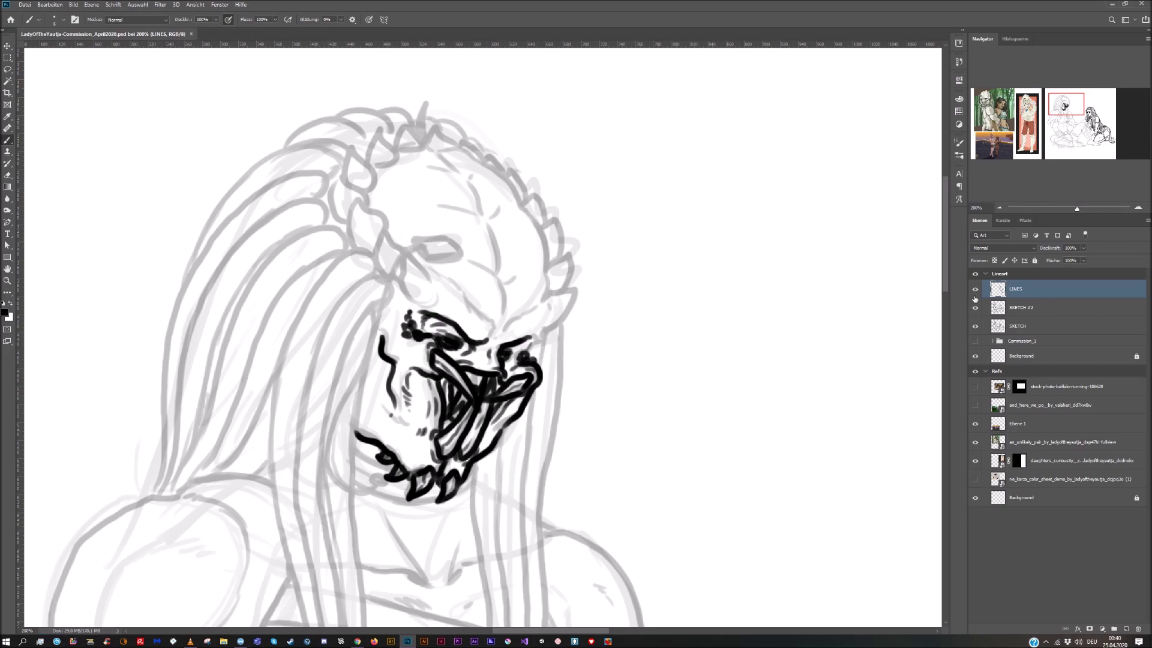
Compare against the Commission_1 group by toggling its visibility, and ink the spiky brow ridges above both eyes
left_click(1000, 207)
left_click(1000, 207)
left_click(976, 341)
left_click(975, 340)
left_click(1139, 208)
left_click(1139, 208)
mouse_move(471, 320)
left_mouse_down()
mouse_move(485, 328)
mouse_move(455, 286)
mouse_move(478, 313)
left_mouse_up()
left_click_drag(453, 300, 438, 288)
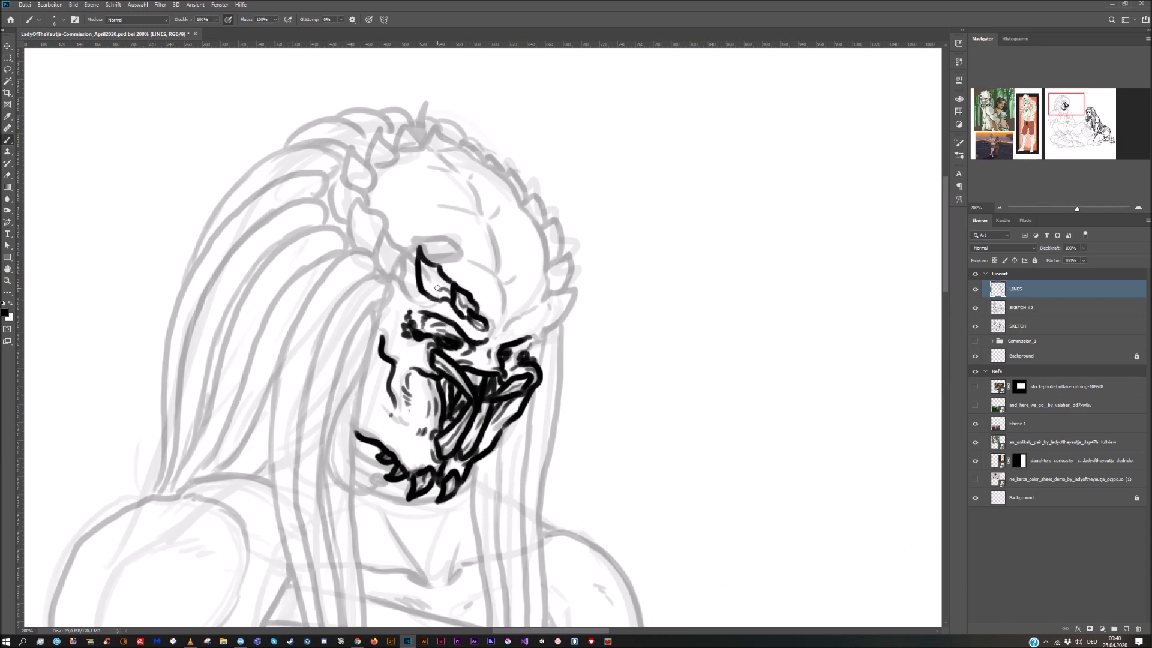
left_click_drag(512, 333, 524, 318)
mouse_move(491, 319)
left_mouse_down()
mouse_move(493, 338)
mouse_move(573, 280)
mouse_move(558, 297)
left_mouse_up()
Ink the row of spikes along the near side of his head crest and the broken centre line down the forehead
left_click(976, 341)
left_click(975, 341)
left_click_drag(407, 285, 389, 223)
mouse_move(389, 223)
left_mouse_down()
mouse_move(413, 257)
mouse_move(407, 270)
left_mouse_up()
mouse_move(372, 251)
left_mouse_down()
mouse_move(358, 192)
mouse_move(384, 226)
left_mouse_up()
mouse_move(341, 210)
left_mouse_down()
mouse_move(328, 186)
mouse_move(378, 174)
mouse_move(425, 141)
mouse_move(493, 232)
left_mouse_up()
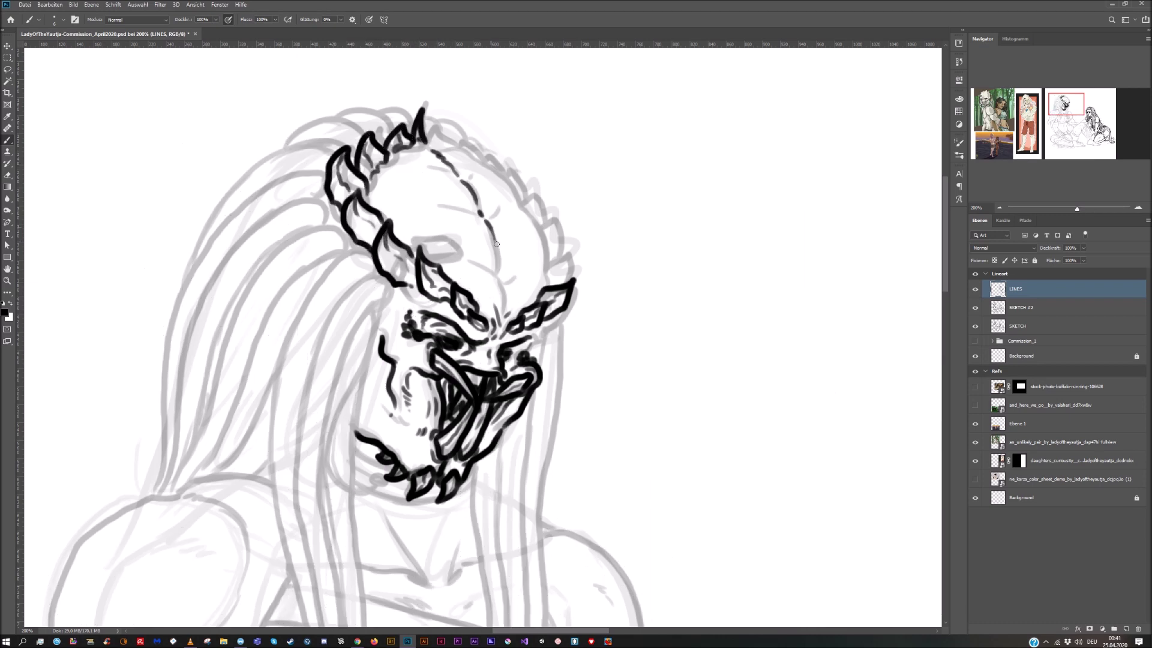
Ink the small forehead plate, the skull's far outline and its crest spikes, and save the document
left_click_drag(415, 248, 444, 259)
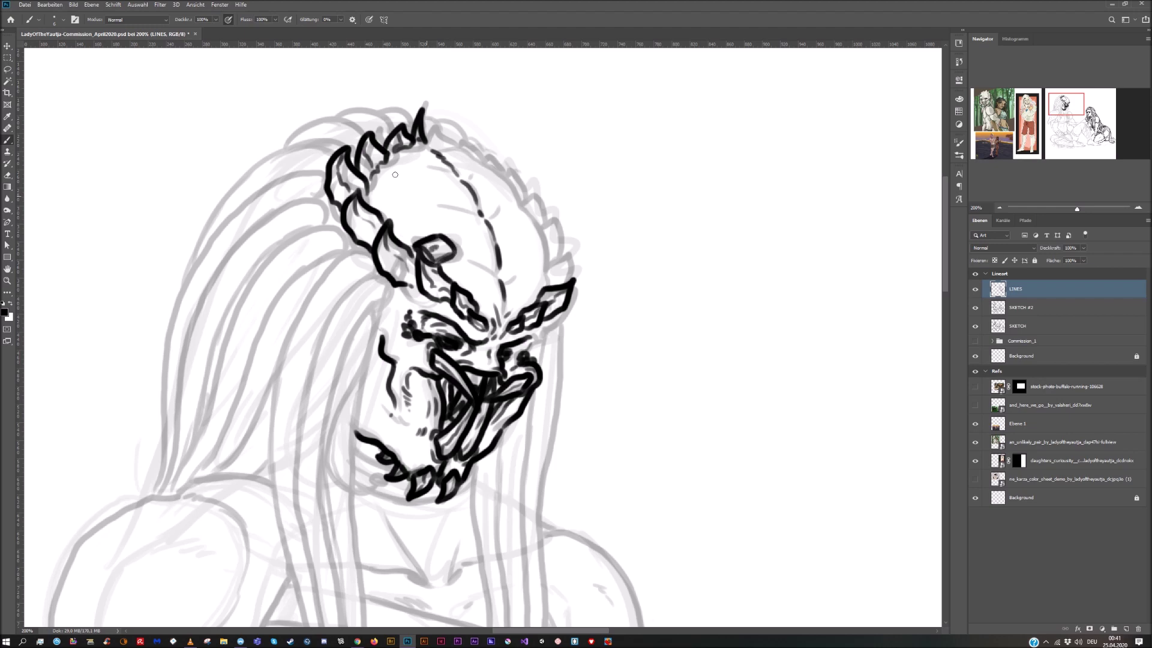
mouse_move(546, 283)
left_mouse_down()
mouse_move(517, 208)
mouse_move(443, 128)
left_mouse_up()
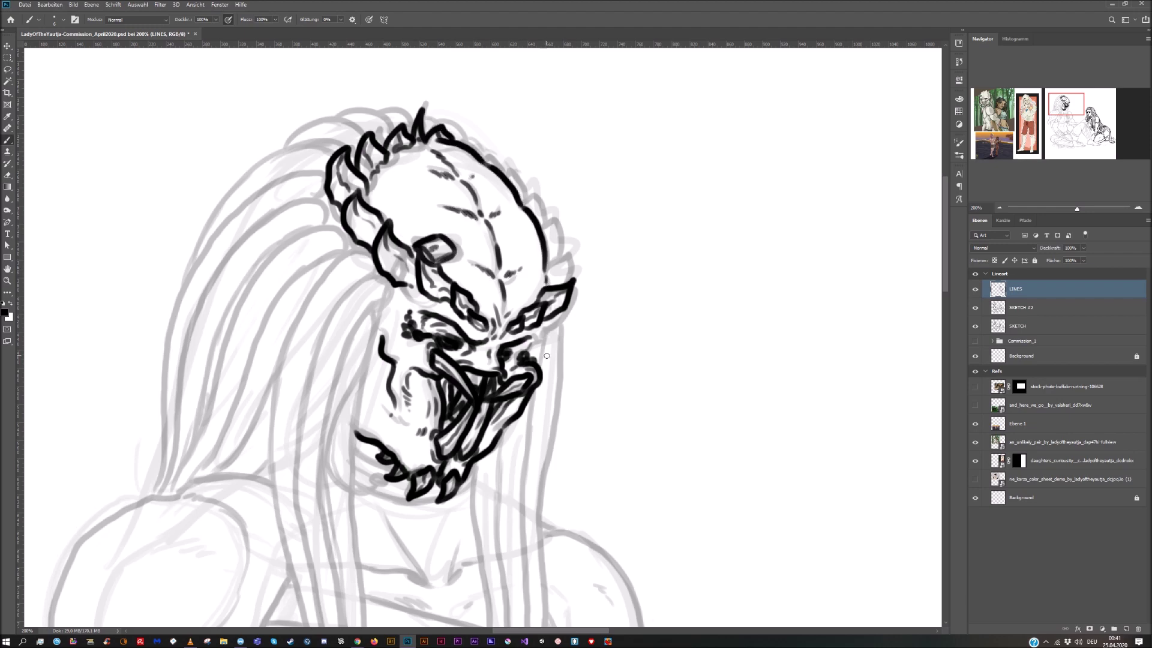
mouse_move(571, 274)
left_mouse_down()
mouse_move(517, 179)
mouse_move(452, 135)
left_mouse_up()
key("ctrl+minus")
key("ctrl+minus")
key("ctrl+minus")
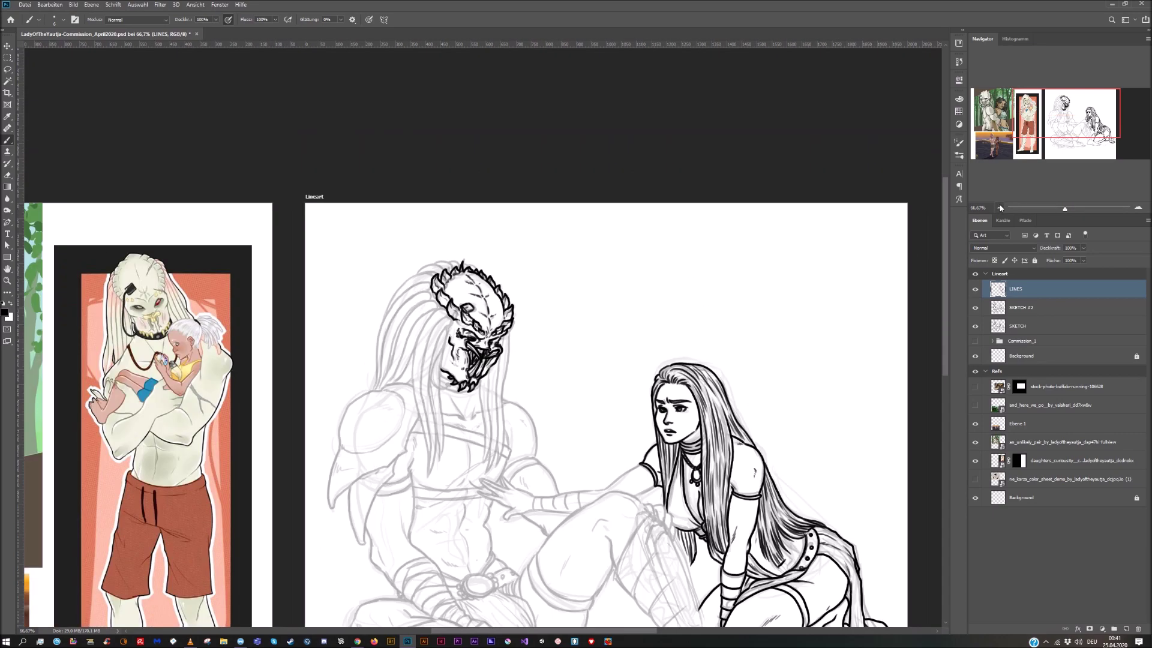
key("ctrl+s")
Ink the side contour of his face running from the brow spike down to the cheek
key("ctrl+plus")
key("ctrl+plus")
key("ctrl+plus")
left_click_drag(405, 289, 372, 341)
left_click_drag(408, 298, 368, 353)
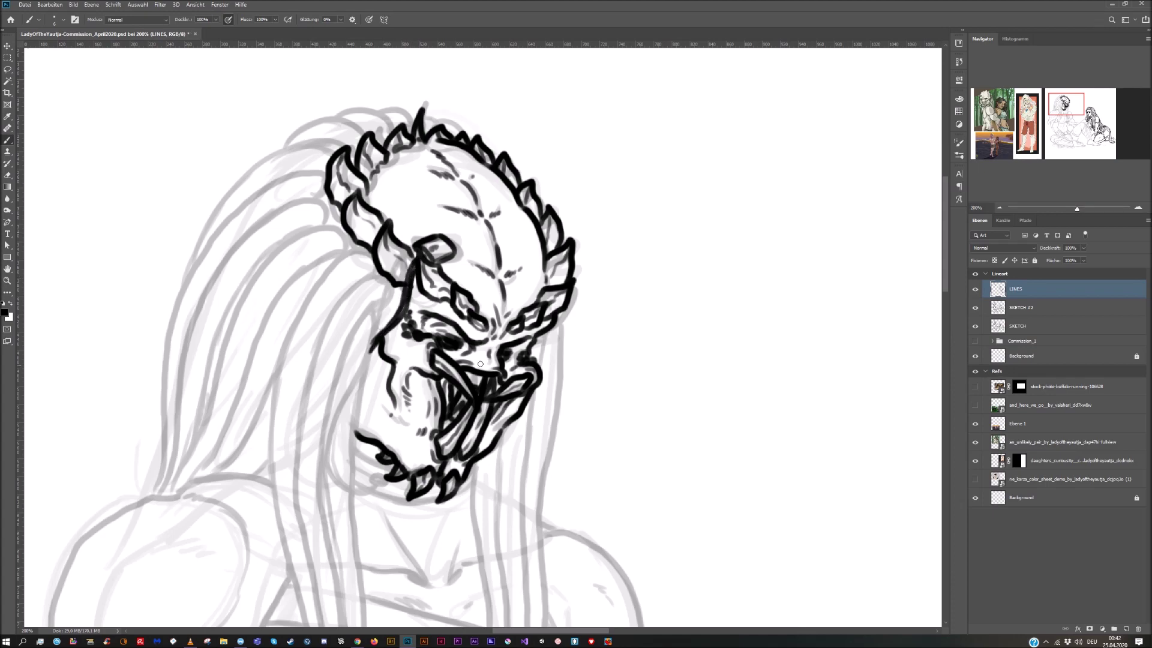
Ink the long dreadlocks hanging in front of his near shoulder and save the document
scroll(480, 363, "down", 5)
mouse_move(404, 92)
left_mouse_down()
mouse_move(355, 147)
mouse_move(344, 430)
mouse_move(358, 548)
left_mouse_up()
mouse_move(407, 110)
left_mouse_down()
mouse_move(347, 298)
mouse_move(378, 517)
mouse_move(357, 548)
mouse_move(409, 143)
mouse_move(381, 212)
mouse_move(382, 521)
left_mouse_up()
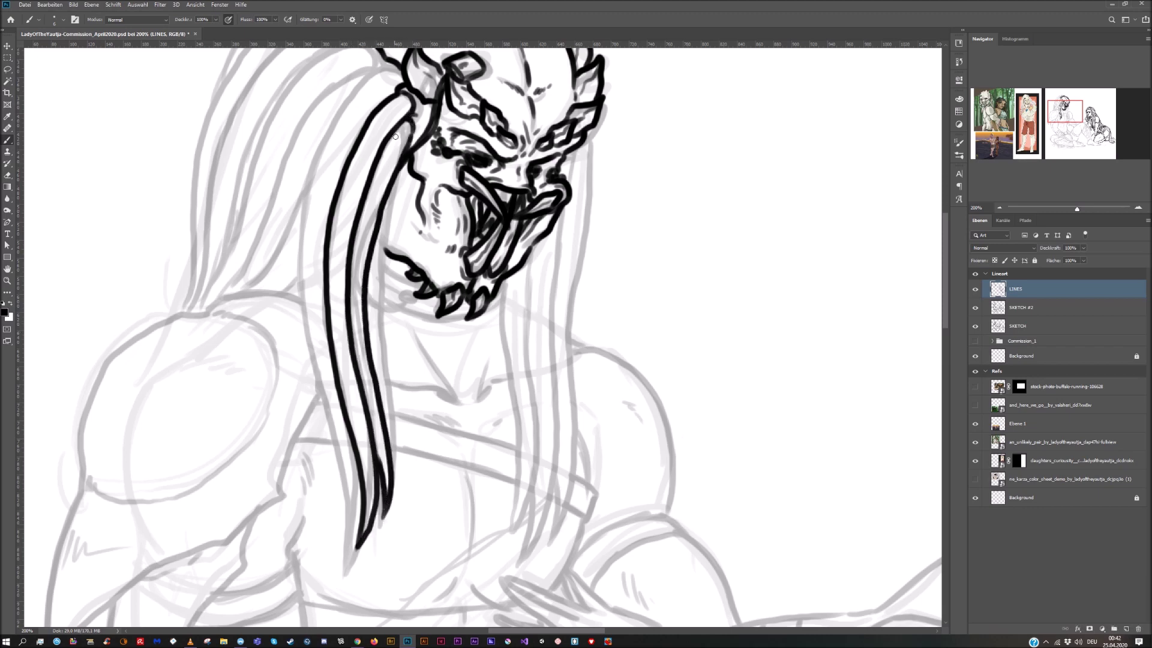
left_click_drag(370, 280, 403, 292)
left_click_drag(385, 235, 397, 473)
mouse_move(382, 71)
left_mouse_down()
mouse_move(303, 210)
mouse_move(339, 501)
mouse_move(348, 432)
left_mouse_up()
key("ctrl+s")
Ink the chin line and the remaining long dreadlocks falling onto the chest on both sides of his face
mouse_move(269, 100)
left_mouse_down()
mouse_move(269, 223)
mouse_move(314, 281)
left_mouse_up()
mouse_move(421, 456)
left_mouse_down()
mouse_move(515, 488)
mouse_move(506, 243)
left_mouse_up()
mouse_move(546, 141)
left_mouse_down()
mouse_move(503, 515)
mouse_move(513, 377)
mouse_move(506, 226)
mouse_move(482, 478)
mouse_move(504, 318)
left_mouse_up()
left_click_drag(506, 335, 517, 396)
left_click_drag(646, 163, 547, 249)
left_click_drag(472, 169, 454, 567)
left_click_drag(454, 567, 434, 449)
Ink the outline of the pointed shoulder armour with its rounded seam and first surface cracks
mouse_move(264, 338)
left_mouse_down()
mouse_move(628, 227)
mouse_move(591, 176)
left_mouse_up()
mouse_move(423, 194)
left_mouse_down()
mouse_move(384, 200)
mouse_move(300, 353)
mouse_move(264, 524)
mouse_move(501, 378)
mouse_move(537, 269)
left_mouse_up()
mouse_move(423, 194)
left_mouse_down()
mouse_move(468, 175)
mouse_move(516, 179)
left_mouse_up()
mouse_move(428, 192)
left_mouse_down()
mouse_move(454, 200)
mouse_move(474, 279)
mouse_move(384, 382)
left_mouse_up()
mouse_move(364, 327)
left_mouse_down()
mouse_move(373, 381)
mouse_move(340, 420)
left_mouse_up()
left_click_drag(367, 384, 319, 379)
Add hatching and pitted texture along the tip and lower edge of the shoulder armour
left_click_drag(290, 430, 303, 456)
mouse_move(271, 524)
left_mouse_down()
mouse_move(274, 533)
mouse_move(303, 483)
mouse_move(401, 398)
left_mouse_up()
left_click_drag(423, 369, 400, 414)
left_click_drag(419, 399, 393, 429)
left_click_drag(439, 418, 420, 428)
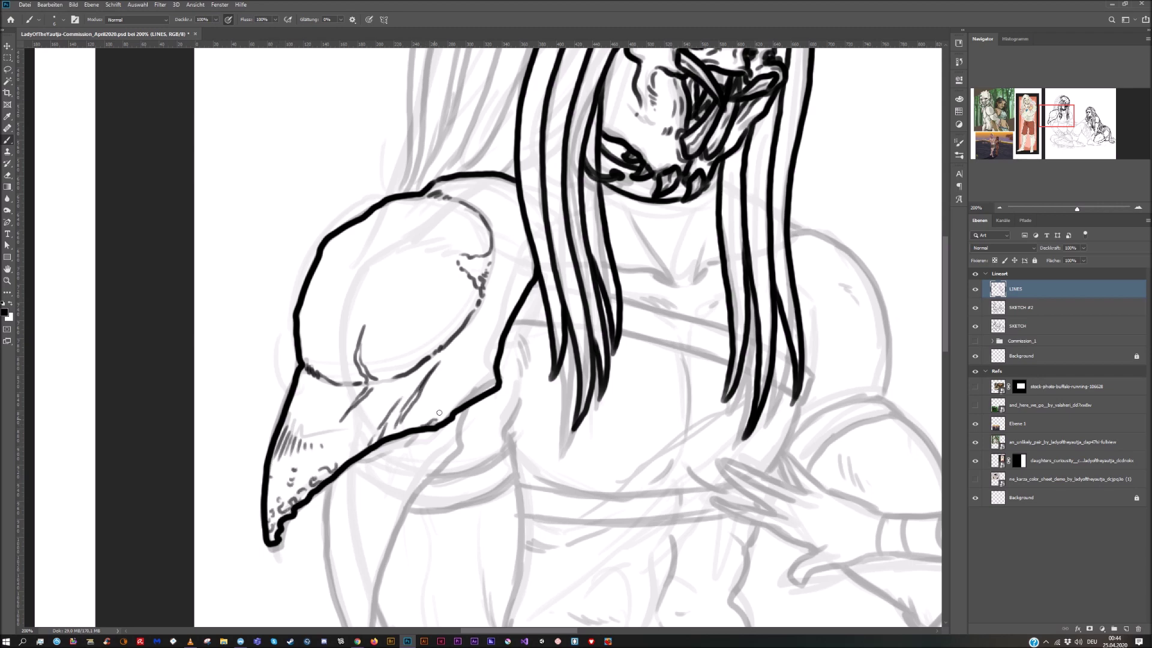
left_click_drag(492, 379, 480, 360)
left_click_drag(478, 331, 484, 355)
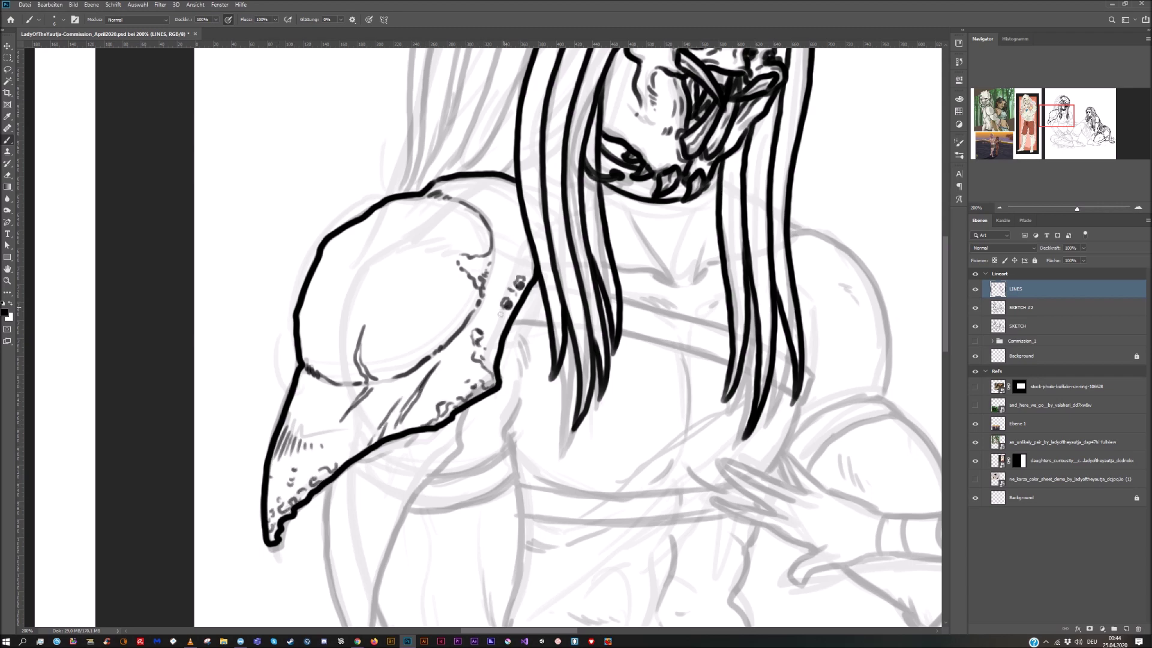
Add hatching, dents and small surface marks to the shoulder armour's rounded upper part, and save the document
left_click_drag(300, 311, 318, 331)
left_click_drag(315, 327, 402, 303)
left_click_drag(329, 240, 344, 249)
left_click_drag(350, 253, 376, 254)
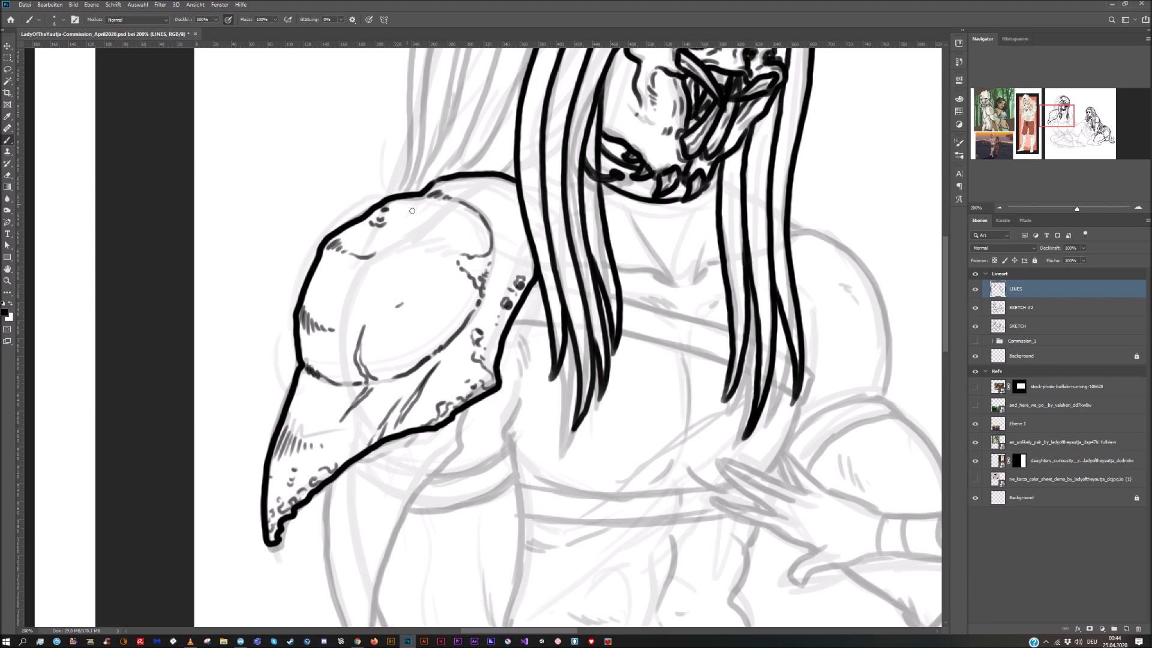
left_click_drag(481, 182, 506, 196)
left_click_drag(506, 214, 515, 234)
key("ctrl+s")
Ink the second armour piece hanging below the shoulder plate and fill it with pitted surface texture
left_click(1000, 207)
left_click(1000, 207)
left_click_drag(671, 346, 590, 217)
left_click(1139, 208)
left_click(1139, 207)
left_click(1061, 122)
mouse_move(212, 334)
left_mouse_down()
mouse_move(224, 477)
mouse_move(362, 251)
mouse_move(226, 401)
mouse_move(251, 375)
left_mouse_up()
left_click_drag(259, 384, 264, 401)
left_click_drag(246, 415, 253, 411)
left_click_drag(285, 337, 295, 318)
left_click_drag(312, 300, 327, 288)
Ink the band around his near upper arm, the armpit line and the arm's contour below the band
mouse_move(328, 305)
left_mouse_down()
mouse_move(396, 301)
mouse_move(402, 327)
left_mouse_up()
left_click_drag(297, 354, 402, 330)
left_click_drag(396, 298, 410, 247)
left_click_drag(402, 331, 391, 497)
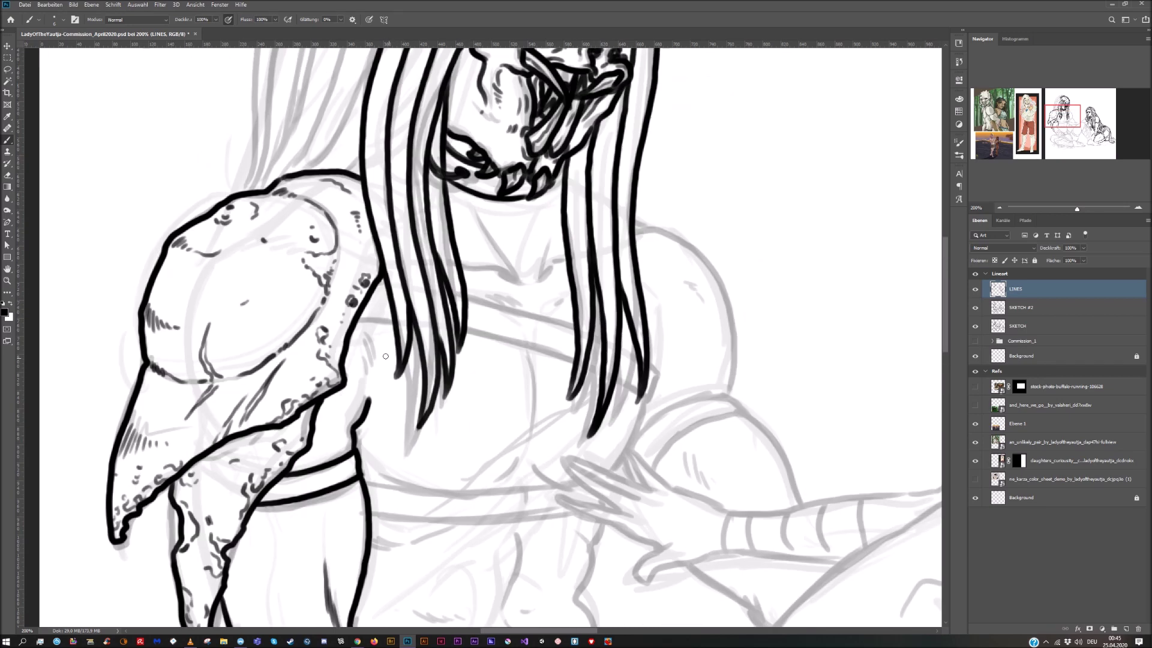
Ink his neck muscles and collarbones with short shading marks between the hanging dreadlocks
scroll(369, 360, "up", 3)
mouse_move(458, 260)
left_mouse_down()
mouse_move(503, 268)
mouse_move(527, 298)
left_mouse_up()
left_click_drag(494, 292, 505, 299)
left_click_drag(558, 261, 541, 282)
left_click(556, 302)
mouse_move(475, 213)
left_mouse_down()
mouse_move(505, 265)
mouse_move(540, 273)
left_mouse_up()
left_click_drag(533, 208, 524, 233)
Ink the dreadlocks sweeping from the side of his head down behind the near shoulder
scroll(521, 243, "up", 5)
mouse_move(443, 187)
left_mouse_down()
mouse_move(457, 214)
mouse_move(360, 246)
mouse_move(284, 455)
left_mouse_up()
mouse_move(458, 218)
left_mouse_down()
mouse_move(393, 251)
mouse_move(312, 440)
left_mouse_up()
mouse_move(421, 258)
left_mouse_down()
mouse_move(390, 301)
mouse_move(349, 434)
left_mouse_up()
left_click_drag(350, 351, 327, 437)
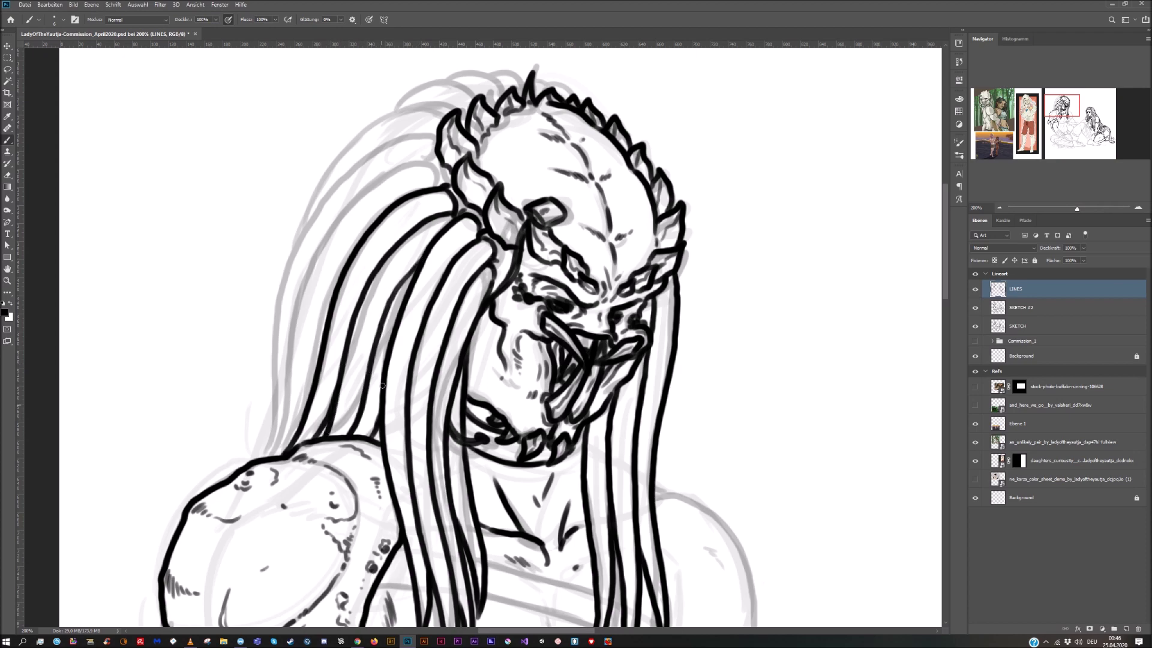
Ink the outer dreadlocks at the back of his head, up to the upper ones behind the crest
mouse_move(402, 190)
left_mouse_down()
mouse_move(433, 227)
mouse_move(507, 196)
mouse_move(351, 350)
mouse_move(315, 494)
left_mouse_up()
mouse_move(460, 235)
left_mouse_down()
mouse_move(380, 348)
mouse_move(337, 486)
left_mouse_up()
mouse_move(495, 194)
left_mouse_down()
mouse_move(503, 167)
mouse_move(421, 195)
mouse_move(334, 406)
left_mouse_up()
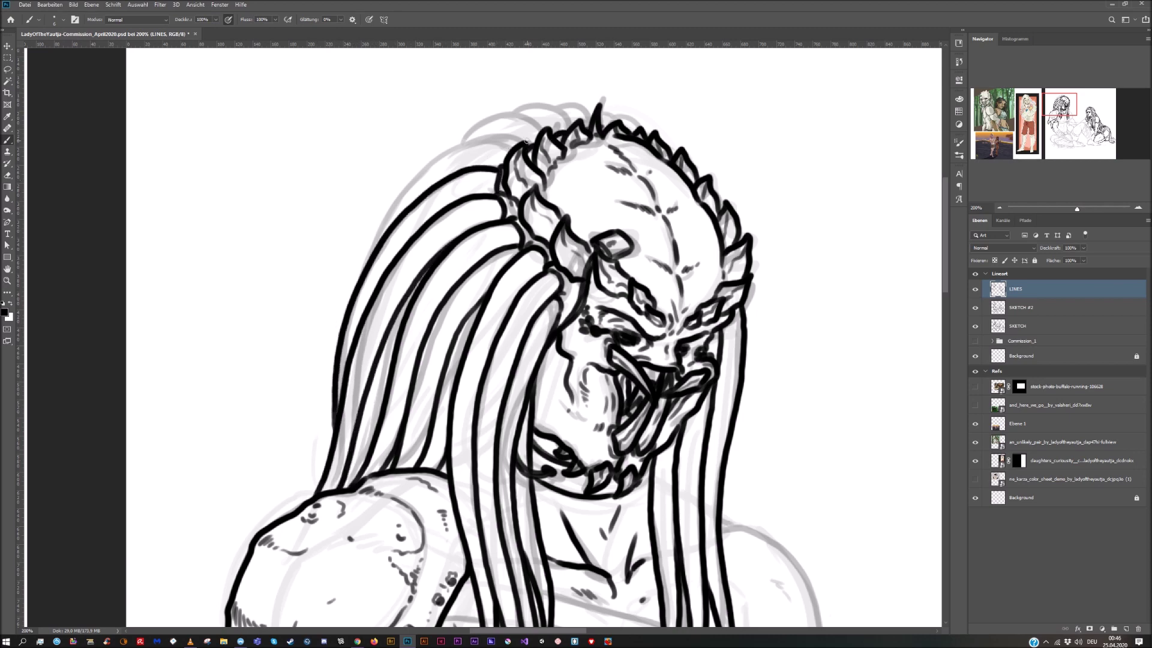
mouse_move(531, 143)
left_mouse_down()
mouse_move(485, 138)
mouse_move(409, 203)
left_mouse_up()
left_click_drag(506, 160, 477, 165)
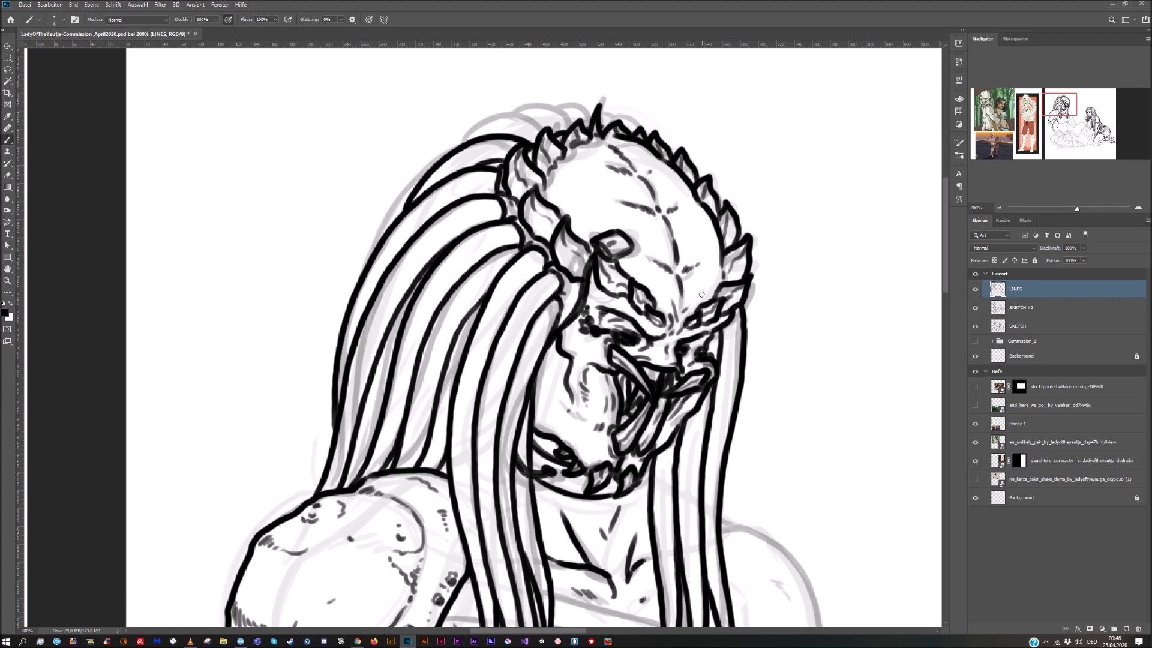
Ink the topmost dreadlocks arching behind the crest spikes, redoing the first attempt
left_click_drag(702, 295, 522, 349)
left_click_drag(285, 196, 377, 186)
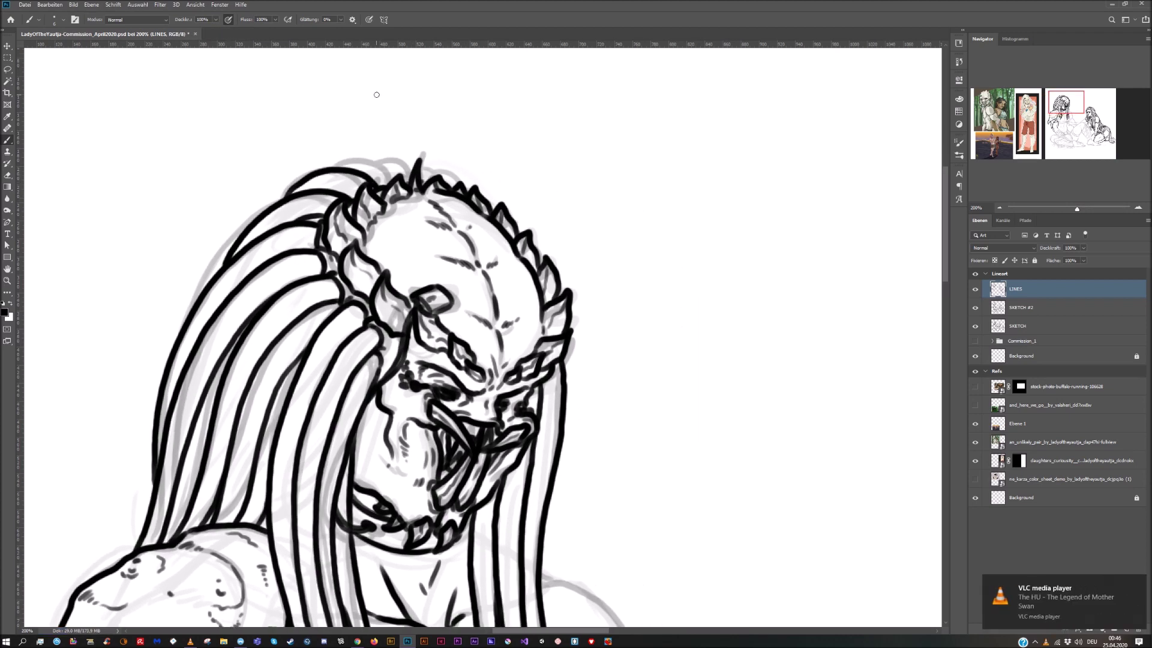
key("ctrl+z")
mouse_move(282, 201)
left_mouse_down()
mouse_move(344, 174)
mouse_move(331, 164)
mouse_move(414, 166)
mouse_move(493, 199)
left_mouse_up()
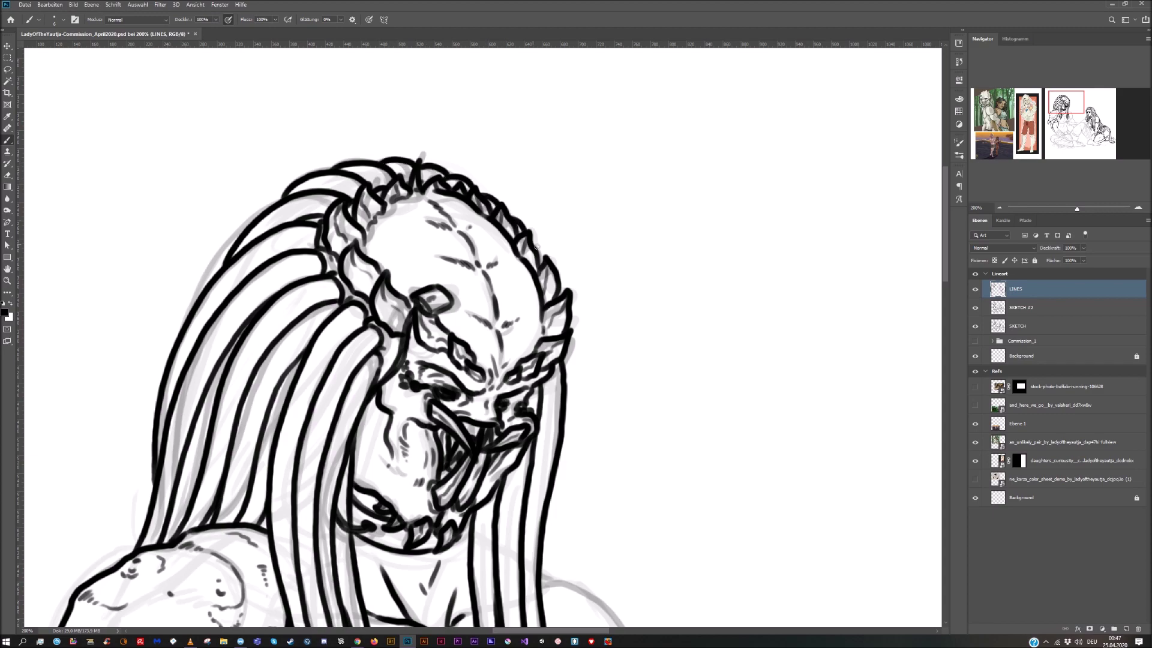
Ink the outline of his far shoulder beside the dreadlocks, zoom out to both figures and save the document
left_click_drag(639, 436, 567, 262)
left_click_drag(496, 137, 573, 501)
mouse_move(471, 358)
left_mouse_down()
mouse_move(530, 440)
mouse_move(568, 539)
left_mouse_up()
left_click_drag(570, 485, 570, 534)
key("ctrl+minus")
key("ctrl+minus")
key("ctrl+s")
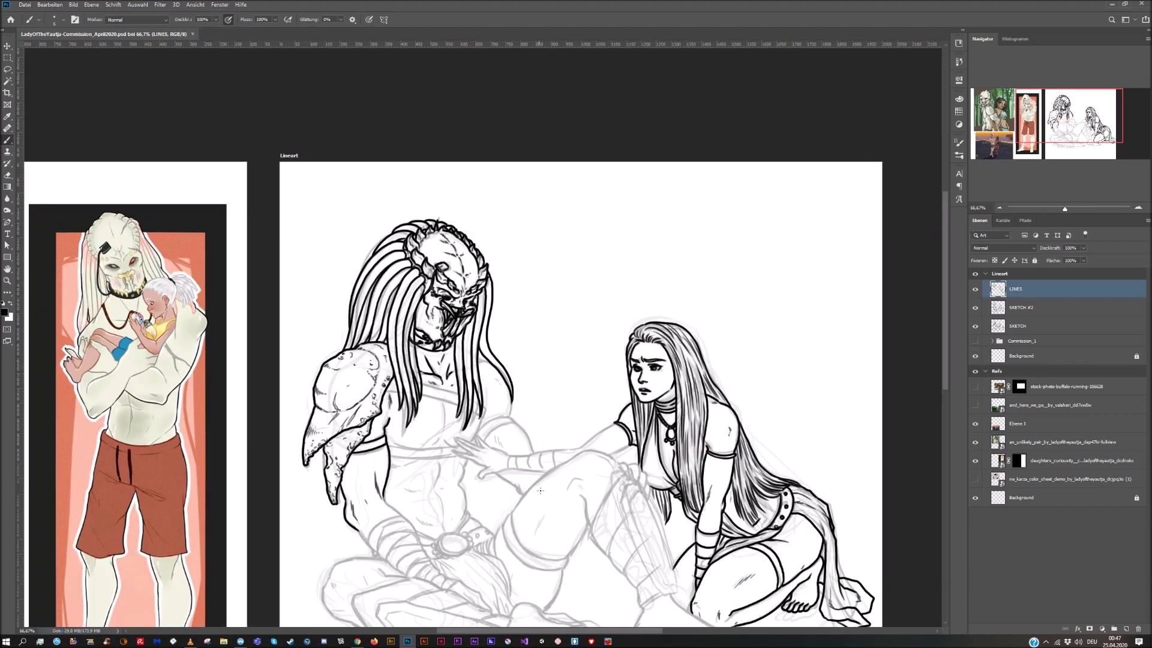
Ink the alien's near elbow and upper forearm edges, and the upper wrapping bands around that forearm
left_click_drag(870, 300, 797, 184)
key("ctrl+plus")
key("ctrl+plus")
left_click_drag(288, 396, 654, 293)
left_click_drag(330, 316, 386, 378)
left_click_drag(252, 412, 282, 460)
mouse_move(283, 459)
left_mouse_down()
mouse_move(294, 422)
mouse_move(388, 381)
mouse_move(423, 414)
left_mouse_up()
left_click_drag(351, 399, 414, 414)
left_click_drag(342, 414, 310, 491)
mouse_move(312, 462)
left_mouse_down()
mouse_move(412, 423)
mouse_move(431, 429)
left_mouse_up()
mouse_move(308, 486)
left_mouse_down()
mouse_move(336, 515)
mouse_move(428, 429)
left_mouse_up()
left_click_drag(313, 484, 367, 428)
left_click_drag(355, 484, 444, 458)
Ink the remaining overlapping wraps down the near forearm to the wrist, including their short shading strokes
left_click_drag(444, 457, 361, 284)
left_click_drag(258, 340, 282, 362)
left_click_drag(285, 362, 363, 287)
mouse_move(287, 362)
left_mouse_down()
mouse_move(312, 382)
mouse_move(374, 312)
left_mouse_up()
left_click_drag(364, 307, 391, 339)
left_click_drag(327, 362, 390, 334)
left_click_drag(342, 388, 407, 339)
mouse_move(417, 368)
left_mouse_down()
mouse_move(387, 397)
mouse_move(369, 393)
left_mouse_up()
left_click_drag(359, 376, 349, 391)
left_click_drag(416, 368, 439, 390)
mouse_move(450, 387)
left_mouse_down()
mouse_move(420, 418)
mouse_move(439, 427)
left_mouse_up()
Ink the woman's outstretched hand resting against his side, redoing the stroke along its lower edge
mouse_move(628, 157)
left_mouse_down()
mouse_move(502, 483)
mouse_move(429, 497)
left_mouse_up()
mouse_move(412, 401)
left_mouse_down()
mouse_move(320, 437)
mouse_move(354, 399)
mouse_move(327, 380)
left_mouse_up()
key("ctrl+z")
mouse_move(337, 363)
left_mouse_down()
mouse_move(280, 358)
mouse_move(327, 380)
mouse_move(261, 317)
mouse_move(325, 359)
left_mouse_up()
mouse_move(349, 339)
left_mouse_down()
mouse_move(269, 309)
mouse_move(423, 363)
left_mouse_up()
Ink both edges of the diagonal strap across his chest, passing behind the hanging dreadlocks
mouse_move(518, 510)
left_mouse_down()
mouse_move(638, 442)
mouse_move(640, 528)
left_mouse_up()
left_click_drag(174, 187, 212, 194)
mouse_move(283, 198)
left_mouse_down()
mouse_move(459, 259)
mouse_move(469, 243)
left_mouse_up()
left_click_drag(292, 169, 455, 227)
Ink the centre line and lower contours of his chest and the far side of his ribcage
left_click_drag(337, 194, 346, 198)
left_click_drag(336, 199, 349, 204)
mouse_move(338, 206)
left_mouse_down()
mouse_move(351, 210)
mouse_move(357, 314)
left_mouse_up()
key("ctrl+z")
left_click_drag(351, 226, 346, 312)
left_click_drag(338, 333, 311, 354)
left_click_drag(176, 326, 213, 348)
left_click_drag(350, 339, 366, 350)
left_click_drag(465, 267, 423, 341)
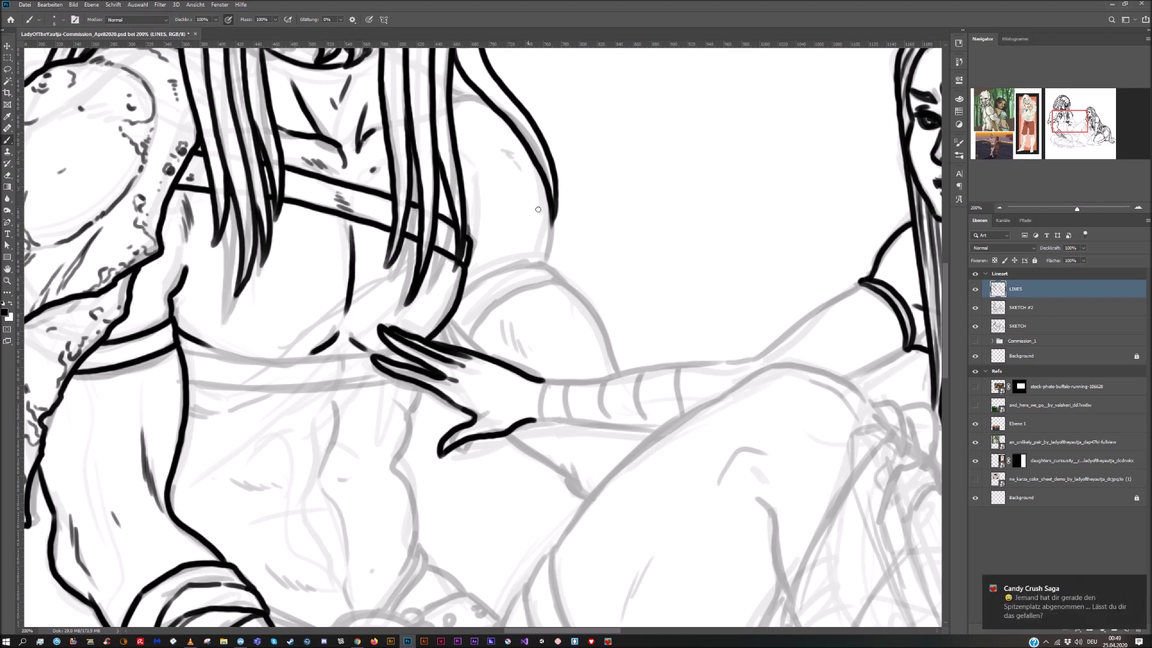
Ink the outline of his far upper arm and the armband around it
left_click_drag(675, 338, 542, 498)
left_click_drag(319, 255, 356, 264)
left_click_drag(422, 375, 419, 422)
mouse_move(330, 453)
left_mouse_down()
mouse_move(408, 424)
mouse_move(432, 443)
left_mouse_up()
mouse_move(431, 443)
left_mouse_down()
mouse_move(354, 464)
mouse_move(325, 491)
left_mouse_up()
left_click_drag(538, 466, 543, 244)
Ink his far forearm behind the woman's hand with short muscle strokes, and zoom out to both figures
left_click_drag(315, 269, 338, 257)
mouse_move(435, 223)
left_mouse_down()
mouse_move(475, 259)
mouse_move(492, 307)
left_mouse_up()
left_click_drag(379, 367, 462, 433)
left_click_drag(454, 400, 472, 410)
left_click_drag(382, 254, 385, 273)
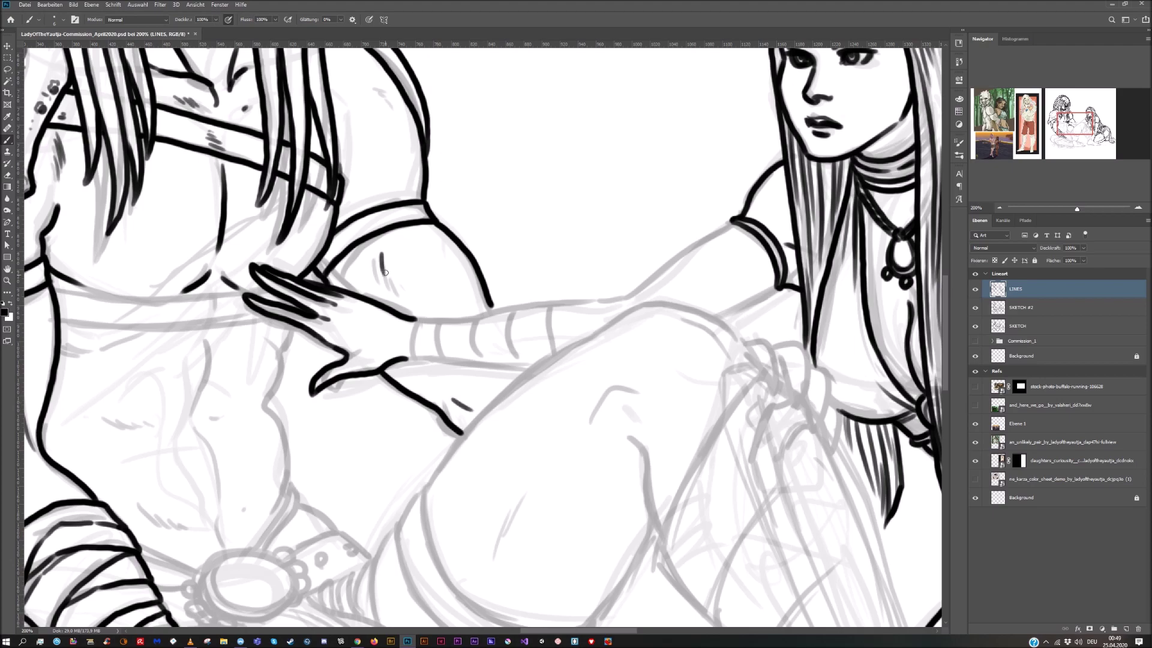
left_click_drag(1077, 209, 1062, 209)
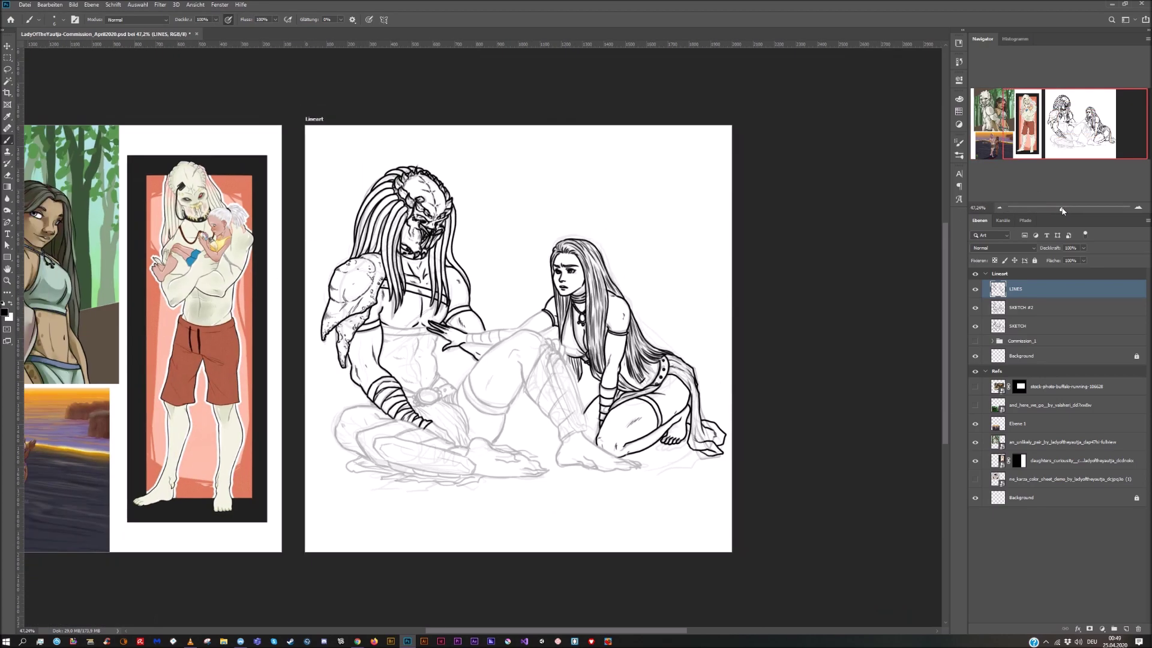
Ink the far side of his waist and the hip contour down to the belt
left_click(1138, 208)
left_click(1139, 208)
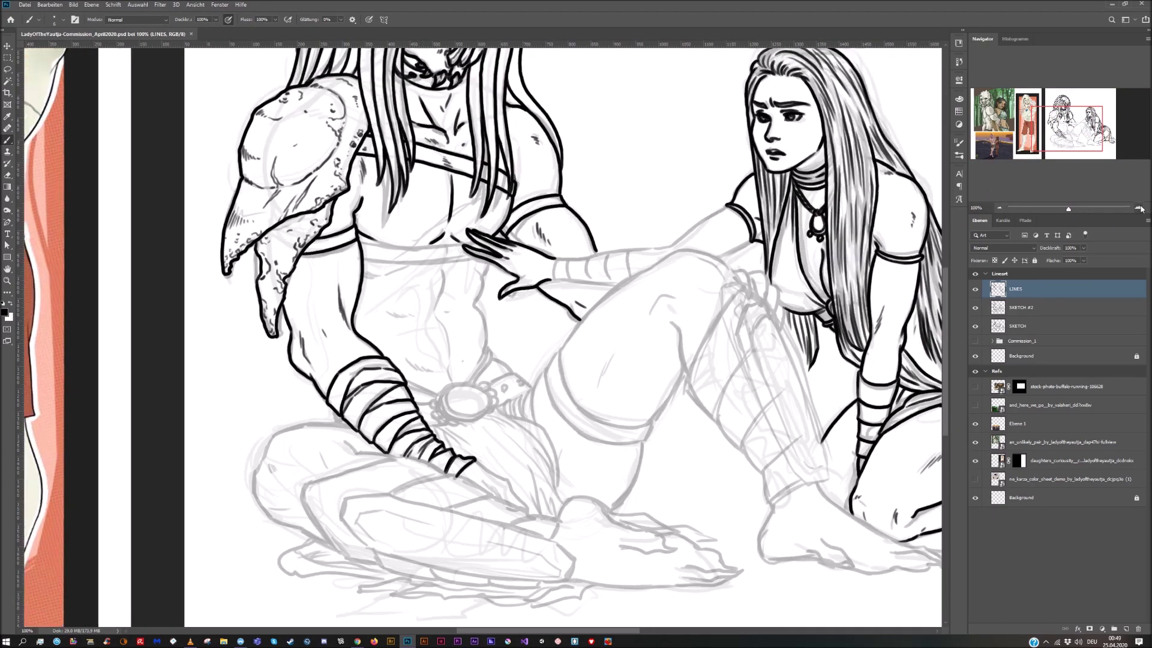
left_click(1138, 207)
mouse_move(497, 196)
left_mouse_down()
mouse_move(469, 274)
mouse_move(487, 360)
mouse_move(459, 417)
left_mouse_up()
left_click_drag(487, 353, 465, 424)
left_click_drag(493, 369, 540, 403)
Ink the abdominal centre line and the short hatched muscle marks on his stomach
left_click_drag(408, 225, 426, 406)
left_click_drag(347, 375, 401, 398)
left_click_drag(440, 390, 464, 365)
left_click_drag(415, 292, 441, 280)
left_click_drag(378, 297, 340, 292)
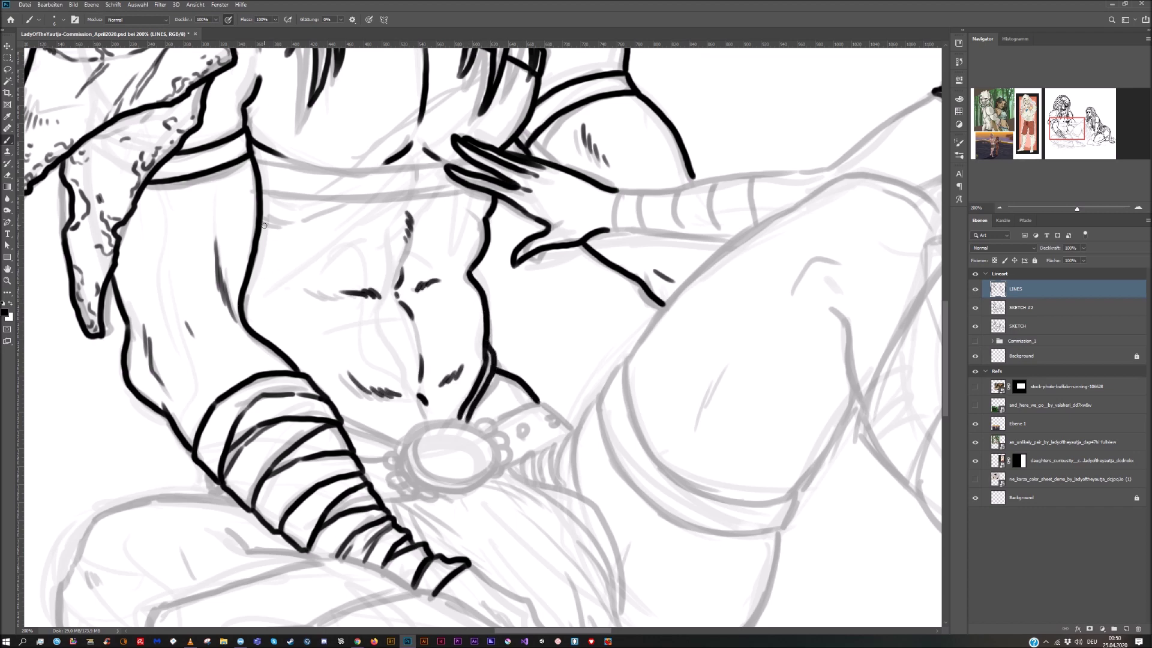
left_click_drag(327, 217, 264, 232)
left_click_drag(465, 209, 482, 219)
Ink both edges of the horizontal band beneath his chest up to the woman's fingers, and save the document
scroll(301, 302, "up", 3)
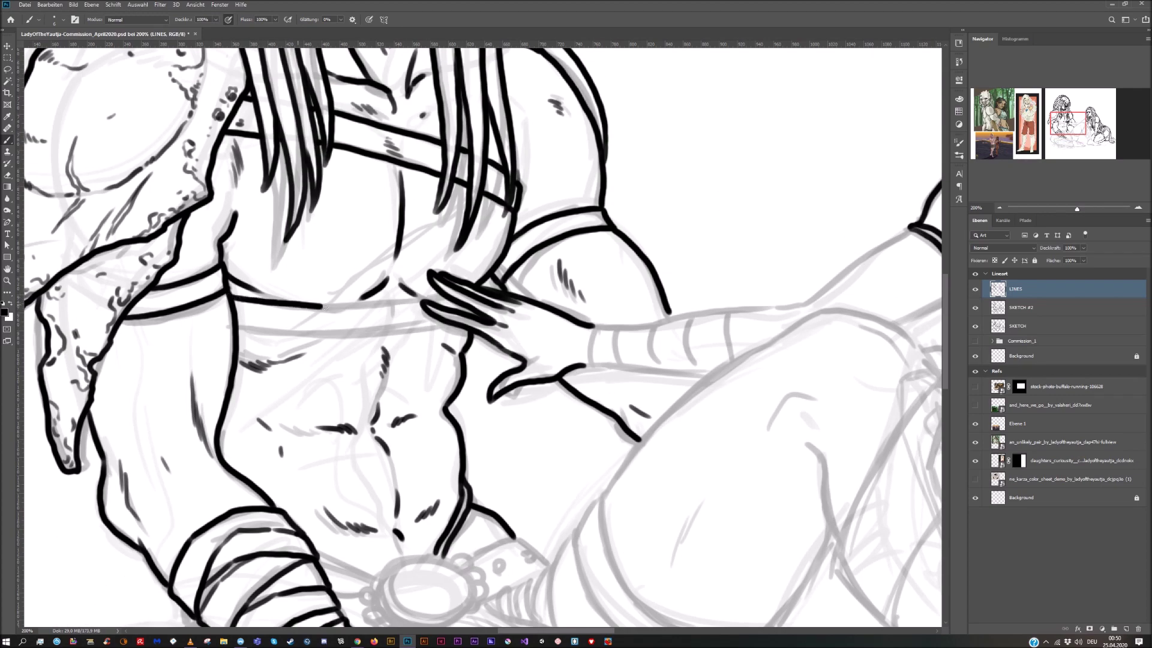
mouse_move(232, 296)
left_mouse_down()
mouse_move(299, 306)
mouse_move(445, 297)
left_mouse_up()
left_click_drag(235, 328, 450, 327)
key("e")
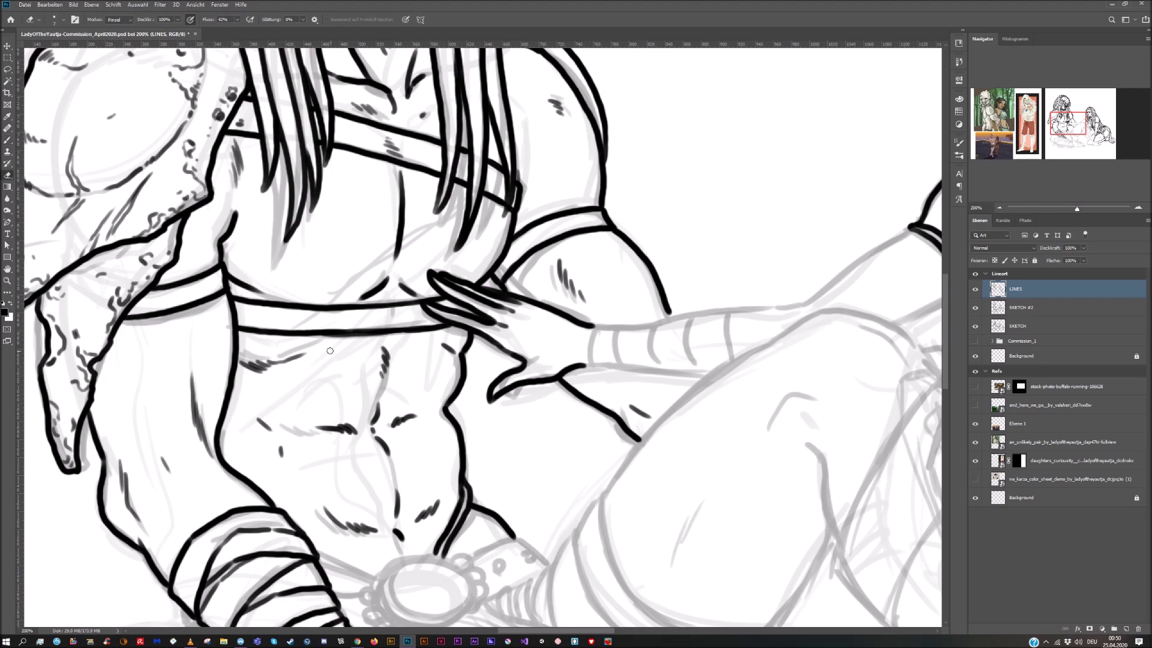
key("b")
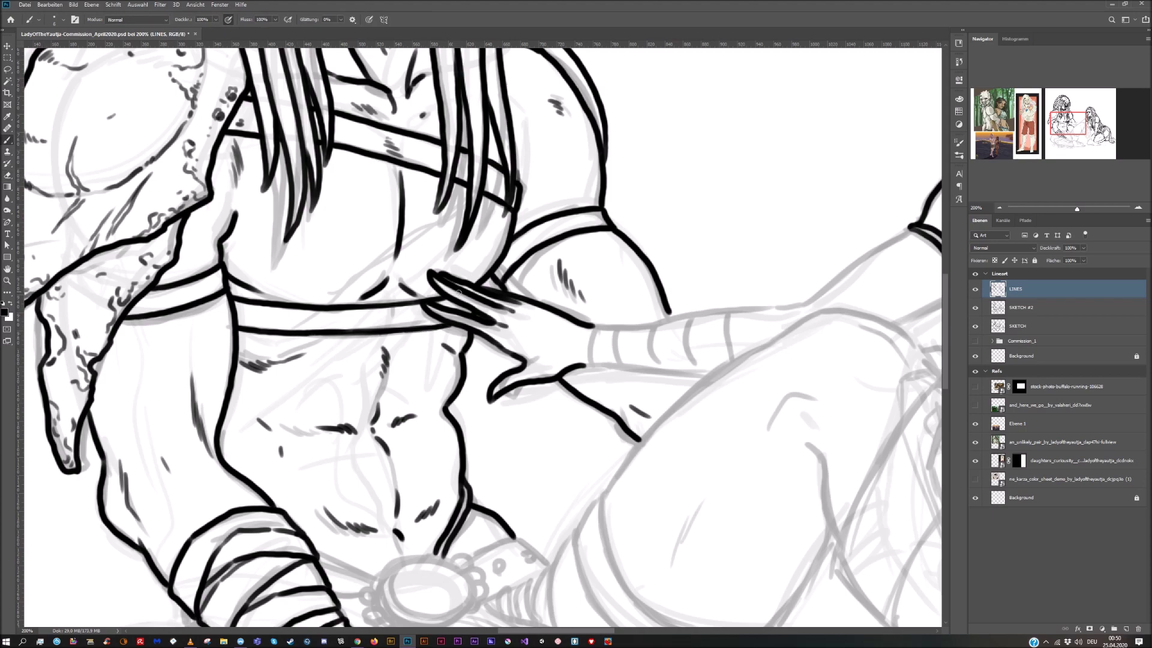
key("ctrl+minus")
left_click_drag(529, 426, 499, 329)
key("ctrl+s")
Ink the oval belt buckle with its double outline and beaded rim
key("ctrl+plus")
mouse_move(343, 363)
left_mouse_down()
mouse_move(345, 422)
mouse_move(410, 384)
mouse_move(342, 367)
mouse_move(321, 384)
mouse_move(384, 427)
mouse_move(411, 396)
mouse_move(328, 375)
mouse_move(384, 431)
mouse_move(412, 384)
left_mouse_up()
key("e")
key("b")
left_click(50, 5)
left_click(55, 13)
mouse_move(315, 389)
left_mouse_down()
mouse_move(309, 407)
mouse_move(330, 429)
left_mouse_up()
left_click_drag(309, 386, 319, 379)
mouse_move(376, 360)
left_mouse_down()
mouse_move(421, 393)
mouse_move(414, 416)
left_mouse_up()
Ink the belt on both sides of the buckle with its round studs, and zoom out to both figures
mouse_move(258, 364)
left_mouse_down()
mouse_move(310, 388)
mouse_move(324, 379)
left_mouse_up()
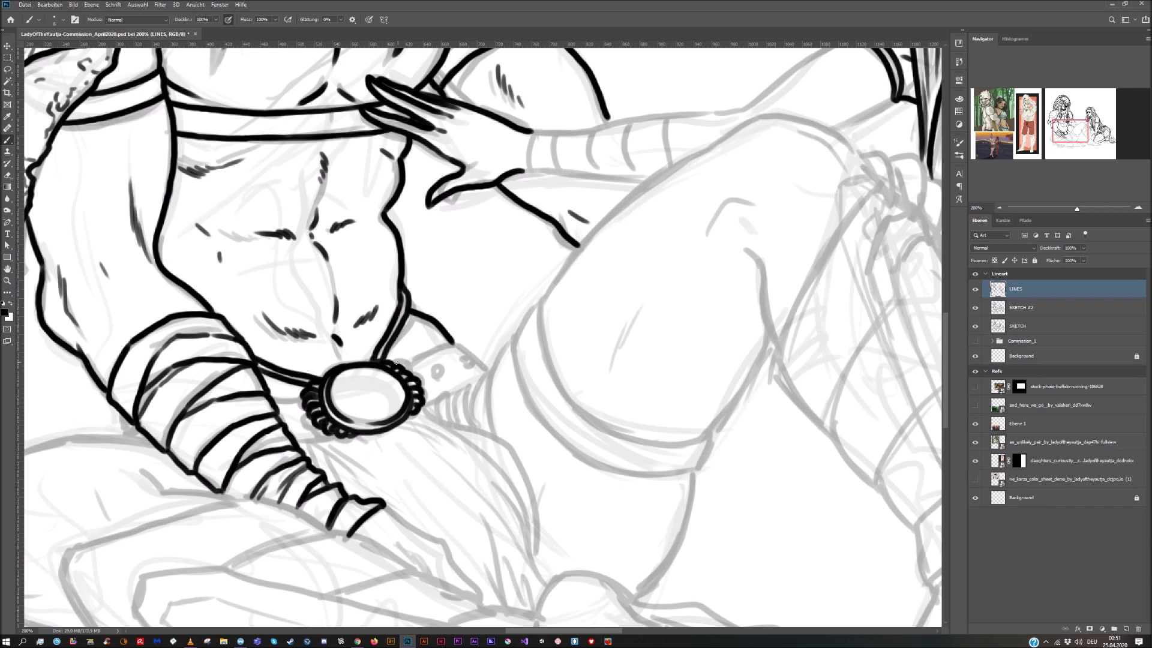
mouse_move(404, 363)
left_mouse_down()
mouse_move(461, 345)
mouse_move(437, 379)
left_mouse_up()
left_click_drag(462, 362, 487, 368)
left_click_drag(274, 398, 309, 400)
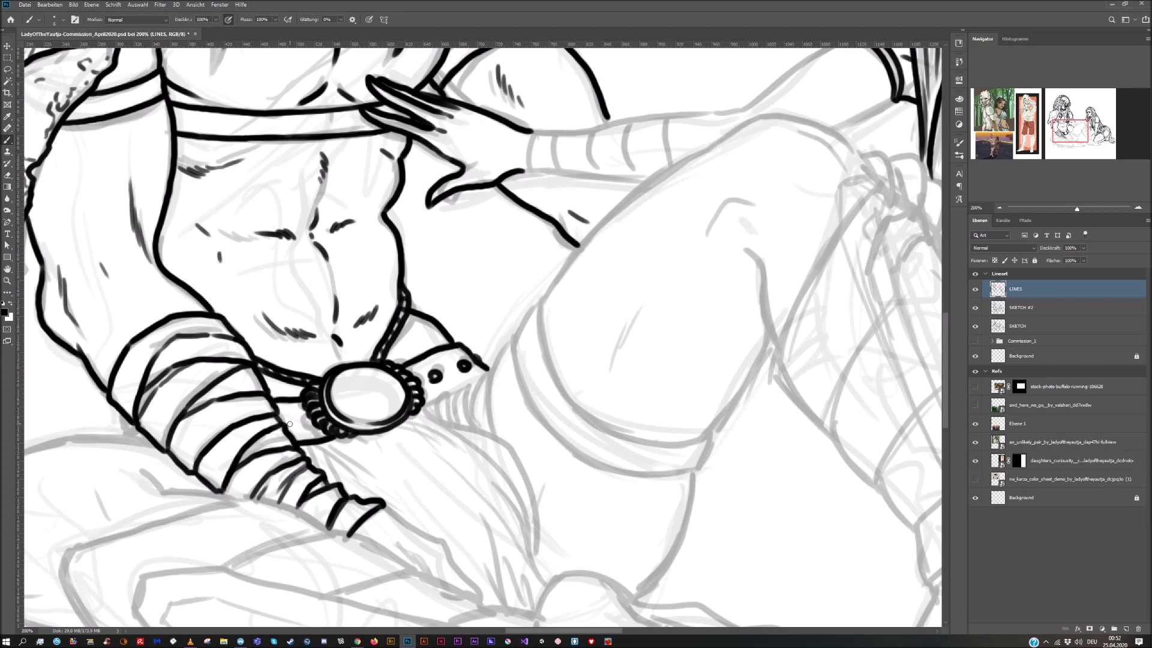
key("ctrl+minus")
key("ctrl+minus")
key("ctrl+minus")
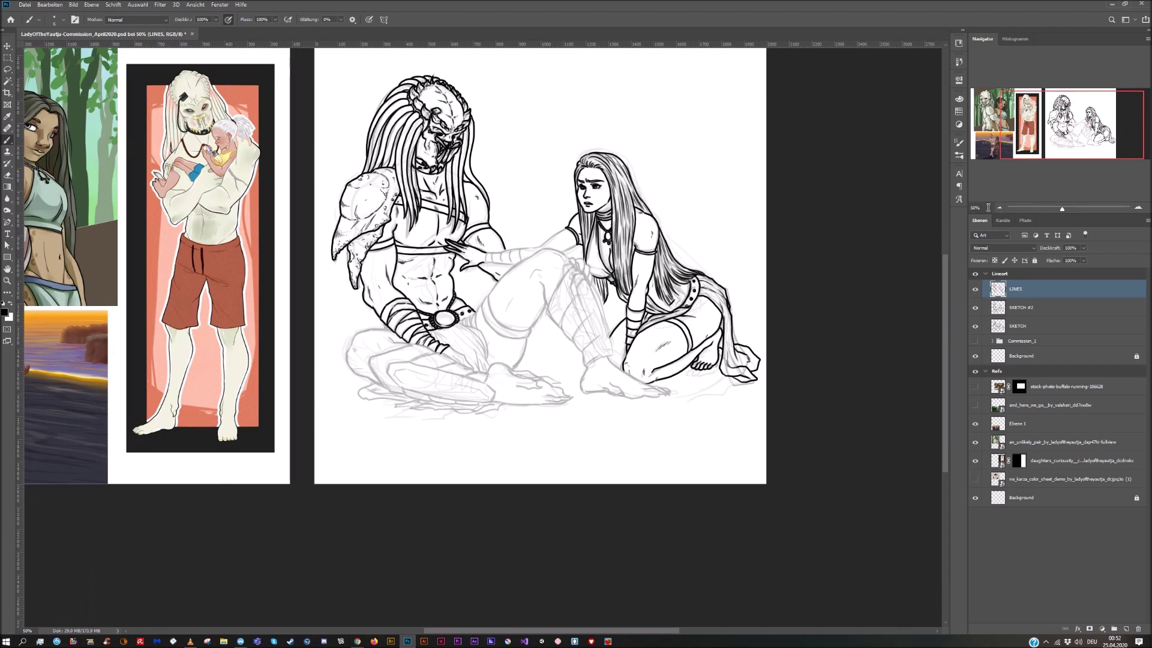
On the SKETCH #2 layer, erase the old shin lines and resketch both shins with overlapping plates
left_click(990, 309)
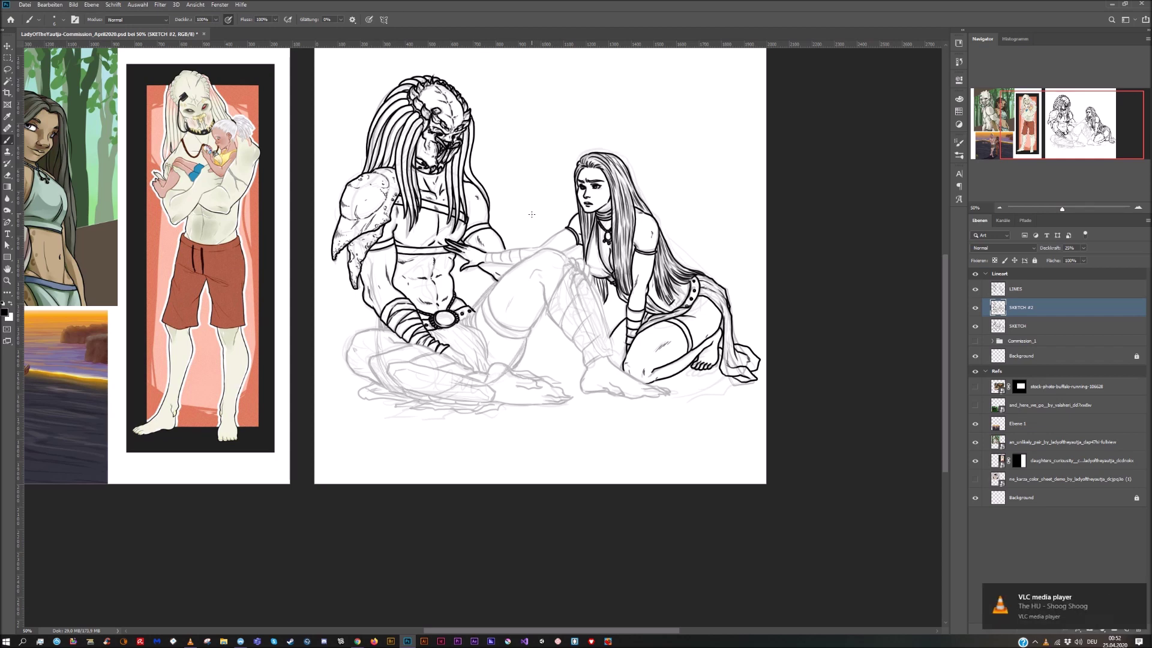
key("e")
left_click(59, 19)
left_click(67, 49)
mouse_move(396, 363)
left_mouse_down()
mouse_move(469, 401)
mouse_move(489, 390)
left_mouse_up()
left_click_drag(582, 290, 606, 346)
key("b")
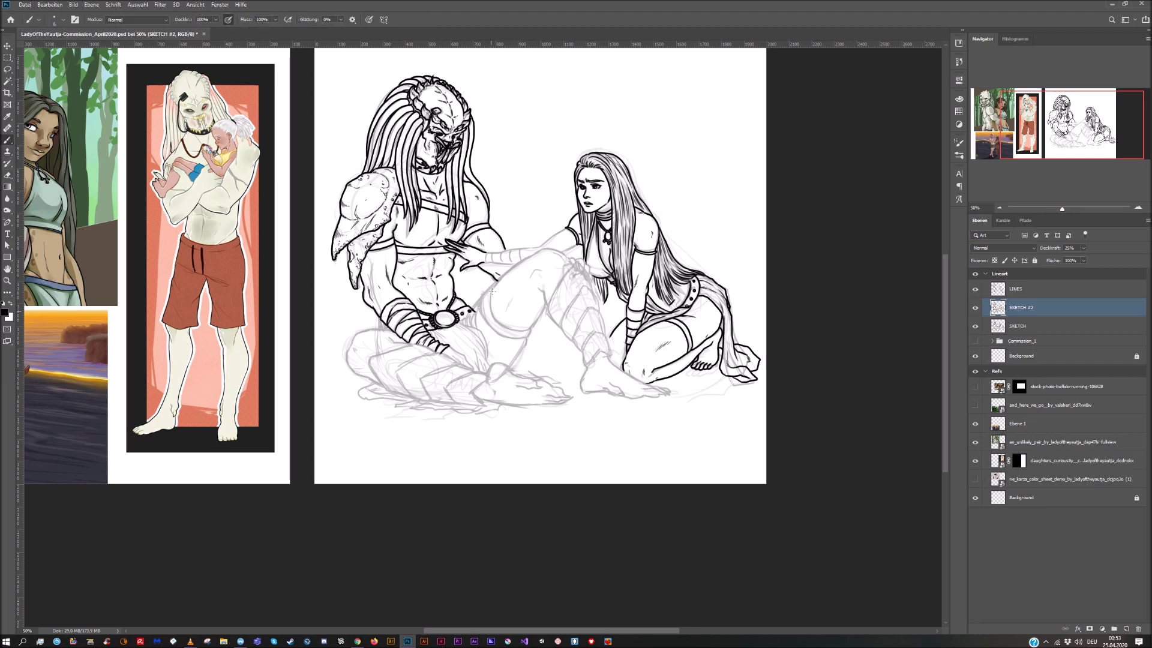
key("e")
key("alt+]")
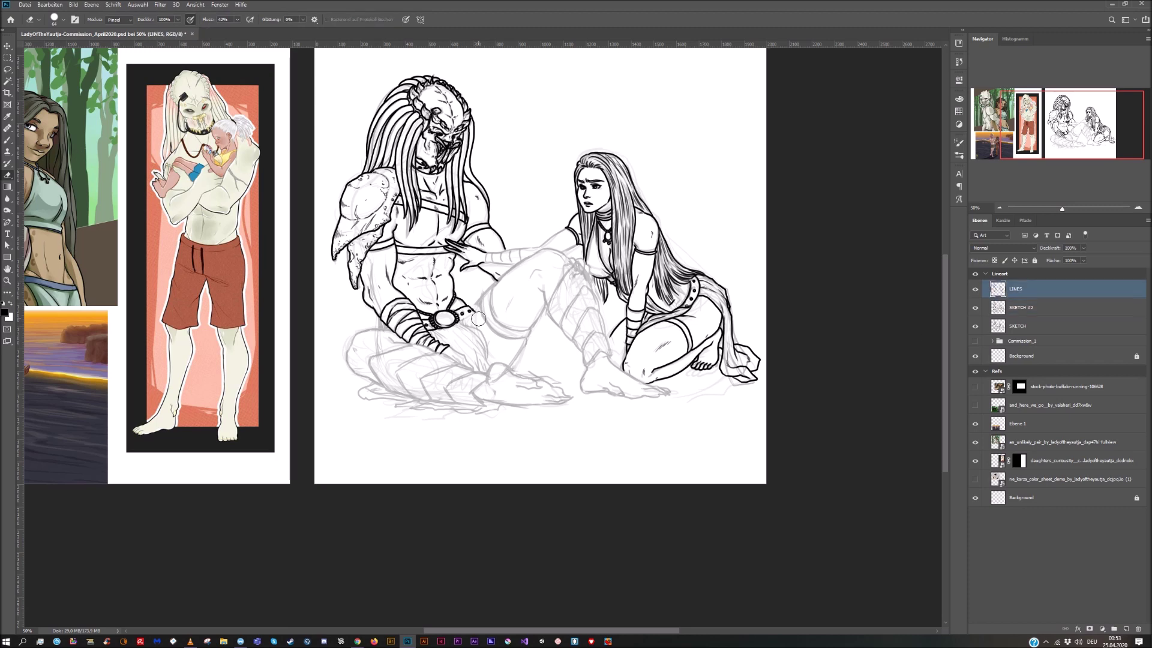
left_click(9, 143)
left_click_drag(481, 296, 472, 319)
key("ctrl+z")
key("alt+[")
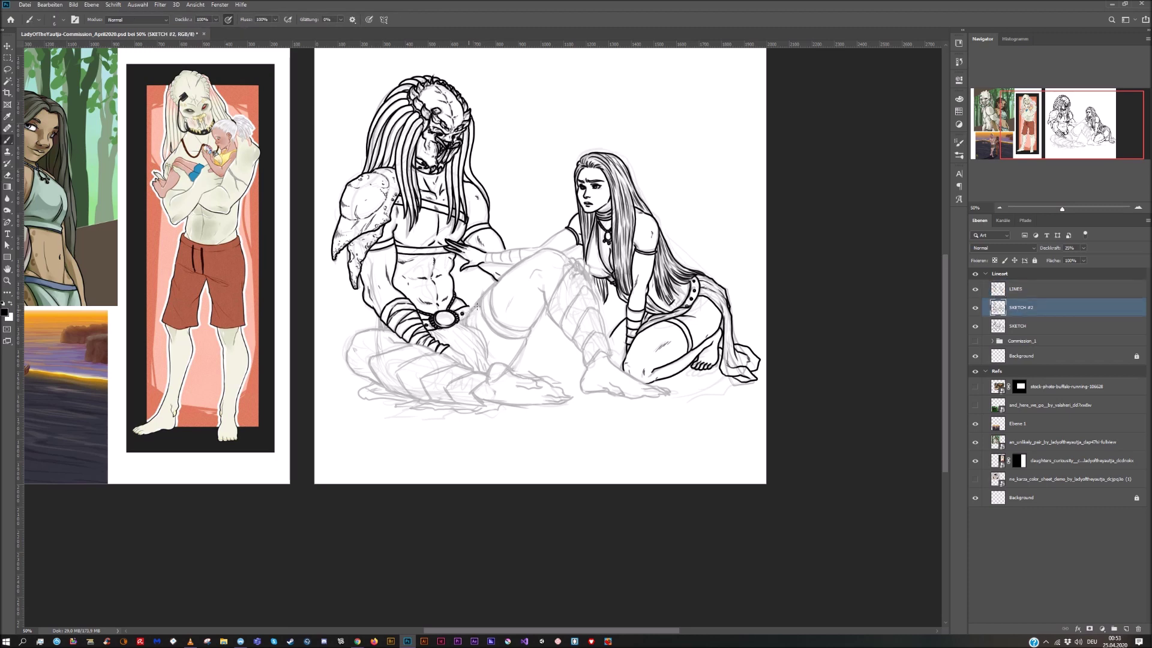
Lasso the crossed leg's foot on the SKETCH #2 layer and shift it slightly farther from the ankle
key("ctrl+plus")
key("ctrl+plus")
key("l")
mouse_move(592, 406)
left_mouse_down()
mouse_move(596, 432)
mouse_move(594, 406)
left_mouse_up()
key("v")
left_click_drag(634, 465, 649, 467)
key("ctrl+d")
Resketch the lower edge of the crossed leg's shin and erase stray sketch lines at its knee and ankle
key("b")
key("alt+]")
key("alt+[")
mouse_move(253, 402)
left_mouse_down()
mouse_move(288, 444)
mouse_move(465, 458)
left_mouse_up()
key("e")
left_click_drag(321, 396, 313, 427)
left_click_drag(480, 434, 453, 457)
Sketch curved overlapping plates across the crossed leg's shin, then make LINES the active layer and zoom out
key("b")
left_click_drag(312, 420, 378, 376)
left_click_drag(331, 366, 383, 360)
left_click_drag(299, 448, 351, 384)
mouse_move(351, 461)
left_mouse_down()
mouse_move(363, 423)
mouse_move(432, 397)
left_mouse_up()
mouse_move(403, 465)
left_mouse_down()
mouse_move(460, 420)
mouse_move(501, 477)
left_mouse_up()
key("alt+]")
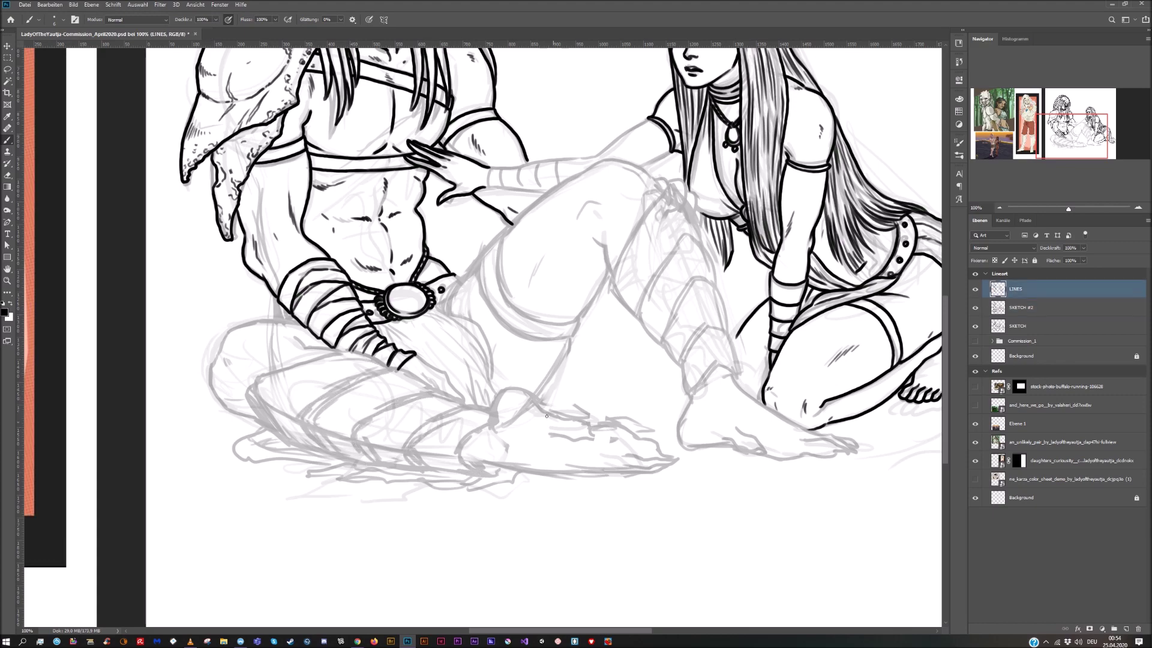
key("ctrl+minus")
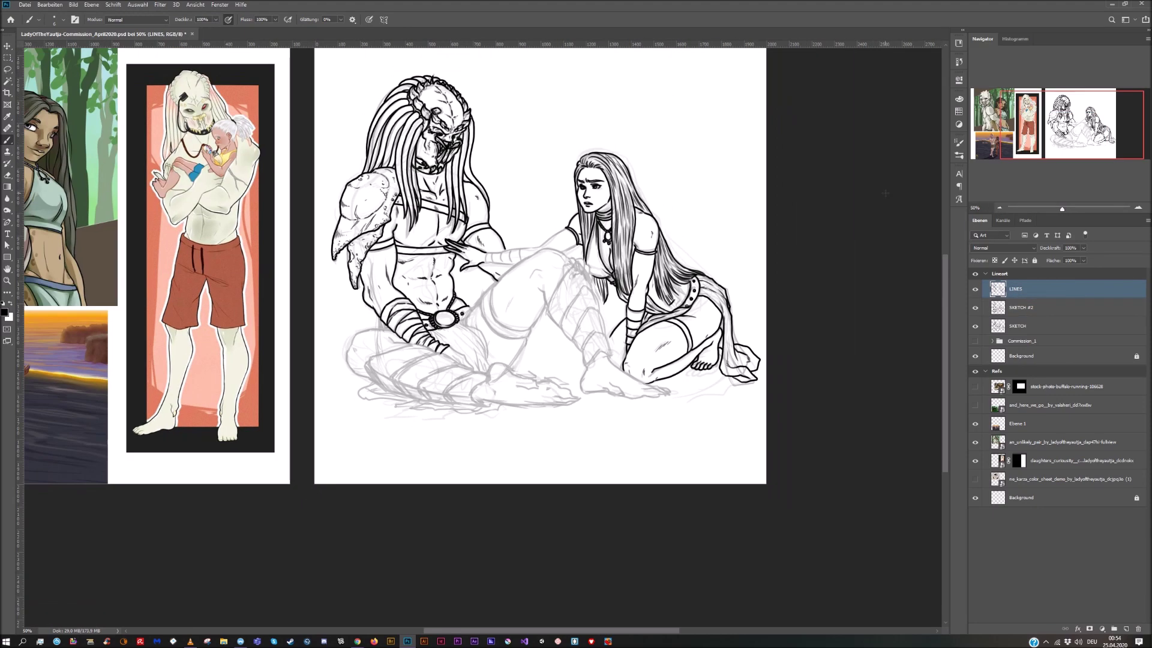
Erase the raised leg on the SKETCH #2 layer and resketch its main outline from thigh to foot
key("e")
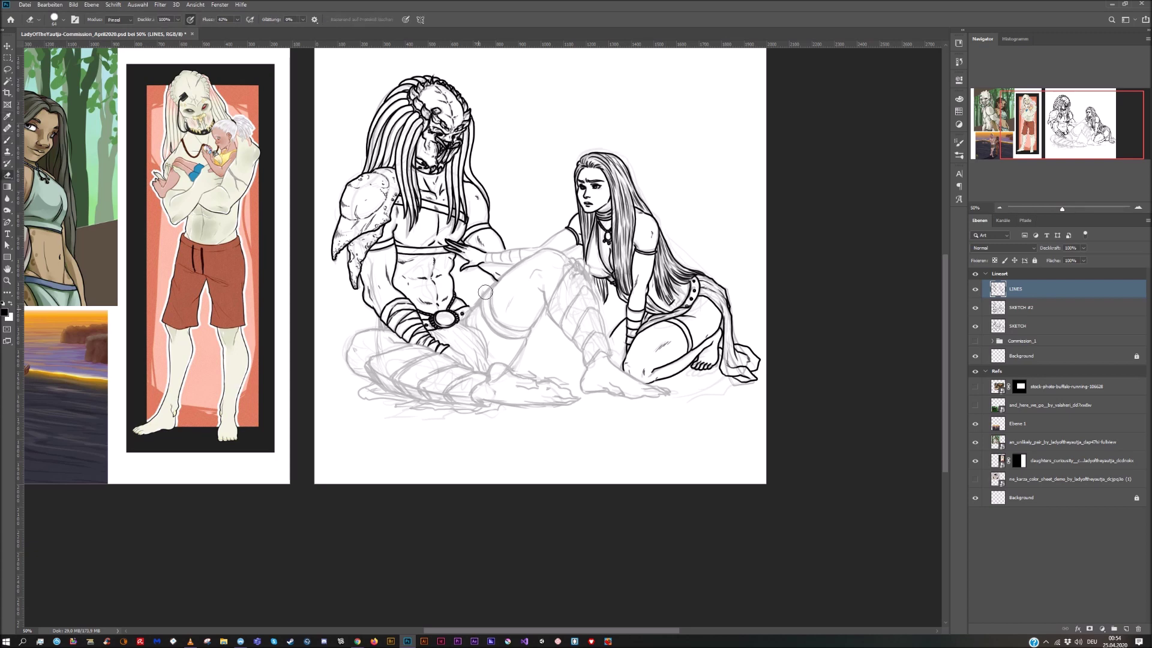
key("alt+[")
left_click_drag(480, 324, 593, 303)
key("b")
mouse_move(469, 324)
left_mouse_down()
mouse_move(519, 244)
mouse_move(560, 259)
mouse_move(582, 377)
left_mouse_up()
left_click_drag(554, 253, 610, 364)
mouse_move(581, 364)
left_mouse_down()
mouse_move(620, 400)
mouse_move(665, 396)
left_mouse_up()
left_click_drag(626, 366, 661, 386)
Resketch the underside of the raised thigh, its band and the loincloth edge beside it
left_click_drag(533, 322, 511, 368)
left_click_drag(489, 328, 471, 368)
left_click_drag(474, 303, 522, 335)
left_click_drag(516, 358, 564, 376)
mouse_move(533, 314)
left_mouse_down()
mouse_move(575, 283)
mouse_move(525, 315)
left_mouse_up()
Sketch overlapping plates down the raised leg's shin and refine the ankle and foot lines
left_click_drag(575, 248, 555, 272)
left_click_drag(532, 313, 522, 328)
left_click_drag(572, 281, 544, 333)
left_click_drag(565, 333, 542, 354)
left_click_drag(582, 302, 560, 342)
mouse_move(588, 329)
left_mouse_down()
mouse_move(558, 362)
mouse_move(582, 375)
left_mouse_up()
left_click_drag(640, 355, 600, 382)
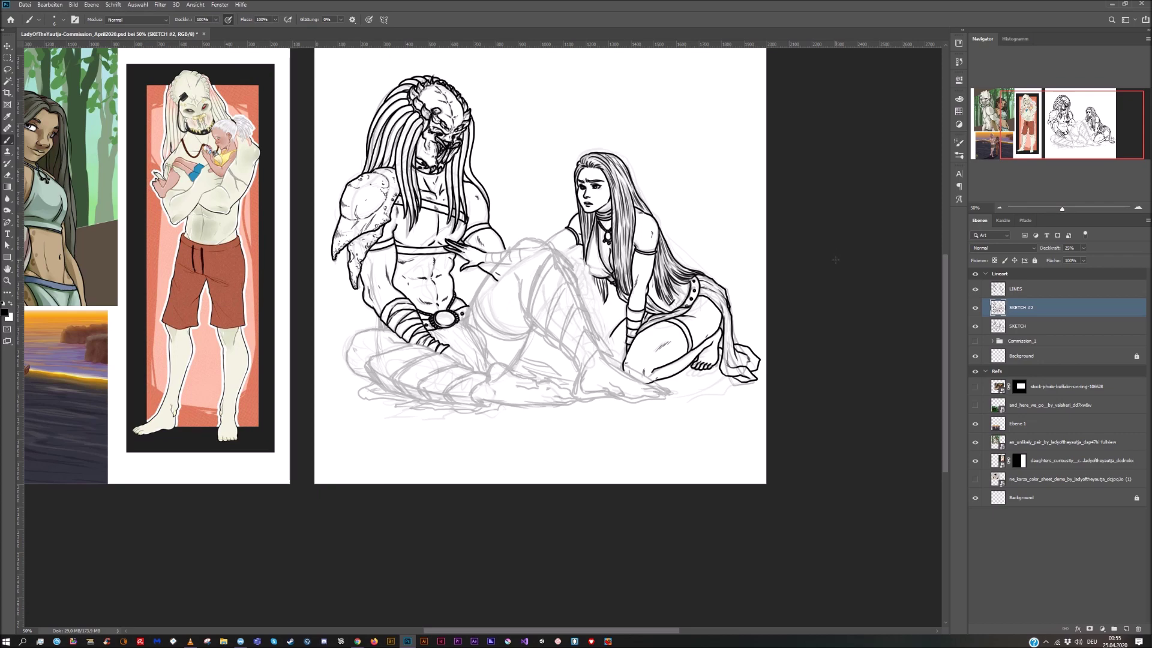
On the LINES layer, ink the outline of the crossed leg's first shin plate at the knee
left_click(1027, 289)
key("ctrl+plus")
key("ctrl+plus")
left_click_drag(331, 452, 263, 420)
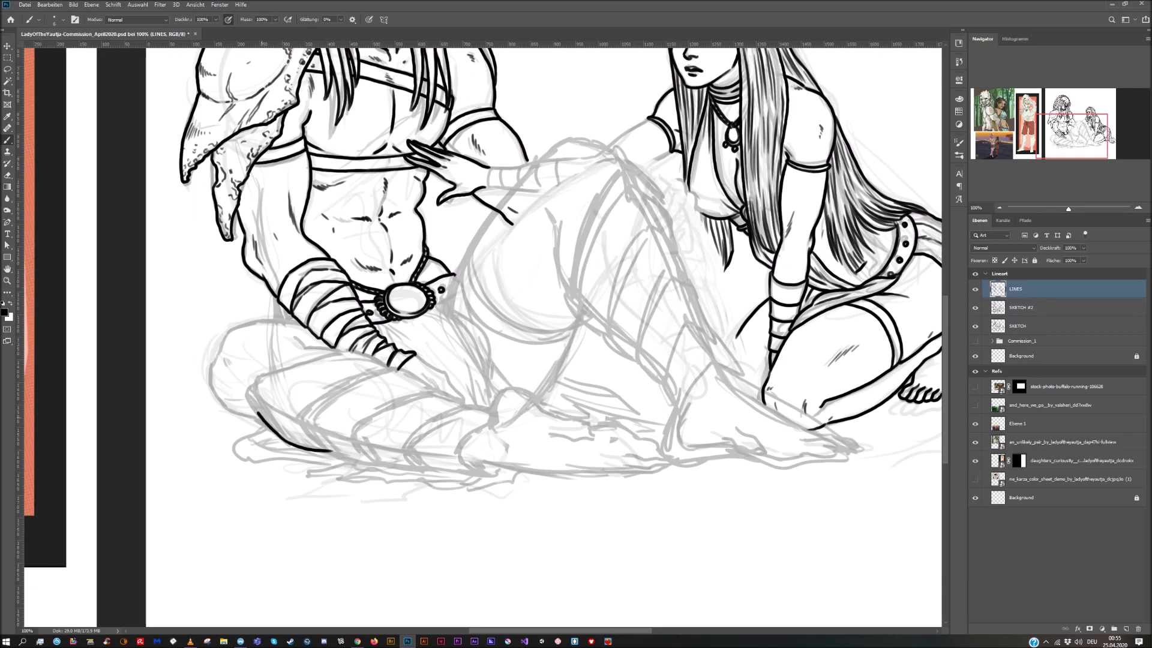
left_click_drag(270, 378, 389, 363)
left_click_drag(309, 413, 396, 372)
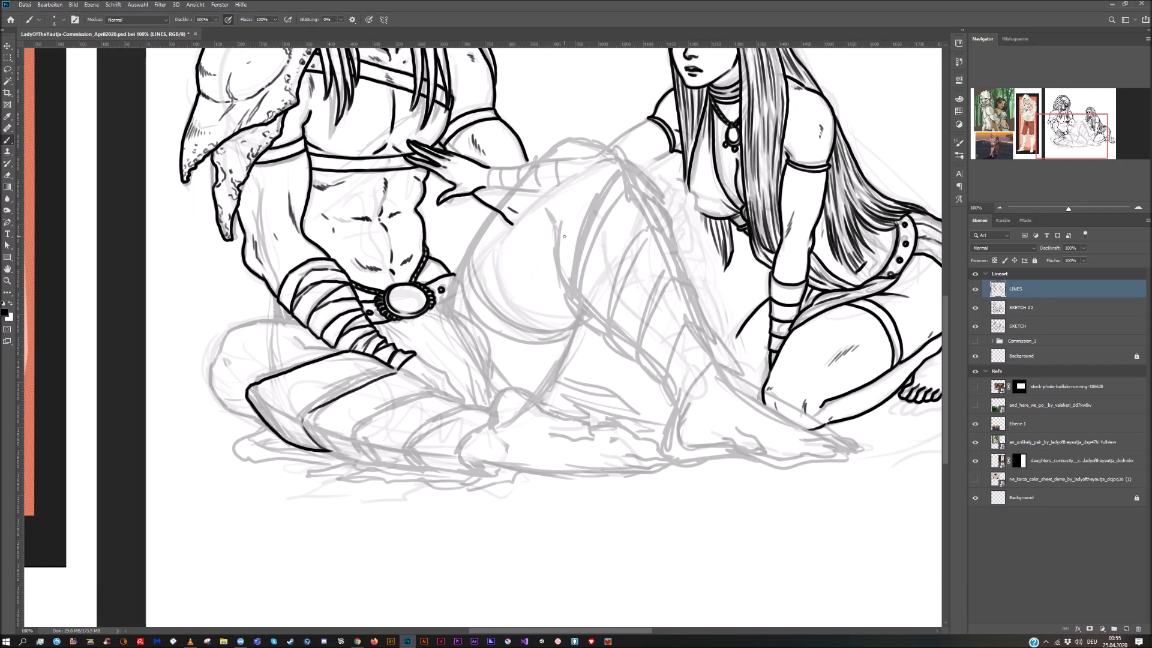
Ink the overlapping plates along the middle of the crossed leg's shin on the LINES layer
key("ctrl+plus")
key("e")
mouse_move(234, 378)
left_mouse_down()
mouse_move(300, 399)
mouse_move(292, 390)
mouse_move(312, 410)
left_mouse_up()
key("b")
left_click_drag(178, 565, 275, 588)
left_click_drag(271, 585, 233, 545)
left_click_drag(230, 531, 386, 443)
left_click_drag(316, 406, 392, 443)
left_click_drag(392, 443, 348, 252)
left_click_drag(234, 397, 330, 407)
left_click_drag(276, 364, 404, 278)
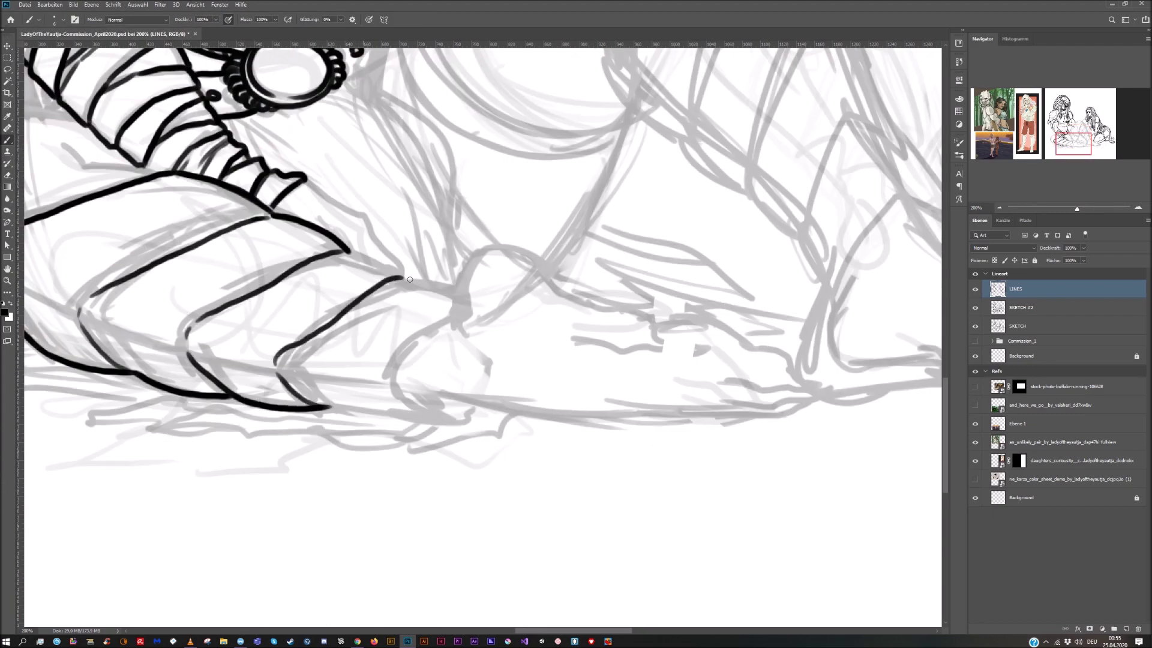
Ink the last plate at the crossed leg's ankle, closing its upper and lower edges
left_click_drag(345, 252, 407, 278)
mouse_move(321, 410)
left_mouse_down()
mouse_move(384, 379)
mouse_move(451, 312)
left_mouse_up()
left_click_drag(403, 276, 447, 281)
key("ctrl+minus")
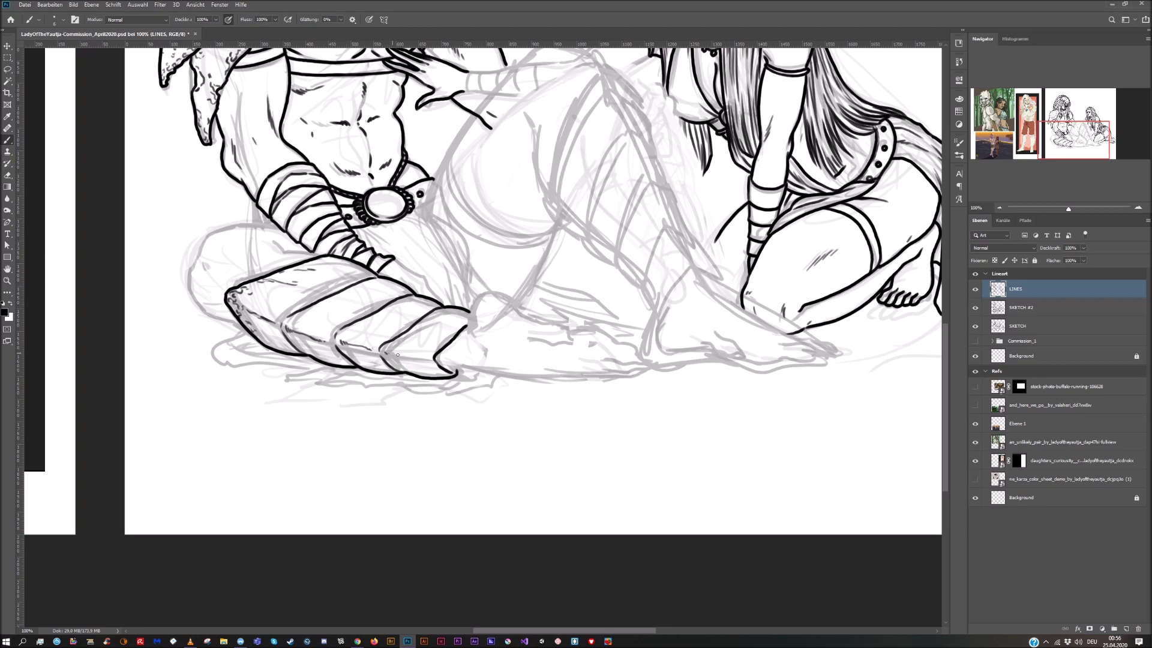
Ink the crossed leg's ankle, foot and toes
left_click_drag(585, 265, 652, 319)
left_click_drag(505, 419, 671, 433)
left_click_drag(685, 449, 444, 450)
mouse_move(290, 383)
left_mouse_down()
mouse_move(333, 349)
mouse_move(385, 377)
left_mouse_up()
key("ctrl+z")
mouse_move(301, 374)
left_mouse_down()
mouse_move(361, 375)
mouse_move(572, 450)
left_mouse_up()
On the SKETCH #2 layer, erase and resketch the bent knee behind the crossed leg's shin plates
left_click(1021, 311)
key("y")
left_click(6, 177)
mouse_move(244, 384)
left_mouse_down()
mouse_move(297, 360)
mouse_move(354, 361)
left_mouse_up()
left_click_drag(1068, 210, 1066, 209)
key("b")
mouse_move(369, 338)
left_mouse_down()
mouse_move(311, 360)
mouse_move(337, 413)
left_mouse_up()
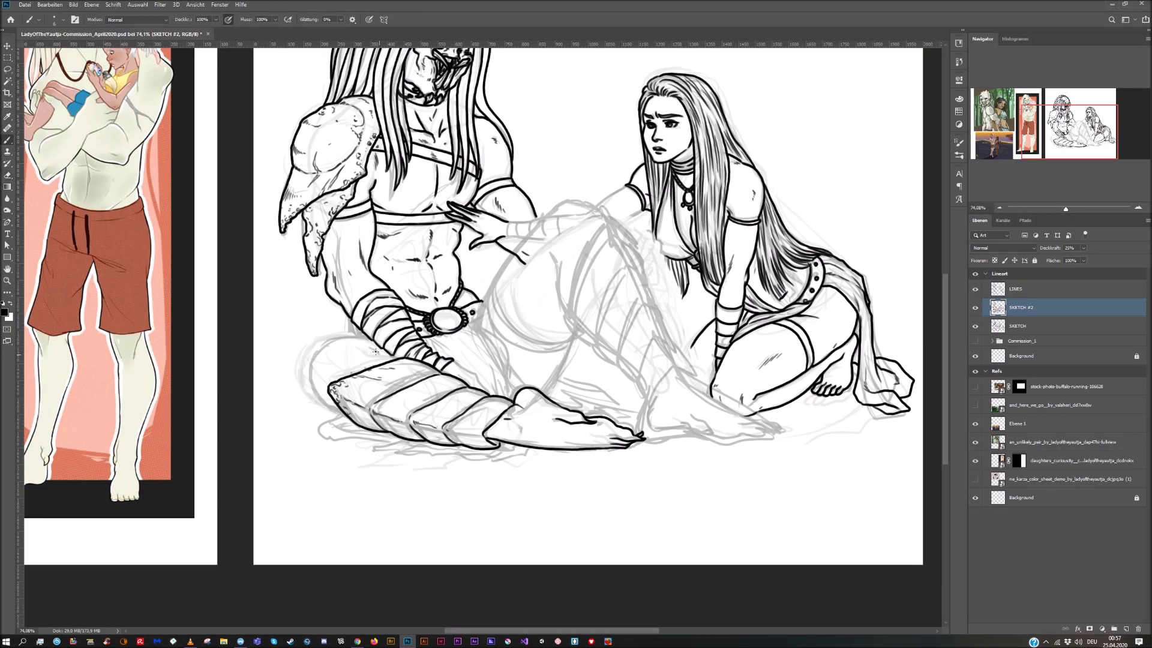
Lower the opacity of the SKETCH #2 layer, hide the SKETCH layer and make LINES the active layer
left_click(1032, 289)
left_click(1033, 307)
left_click(1083, 248)
left_click_drag(1077, 259, 1071, 259)
left_click(974, 326)
left_click(1033, 289)
Ink the crossed leg's knee and thigh contour and add fine texture strokes to its shin plates
left_click(1138, 208)
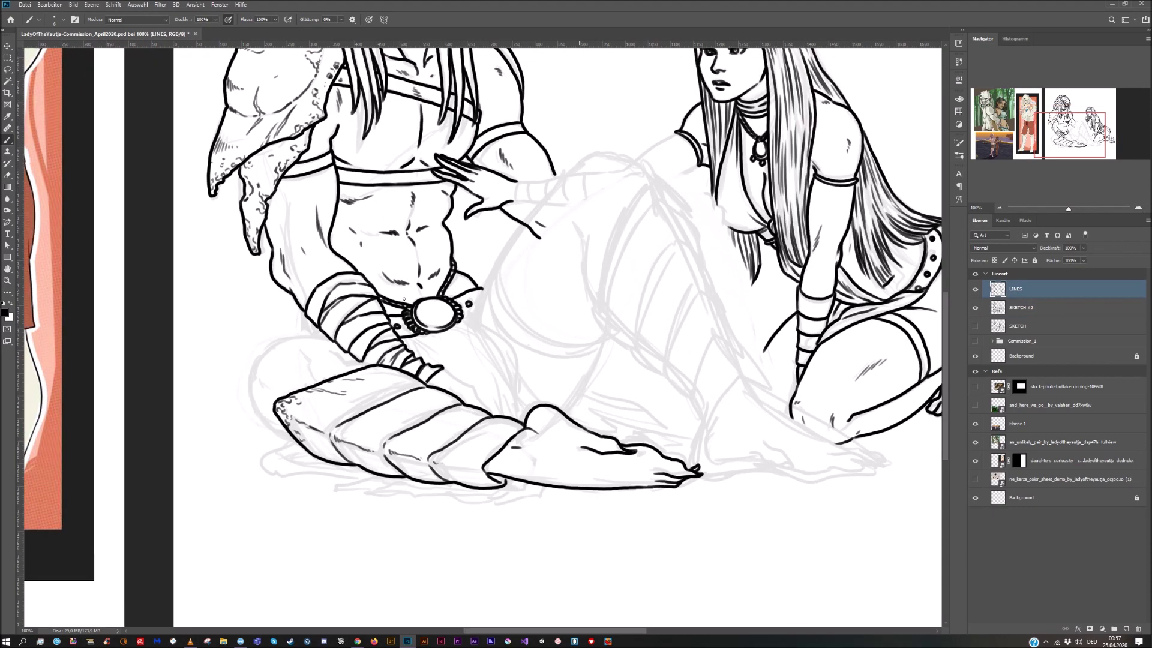
left_click_drag(254, 383, 277, 429)
left_click_drag(254, 383, 304, 338)
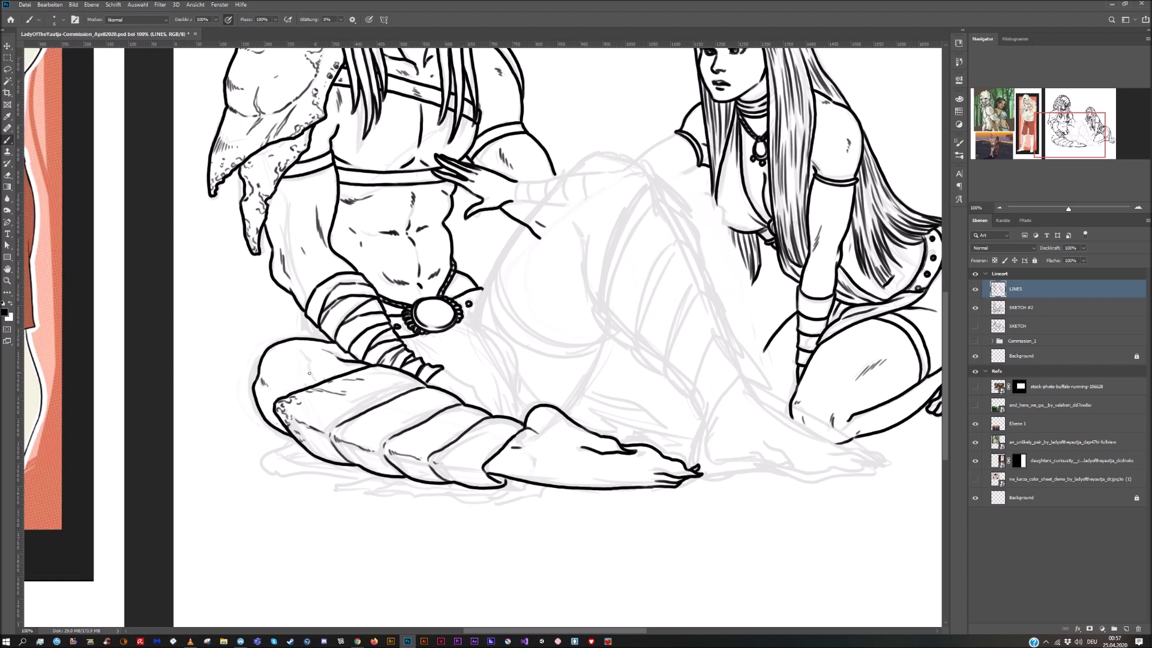
key("alt+b")
key("Escape")
left_click_drag(412, 338, 433, 356)
key("e")
key("b")
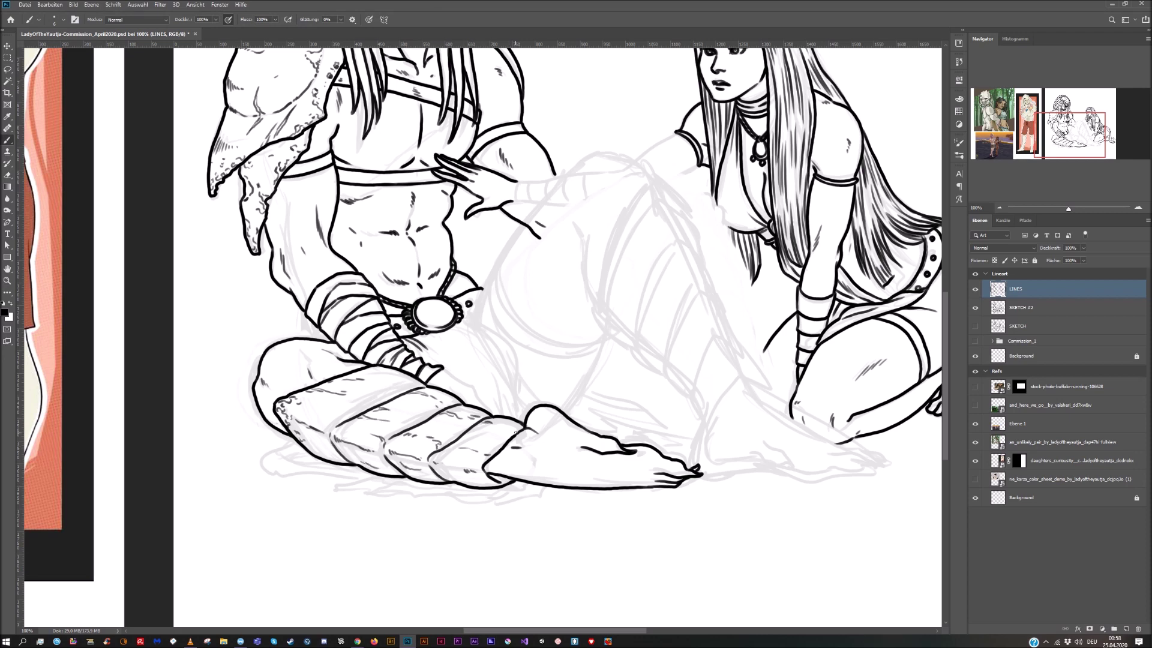
Ink the alien's hand resting on his leg and the loincloth folds beside it
left_click_drag(446, 370, 499, 411)
left_click_drag(483, 329, 521, 401)
left_click_drag(489, 360, 508, 416)
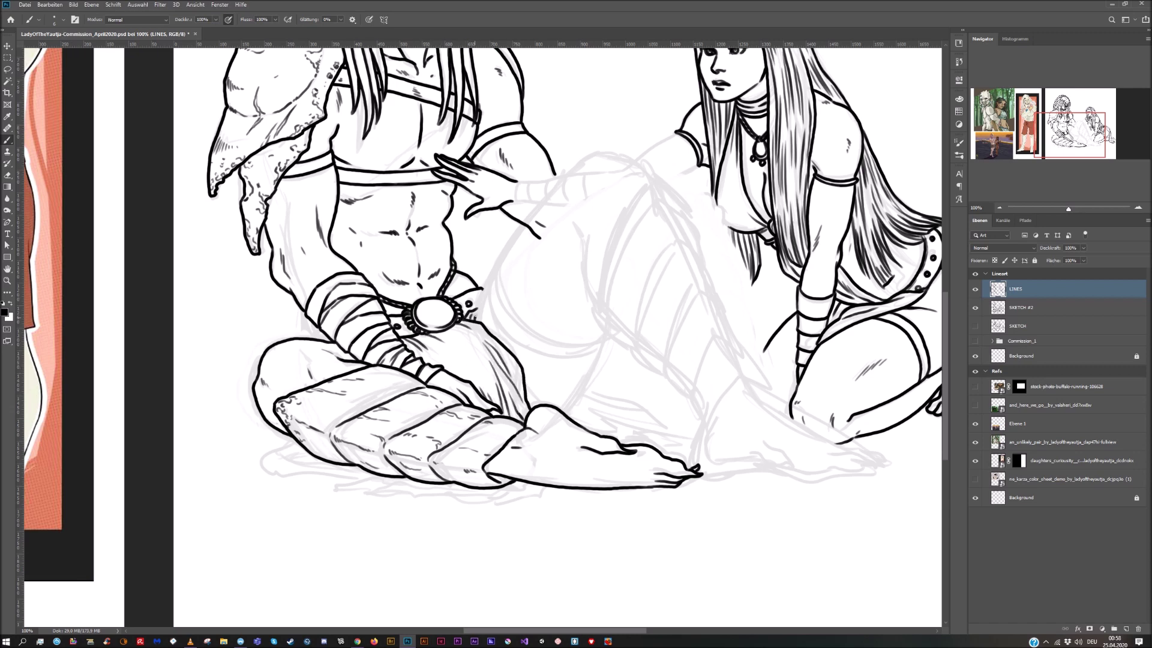
Ink the two curved lines of the band around the raised thigh
mouse_move(491, 281)
left_mouse_down()
mouse_move(507, 333)
mouse_move(598, 350)
left_mouse_up()
left_click_drag(499, 274, 605, 333)
key("ctrl+z")
mouse_move(499, 269)
left_mouse_down()
mouse_move(531, 333)
mouse_move(598, 341)
left_mouse_up()
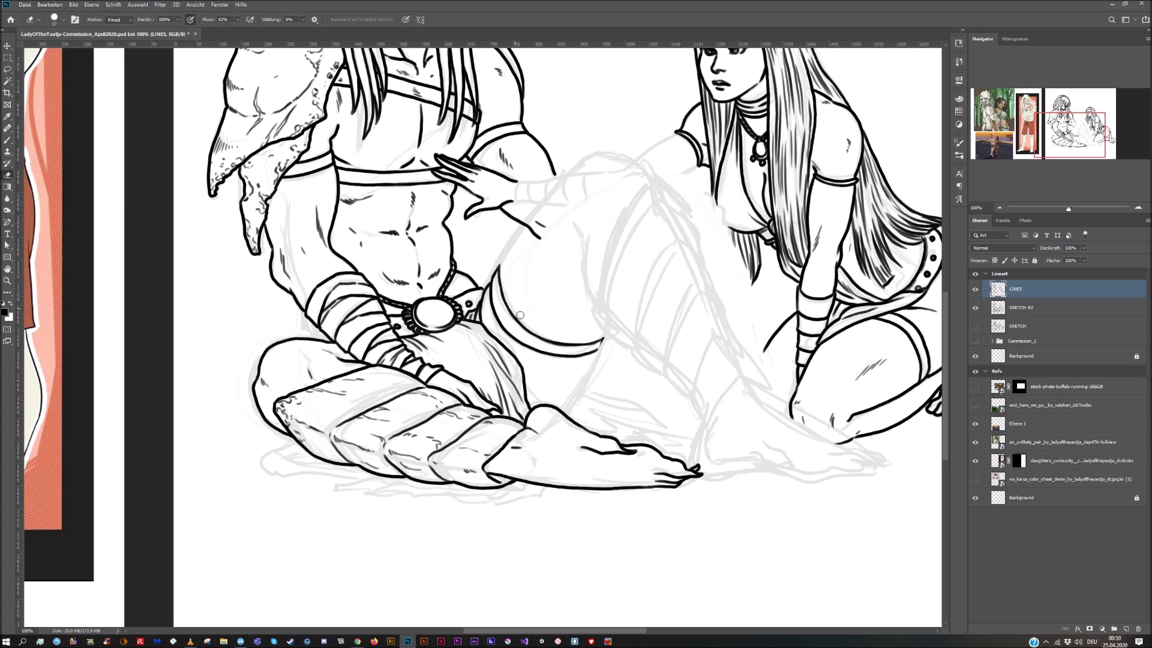
key("b")
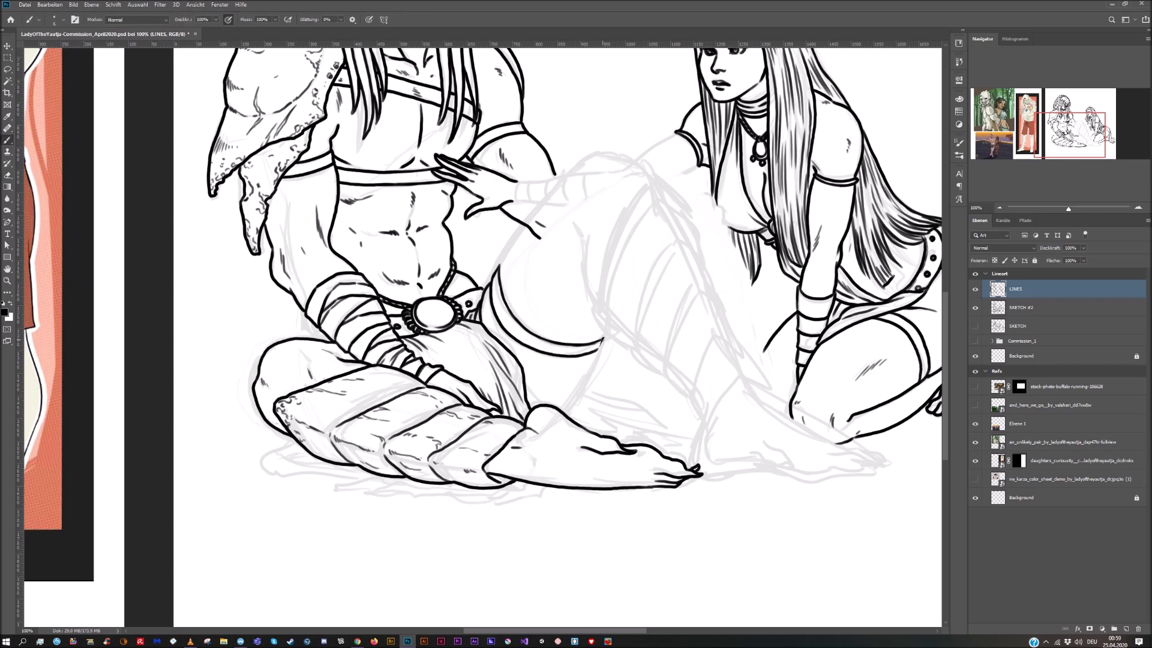
Ink the raised leg's thigh contour, underside and knee, with short muscle lines inside
left_click_drag(599, 350, 564, 408)
mouse_move(495, 267)
left_mouse_down()
mouse_move(423, 289)
mouse_move(414, 333)
mouse_move(504, 224)
mouse_move(544, 221)
mouse_move(569, 240)
left_mouse_up()
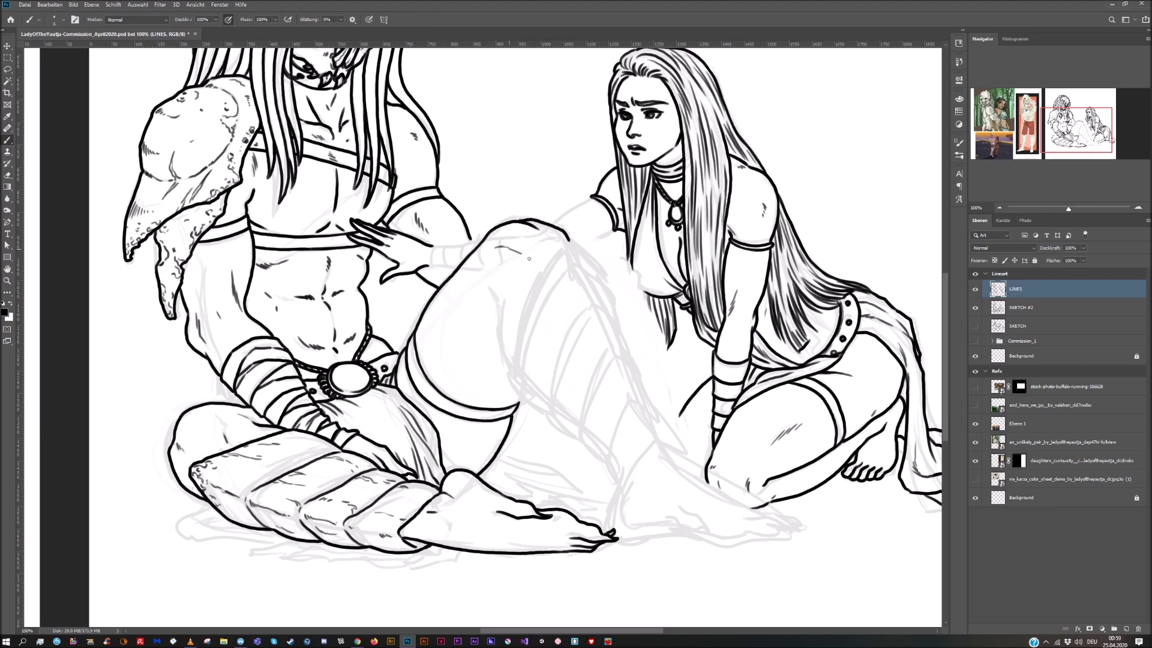
left_click_drag(443, 333, 450, 364)
left_click_drag(489, 292, 513, 374)
Ink the wrist bands and forearm of the woman's outstretched arm where it passes behind the raised knee
key("ctrl+plus")
mouse_move(327, 422)
left_mouse_down()
mouse_move(332, 393)
mouse_move(366, 378)
left_mouse_up()
mouse_move(365, 381)
left_mouse_down()
mouse_move(362, 426)
mouse_move(384, 428)
left_mouse_up()
mouse_move(365, 379)
left_mouse_down()
mouse_move(378, 380)
mouse_move(383, 413)
left_mouse_up()
mouse_move(400, 378)
left_mouse_down()
mouse_move(396, 412)
mouse_move(437, 371)
left_mouse_up()
left_click_drag(656, 286, 567, 345)
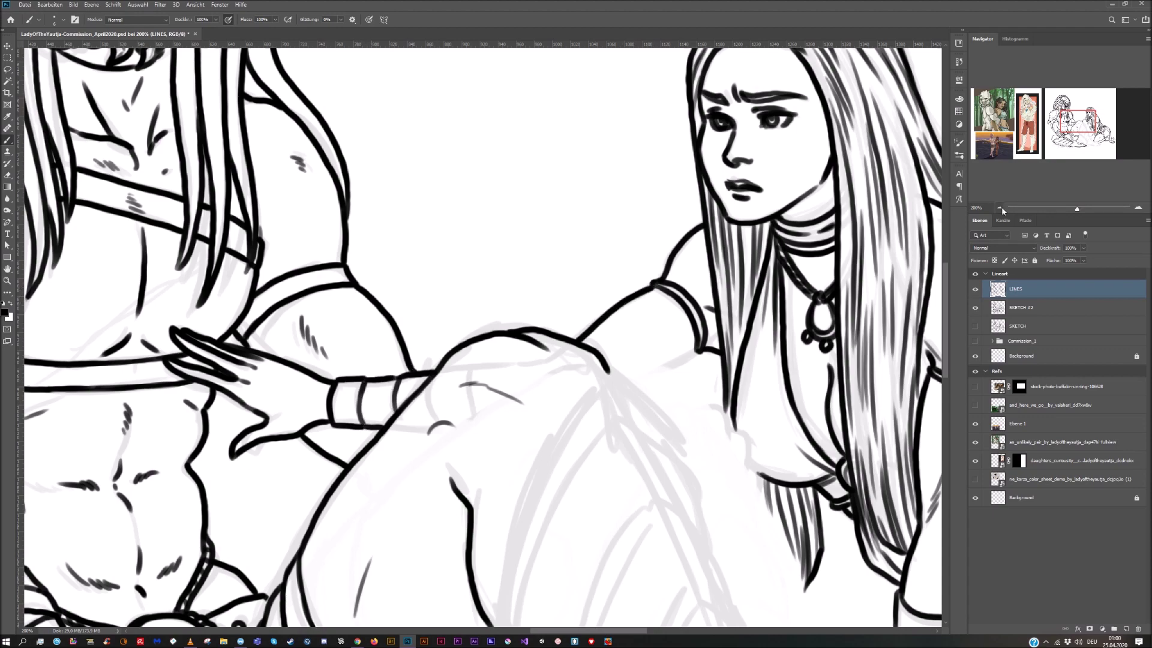
key("ctrl+minus")
key("ctrl+minus")
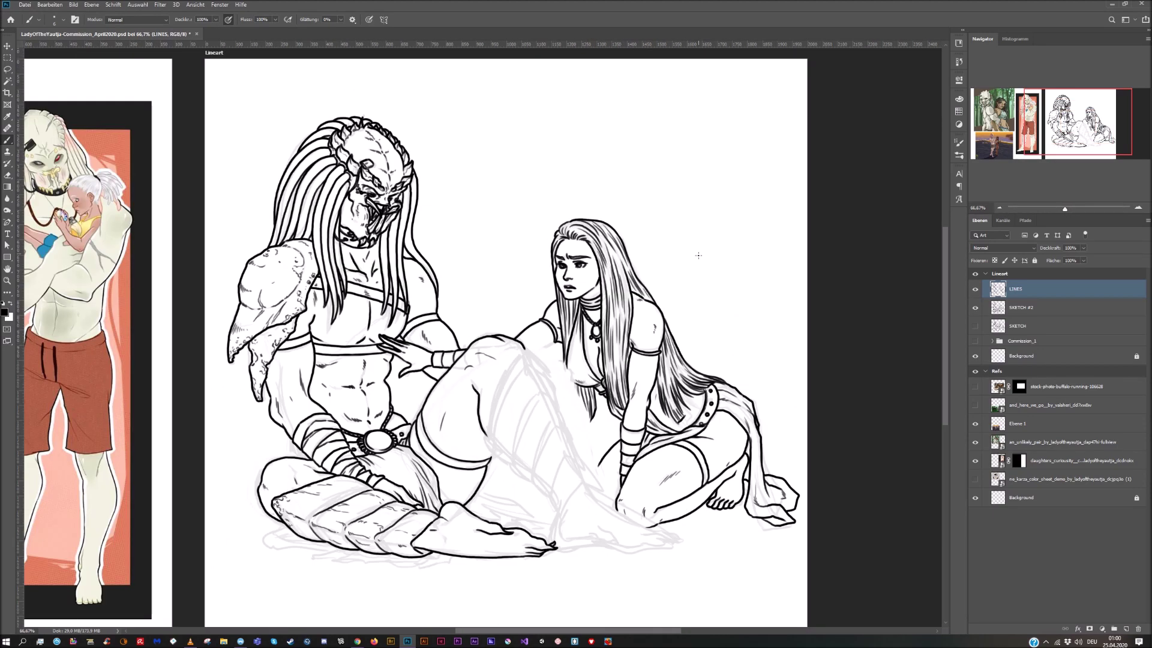
Ink the overlapping plates down the raised leg's shin to the ankle
left_click(1138, 208)
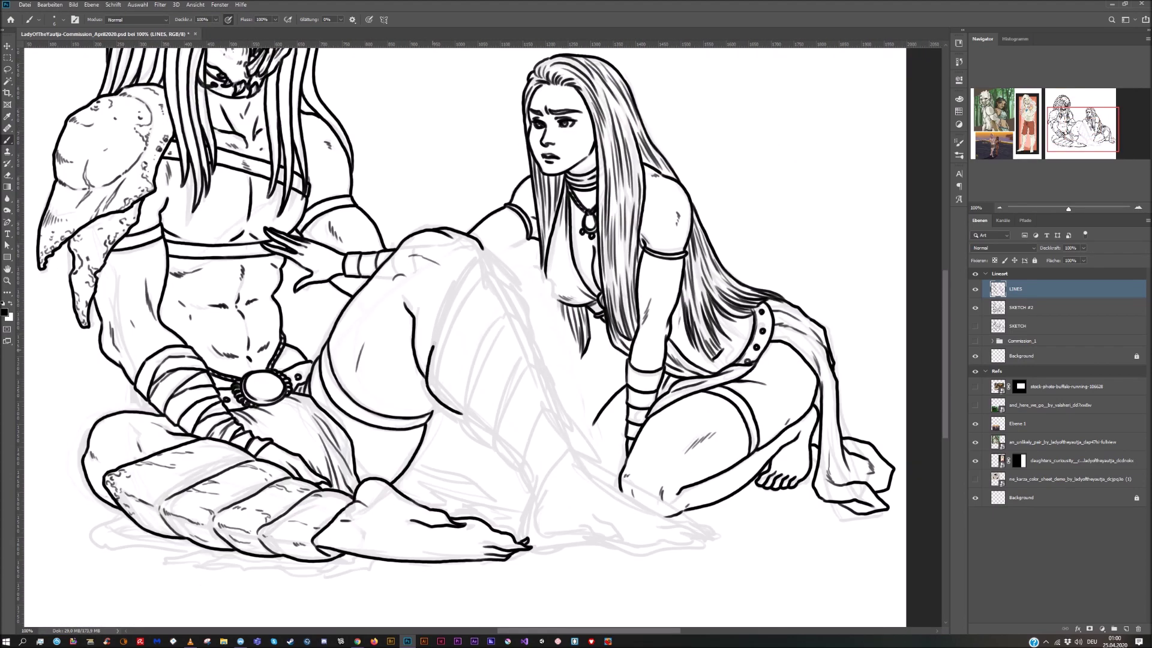
mouse_move(433, 347)
left_mouse_down()
mouse_move(486, 256)
mouse_move(531, 325)
left_mouse_up()
mouse_move(463, 405)
left_mouse_down()
mouse_move(517, 315)
mouse_move(527, 327)
left_mouse_up()
mouse_move(462, 414)
left_mouse_down()
mouse_move(491, 446)
mouse_move(538, 336)
mouse_move(541, 367)
left_mouse_up()
left_click_drag(532, 333, 568, 412)
mouse_move(568, 413)
left_mouse_down()
mouse_move(547, 396)
mouse_move(535, 413)
left_mouse_up()
mouse_move(532, 421)
left_mouse_down()
mouse_move(504, 463)
mouse_move(495, 446)
mouse_move(526, 474)
mouse_move(575, 437)
left_mouse_up()
left_click(49, 4)
left_click(66, 13)
left_click_drag(566, 412, 583, 458)
Ink the raised leg's front shin contour and add fine texture strokes to its plates
mouse_move(483, 250)
left_mouse_down()
mouse_move(557, 416)
mouse_move(551, 437)
mouse_move(512, 466)
mouse_move(517, 414)
mouse_move(468, 395)
mouse_move(488, 436)
left_mouse_up()
left_click_drag(496, 365, 492, 420)
left_click_drag(491, 348, 485, 362)
left_click_drag(432, 407, 436, 399)
Ink the raised leg's heel, foot and clawed toes, plus the woman's far knee beside the ankle
mouse_move(543, 499)
left_mouse_down()
mouse_move(532, 533)
mouse_move(586, 536)
left_mouse_up()
left_click_drag(588, 513, 631, 539)
left_click_drag(618, 540, 584, 536)
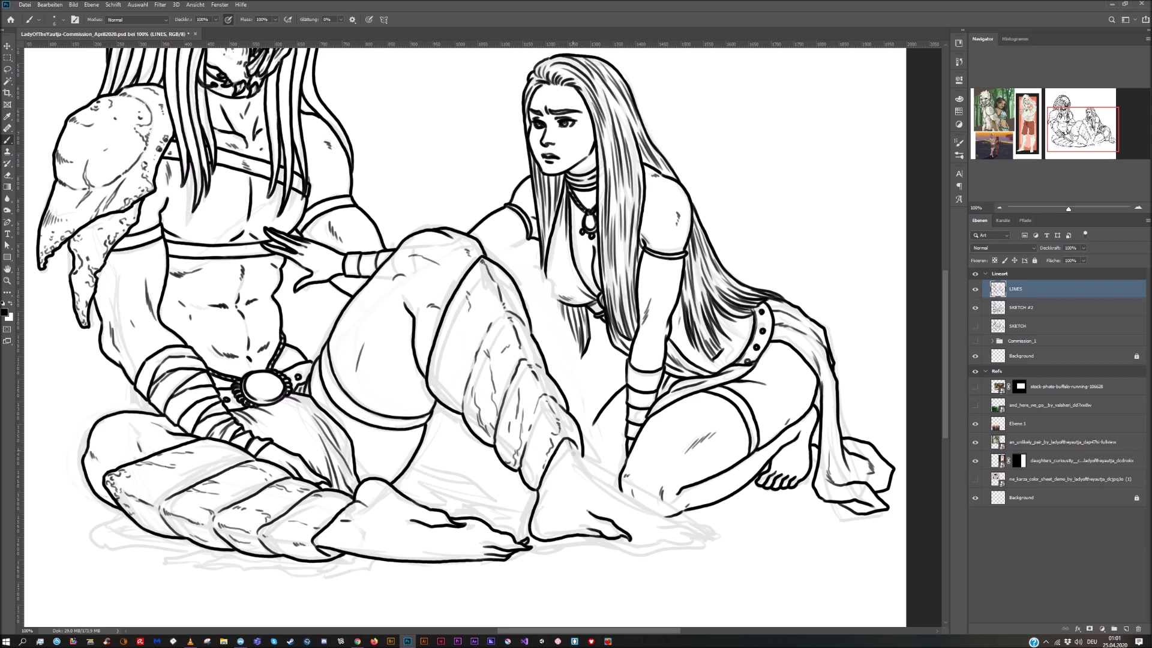
mouse_move(574, 452)
left_mouse_down()
mouse_move(695, 539)
mouse_move(614, 547)
left_mouse_up()
left_click_drag(655, 513, 700, 534)
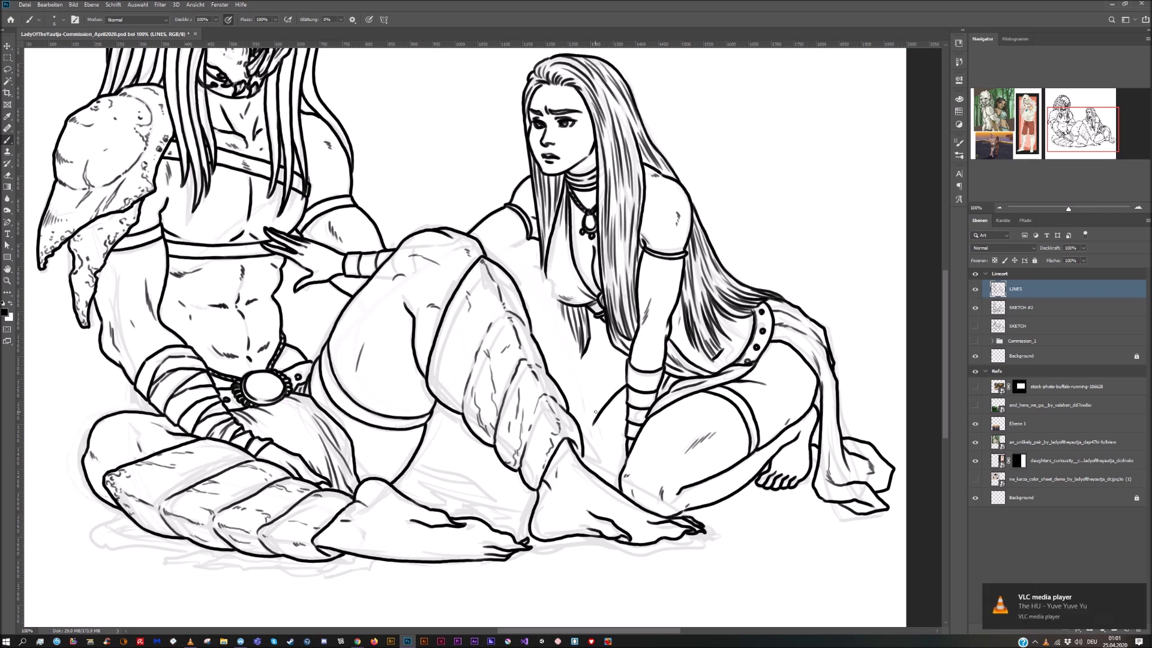
left_click_drag(599, 415, 586, 444)
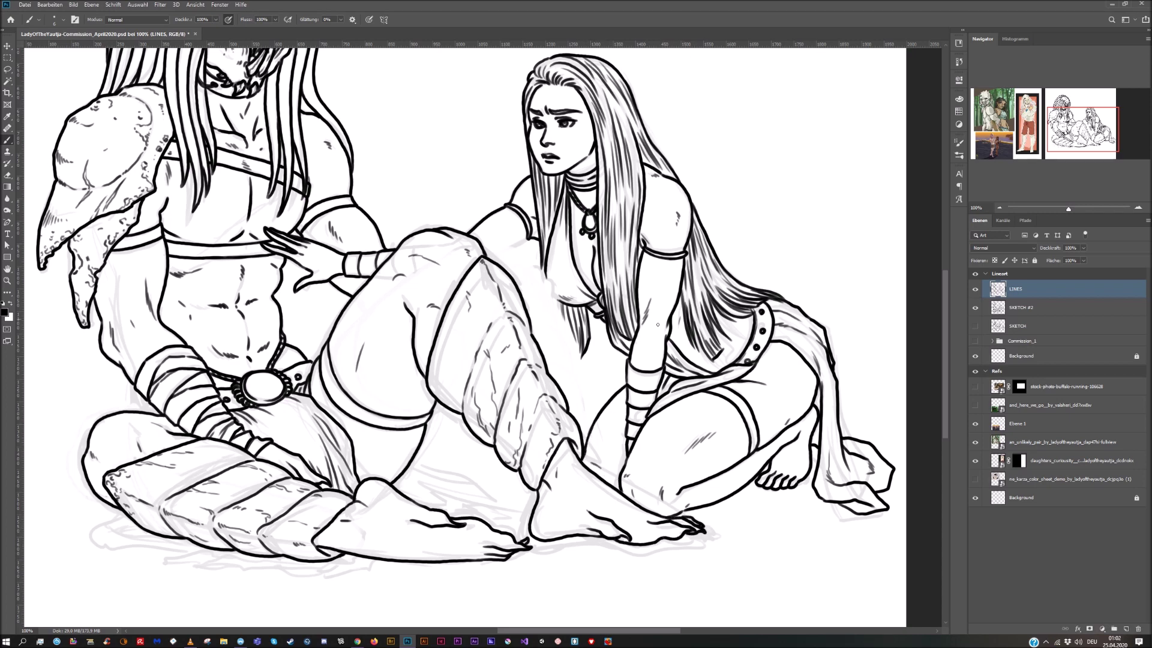
On the SKETCH #2 layer, sketch longer hair locks hanging in front of the woman's chest
left_click(1022, 308)
left_click_drag(544, 279, 565, 364)
left_click_drag(548, 300, 577, 375)
left_click_drag(570, 324, 579, 364)
key("alt+bracketright")
On the LINES layer, ink the woman's lengthened front hair lock with its outline and inner strands
key("ctrl+plus")
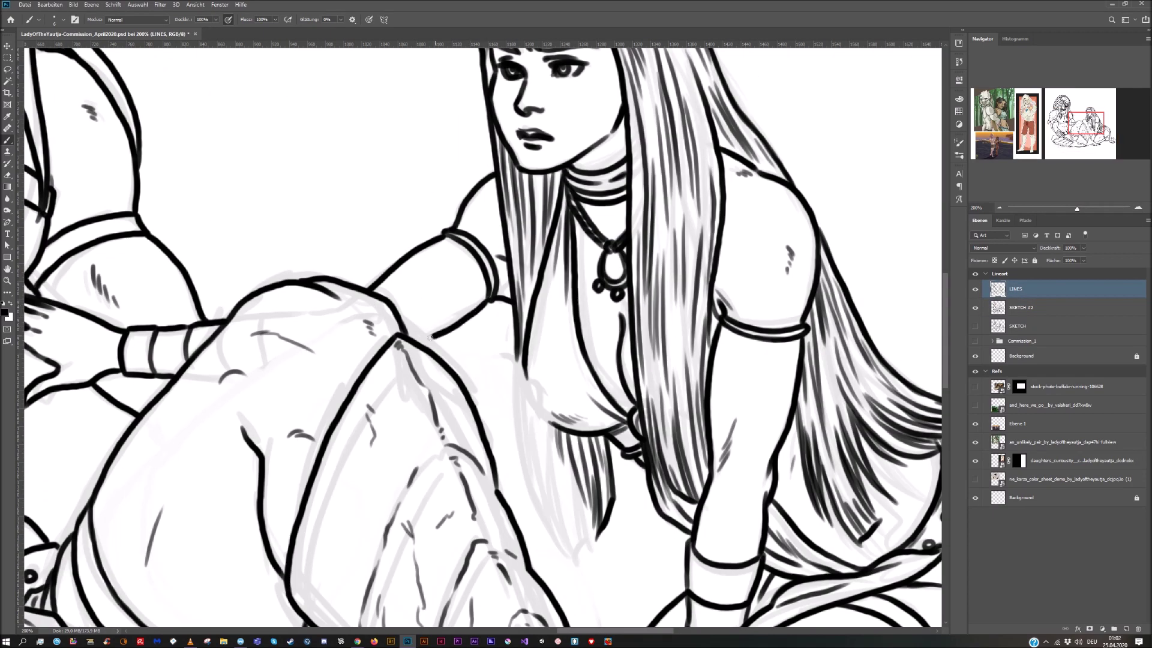
left_click_drag(574, 432, 484, 295)
left_click_drag(425, 195, 424, 263)
key("ctrl+z")
left_click_drag(426, 206, 485, 423)
mouse_move(433, 312)
left_mouse_down()
mouse_move(474, 423)
mouse_move(489, 423)
left_mouse_up()
left_click_drag(502, 341, 493, 398)
left_click_drag(433, 247, 450, 333)
left_click_drag(442, 273, 480, 408)
left_click_drag(455, 283, 464, 308)
Check the line art with and without the SKETCH #2 layer, leaving that layer hidden
key("ctrl+0")
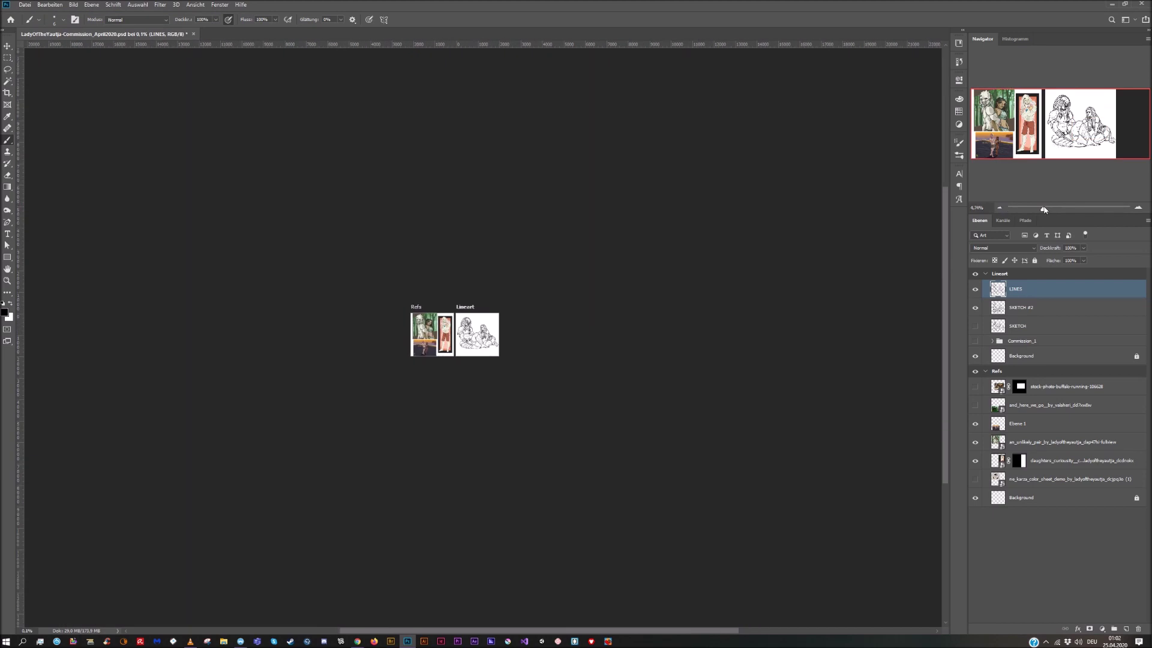
left_click(975, 307)
left_click(976, 307)
scroll(316, 481, "up", 3)
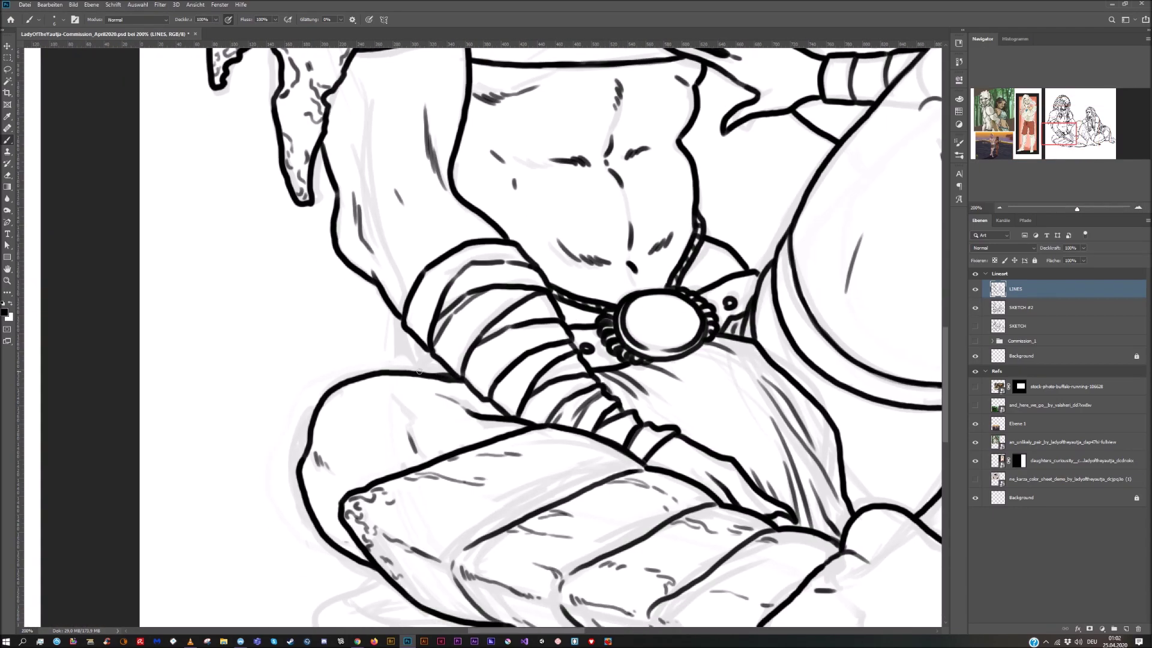
scroll(480, 342, "down", 2)
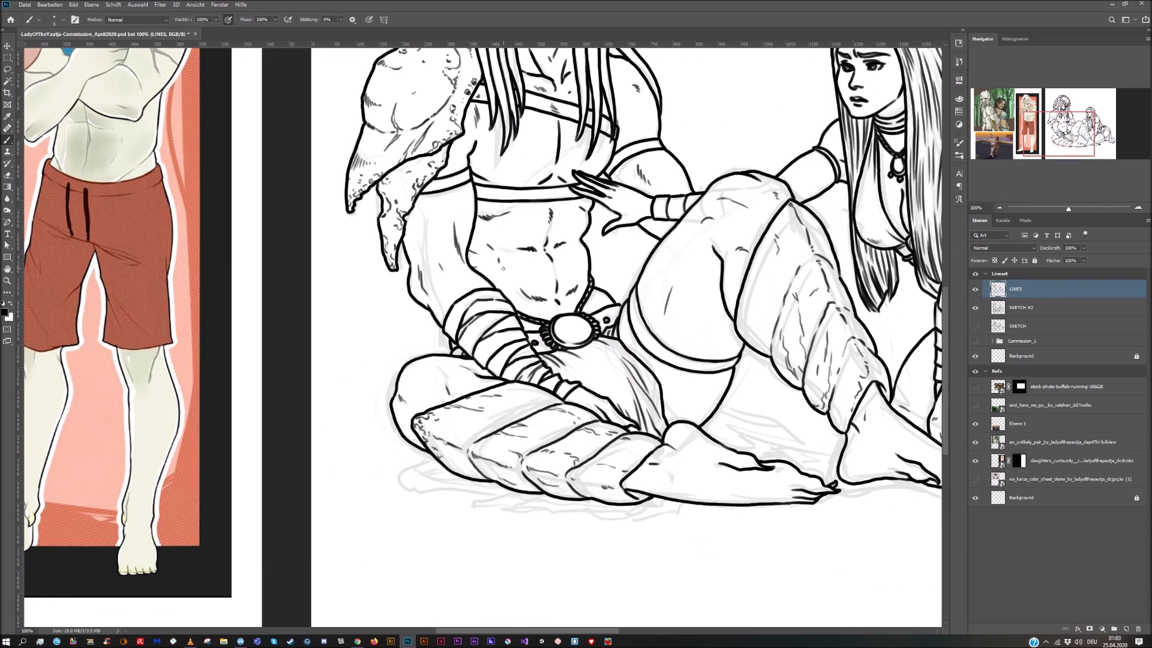
scroll(504, 268, "down", 1)
left_click(976, 308)
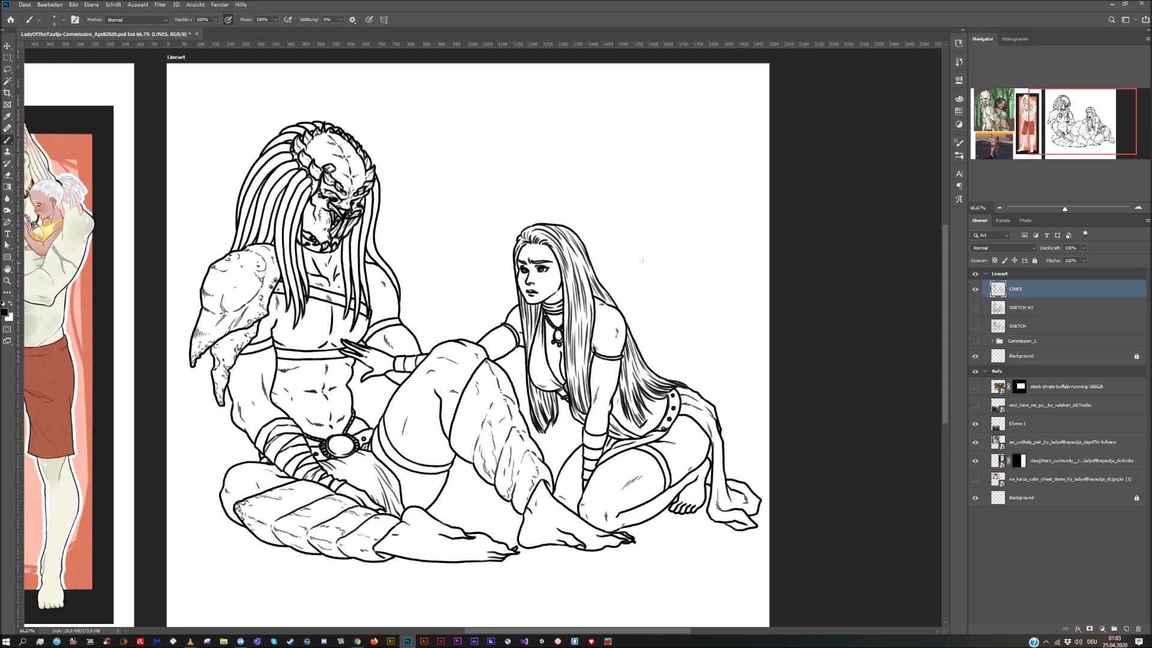
Erase and retouch the lines of the woman's mouth
scroll(642, 260, "up", 3)
left_click(1001, 208)
key("ctrl+plus")
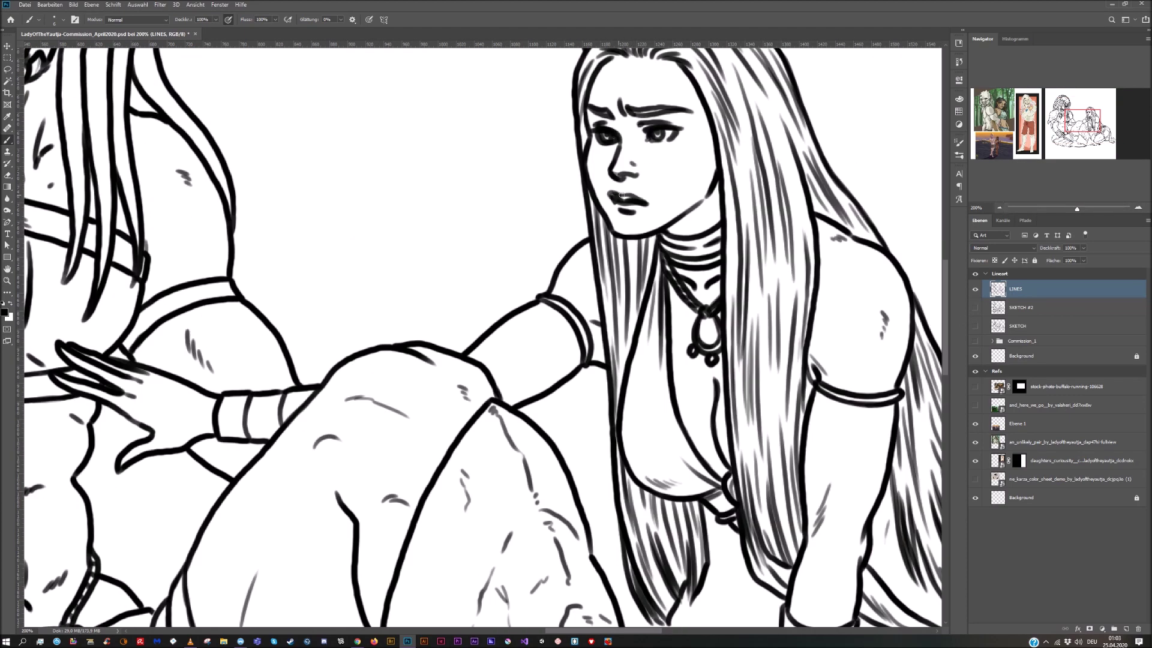
key("e")
left_click(59, 19)
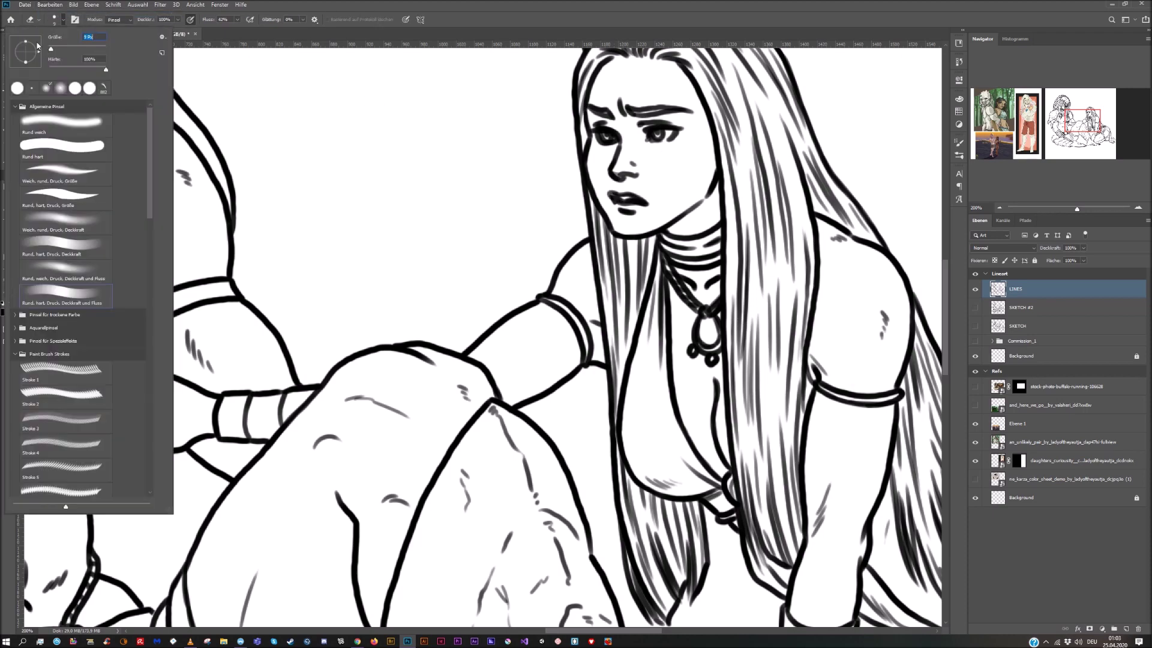
key("Escape")
key("b")
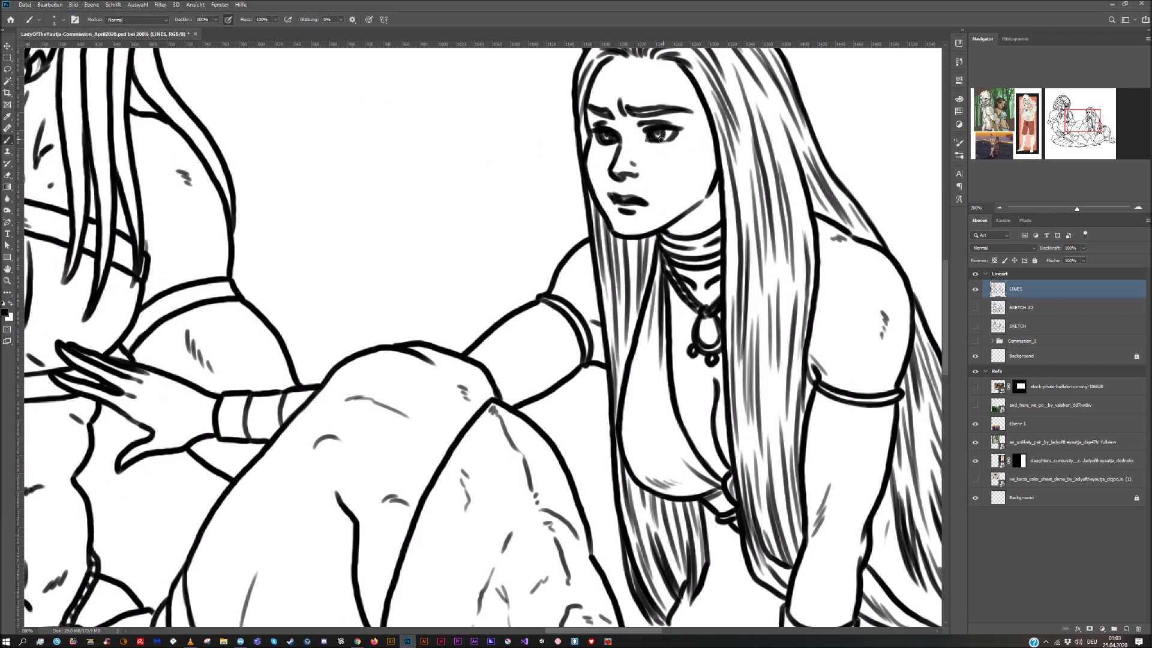
key("ctrl+minus")
key("ctrl+minus")
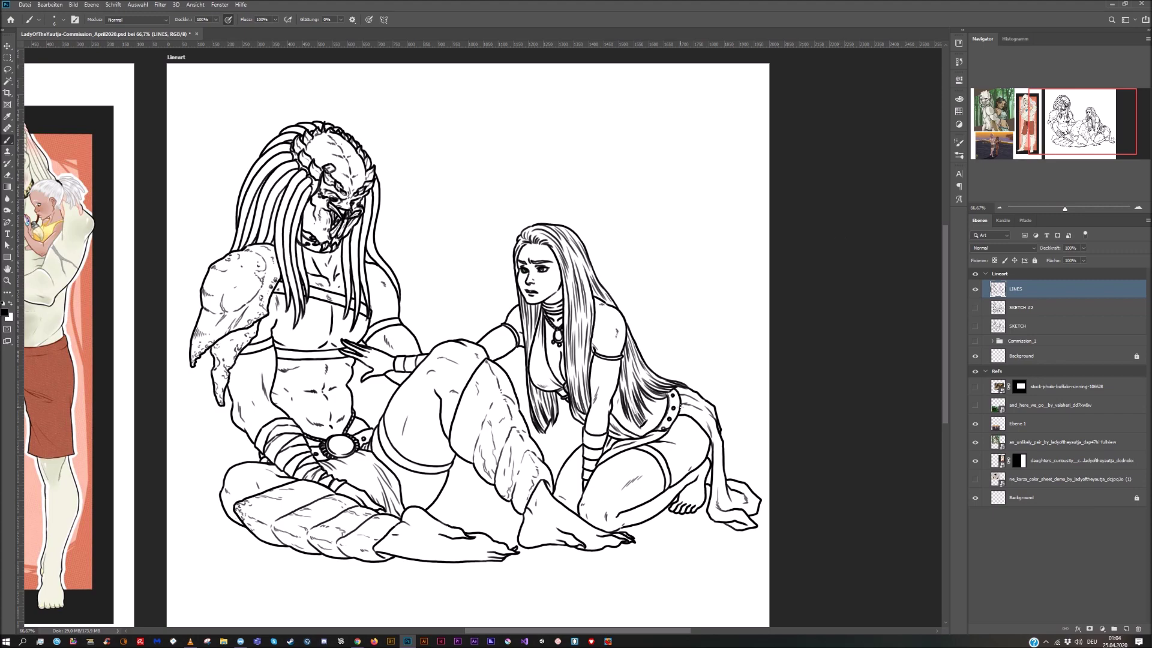
Ink a necklace cord hanging around the alien's neck onto his chest
left_click_drag(399, 398, 441, 395)
key("ctrl+plus")
key("ctrl+plus")
left_click_drag(141, 162, 470, 432)
left_click_drag(396, 348, 434, 406)
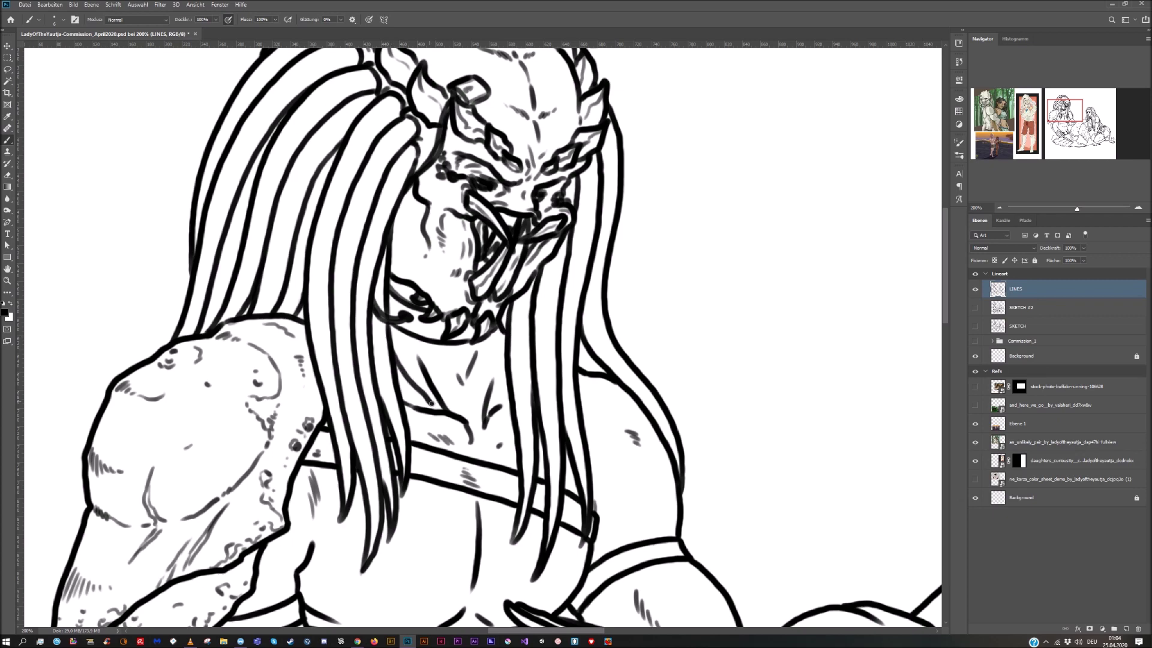
left_click_drag(397, 372, 435, 414)
left_click_drag(430, 410, 464, 440)
left_click_drag(400, 382, 427, 416)
mouse_move(423, 411)
left_mouse_down()
mouse_move(470, 450)
mouse_move(506, 382)
left_mouse_up()
left_click_drag(478, 446, 510, 396)
Erase the lines overlapping the alien's necklace and refine its cord and pendant
left_click(7, 175)
left_click(62, 19)
left_click(53, 55)
mouse_move(401, 388)
left_mouse_down()
mouse_move(450, 429)
mouse_move(425, 418)
mouse_move(441, 425)
left_mouse_up()
left_click(7, 140)
mouse_move(415, 396)
left_mouse_down()
mouse_move(484, 465)
mouse_move(478, 487)
mouse_move(476, 474)
mouse_move(485, 481)
left_mouse_up()
left_click(7, 175)
key("b")
key("ctrl+minus")
key("ctrl+minus")
key("ctrl+minus")
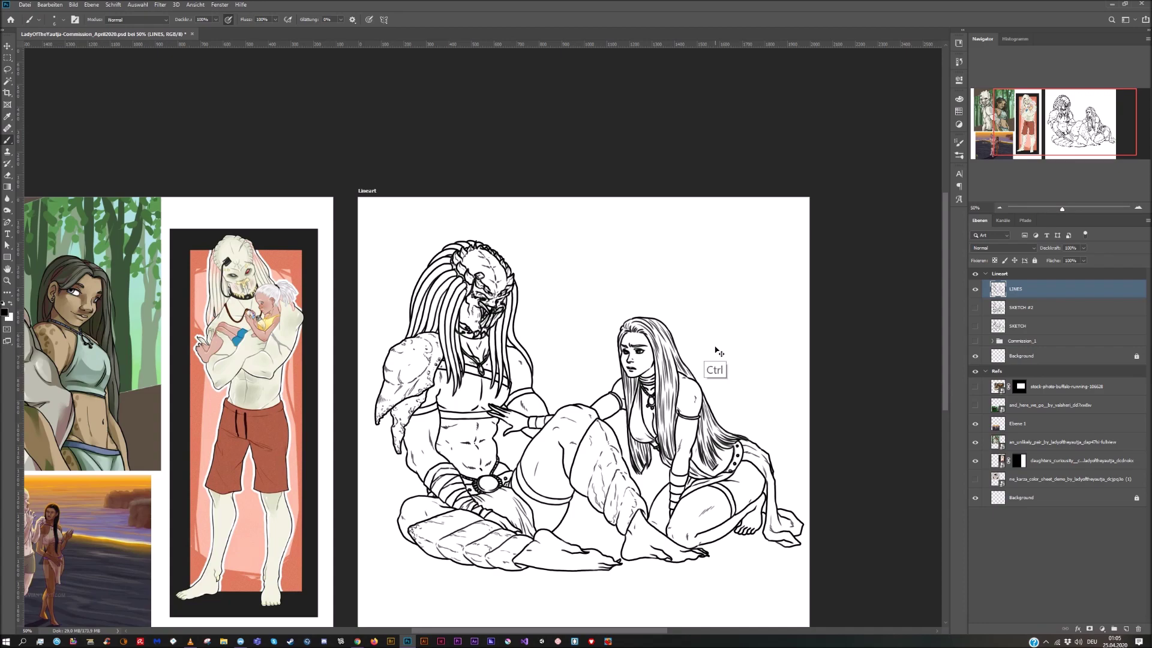
Add a new layer above LINES and name it Signature
left_click_drag(625, 500, 437, 295)
key("ctrl+plus")
key("ctrl+plus")
left_click(1128, 630)
double_click(1024, 288)
type("Signature")
key("Return")
Draw the artist's signature with the date 25.4. below the raised leg's foot
mouse_move(728, 446)
left_mouse_down()
mouse_move(671, 493)
mouse_move(696, 470)
mouse_move(748, 465)
left_mouse_up()
left_click_drag(684, 486, 689, 495)
left_click_drag(695, 486, 691, 495)
left_click(698, 491)
left_click_drag(705, 483, 708, 488)
left_click_drag(708, 483, 706, 494)
left_click(712, 488)
key("ctrl+minus")
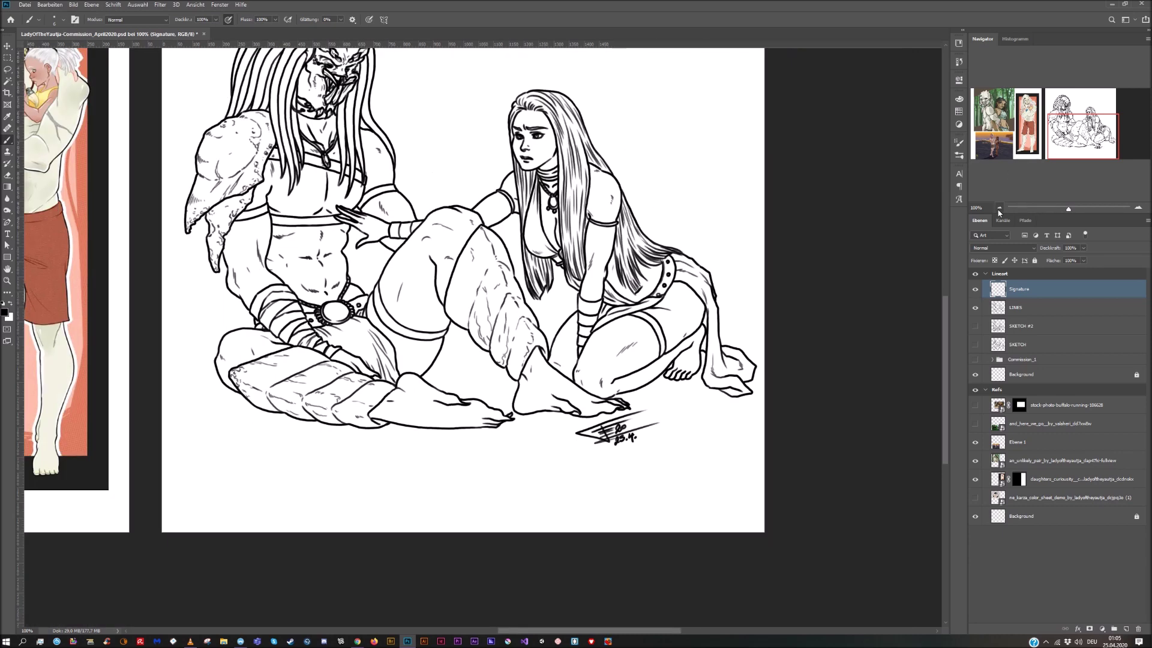
left_click_drag(425, 188, 465, 314)
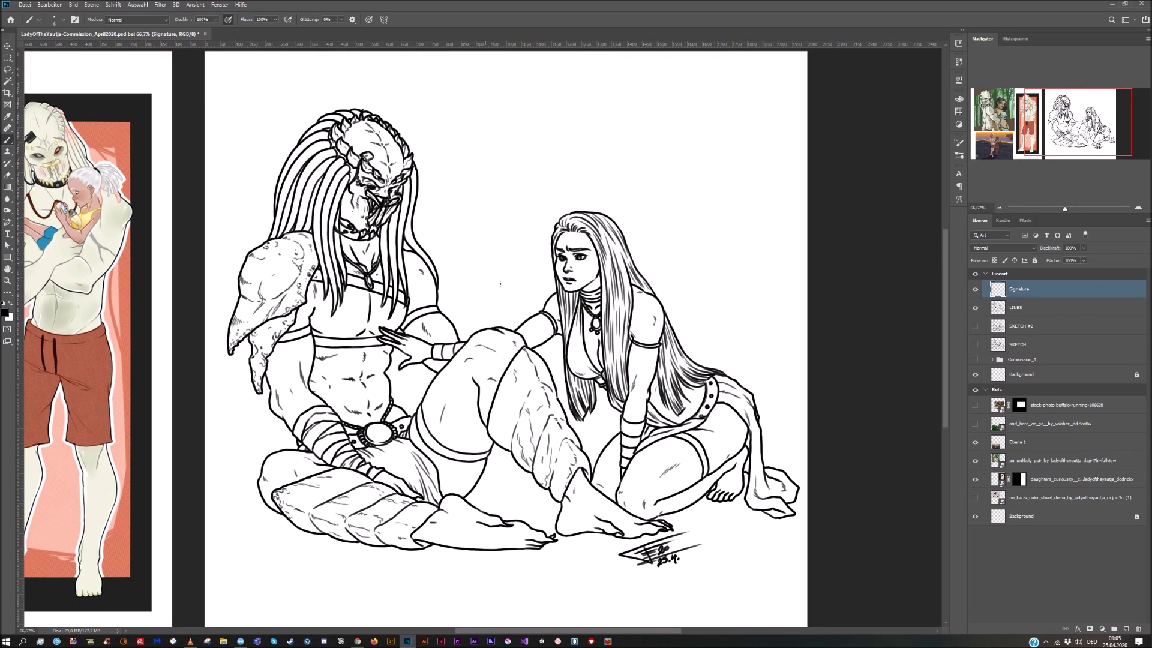
key("ctrl+minus")
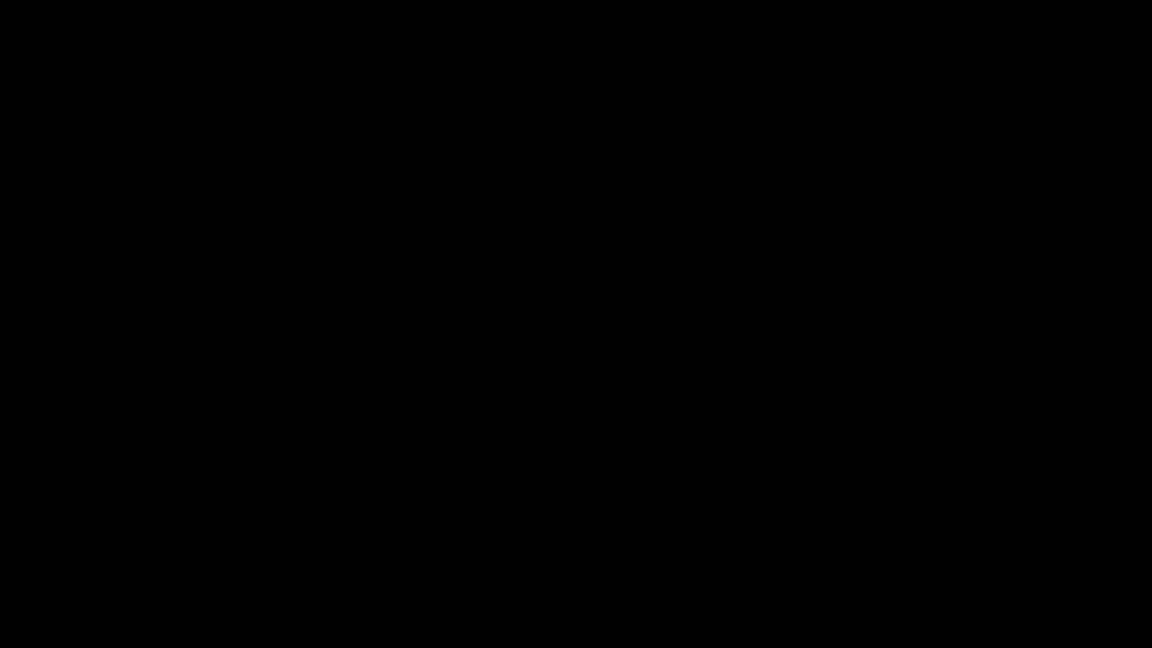